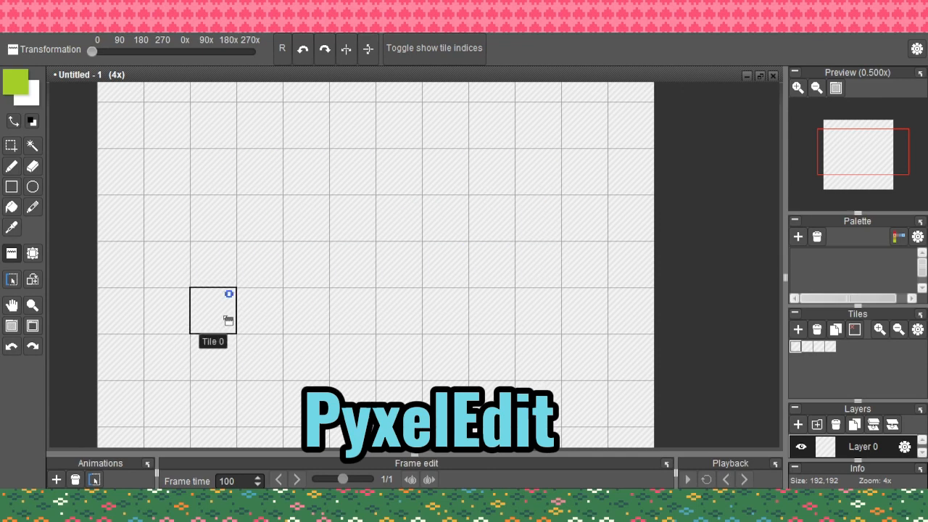
# Add the current green colour to the palette as a swatch
pyautogui.click(798, 237)
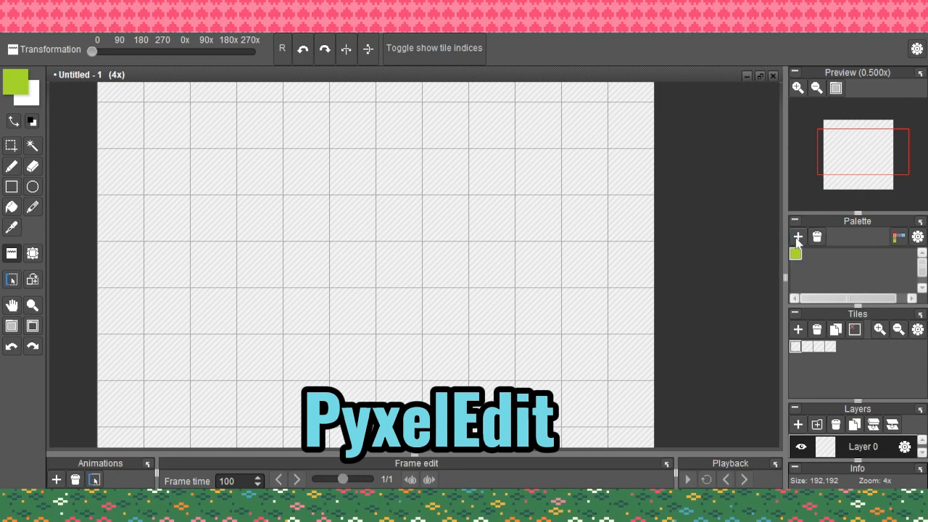
pyautogui.doubleClick(799, 254)
pyautogui.moveTo(350, 124); pyautogui.dragTo(691, 153)
pyautogui.moveTo(666, 221); pyautogui.dragTo(661, 233)
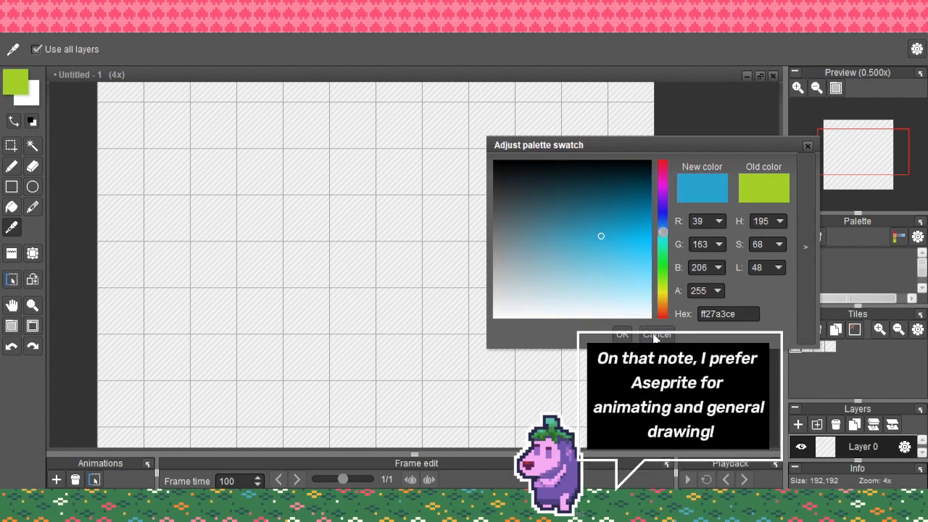
pyautogui.click(656, 334)
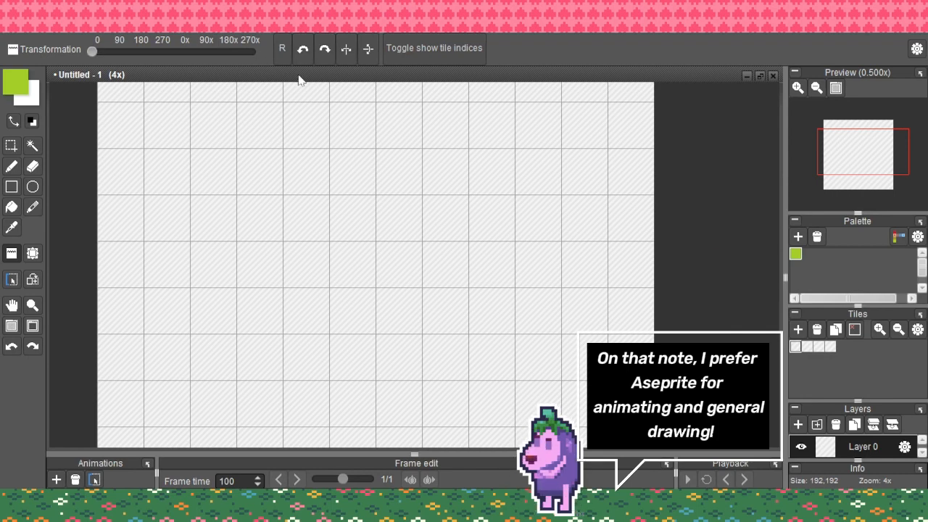
# Paint the empty tile, Tile 0, over the remaining cells of the canvas down to its last rows
pyautogui.press('t')
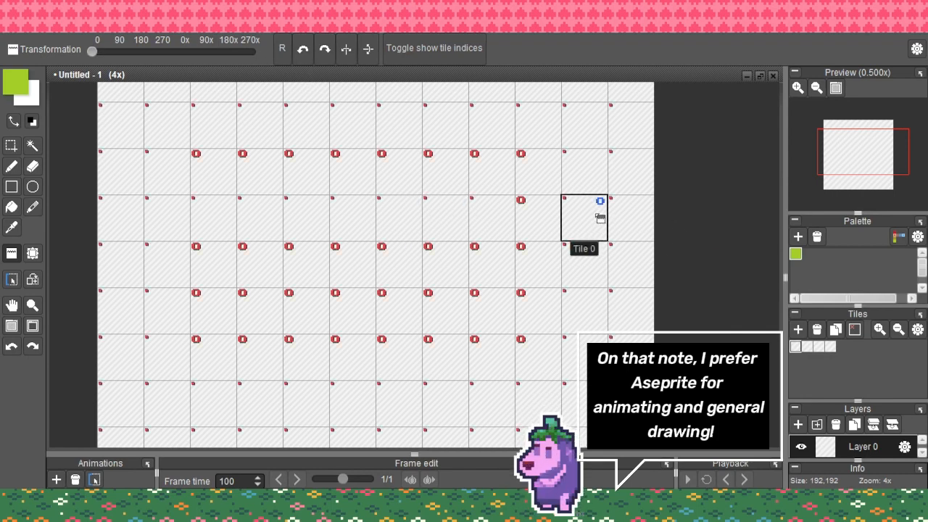
pyautogui.moveTo(476, 218); pyautogui.dragTo(197, 222)
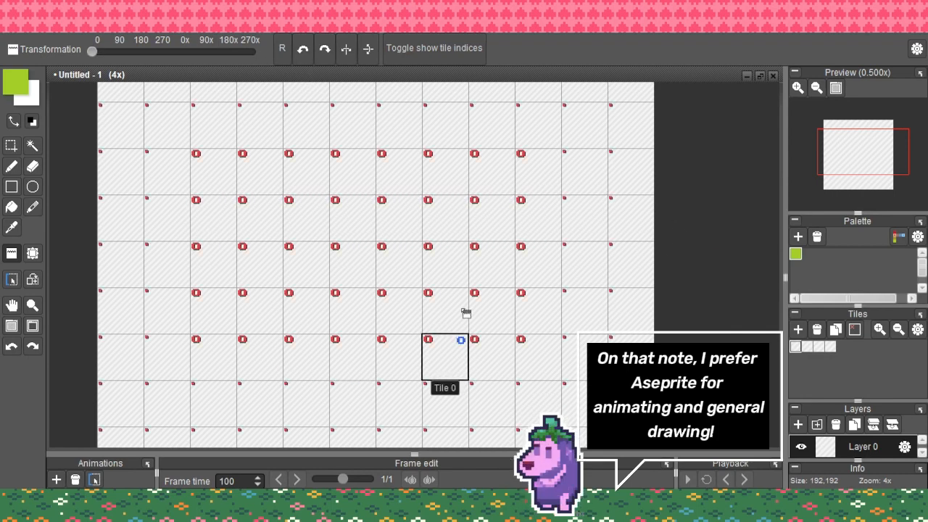
pyautogui.scroll(-1, 534, 324)
pyautogui.moveTo(224, 109)
pyautogui.mouseDown()
pyautogui.moveTo(620, 127)
pyautogui.moveTo(520, 148)
pyautogui.moveTo(234, 155)
pyautogui.moveTo(234, 191)
pyautogui.moveTo(612, 184)
pyautogui.moveTo(571, 232)
pyautogui.moveTo(268, 233)
pyautogui.moveTo(227, 207)
pyautogui.moveTo(604, 232)
pyautogui.moveTo(612, 248)
pyautogui.moveTo(543, 263)
pyautogui.moveTo(278, 254)
pyautogui.moveTo(244, 258)
pyautogui.moveTo(225, 279)
pyautogui.moveTo(593, 287)
pyautogui.moveTo(602, 313)
pyautogui.moveTo(231, 337)
pyautogui.moveTo(277, 367)
pyautogui.moveTo(604, 361)
pyautogui.moveTo(592, 392)
pyautogui.moveTo(226, 397)
pyautogui.mouseUp()
pyautogui.scroll(-2, 281, 387)
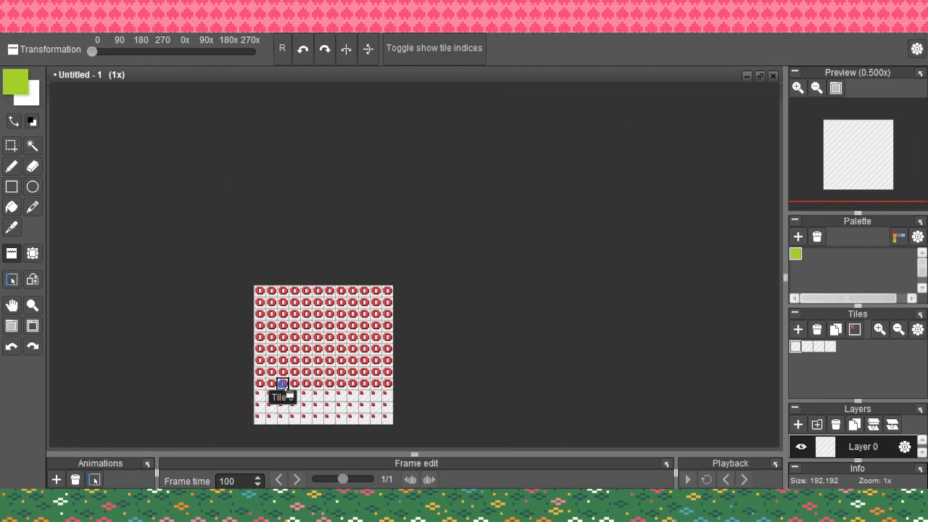
pyautogui.scroll(2, 319, 400)
pyautogui.moveTo(322, 399); pyautogui.dragTo(372, 276)
pyautogui.scroll(1, 349, 297)
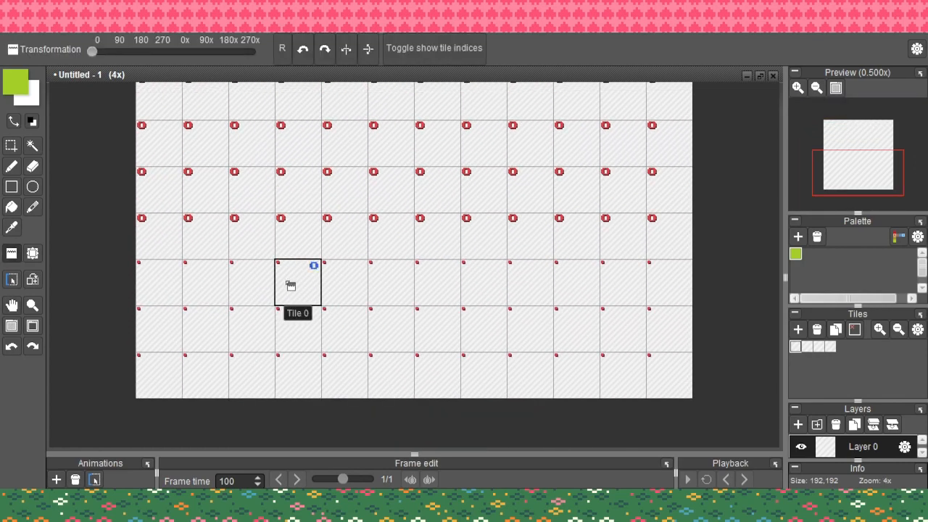
pyautogui.moveTo(174, 270)
pyautogui.mouseDown()
pyautogui.moveTo(651, 276)
pyautogui.moveTo(672, 302)
pyautogui.moveTo(671, 372)
pyautogui.moveTo(483, 381)
pyautogui.moveTo(129, 372)
pyautogui.moveTo(172, 324)
pyautogui.moveTo(417, 330)
pyautogui.moveTo(655, 290)
pyautogui.mouseUp()
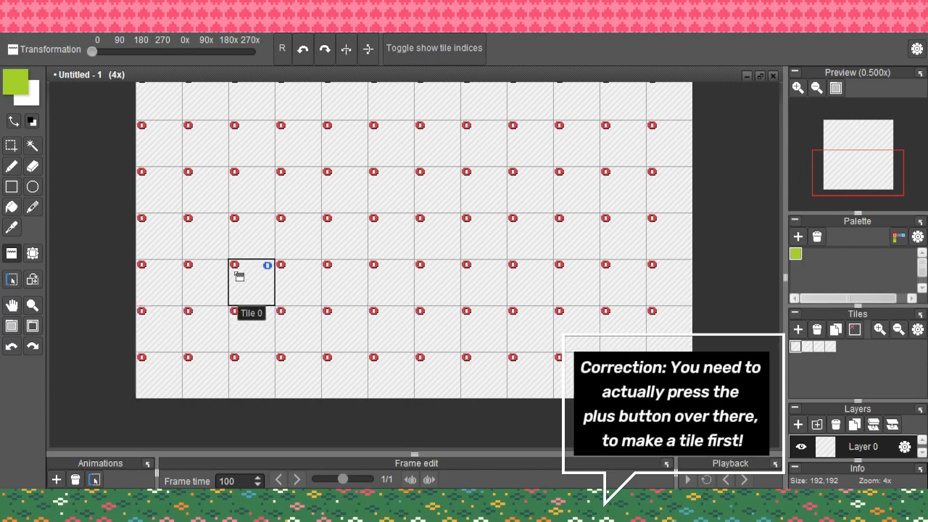
pyautogui.press('space')
pyautogui.moveTo(458, 155); pyautogui.dragTo(463, 198)
pyautogui.moveTo(501, 124); pyautogui.dragTo(498, 172)
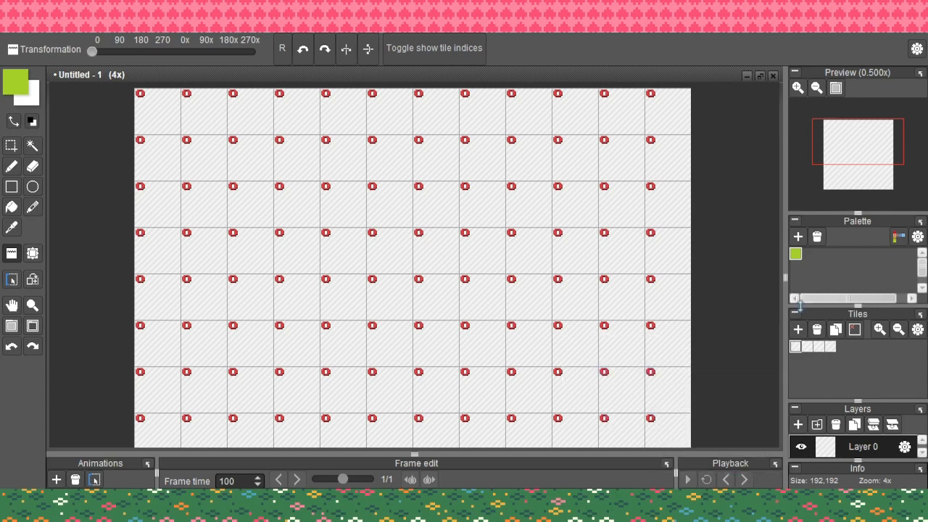
pyautogui.scroll(1, 390, 243)
pyautogui.scroll(5, 390, 243)
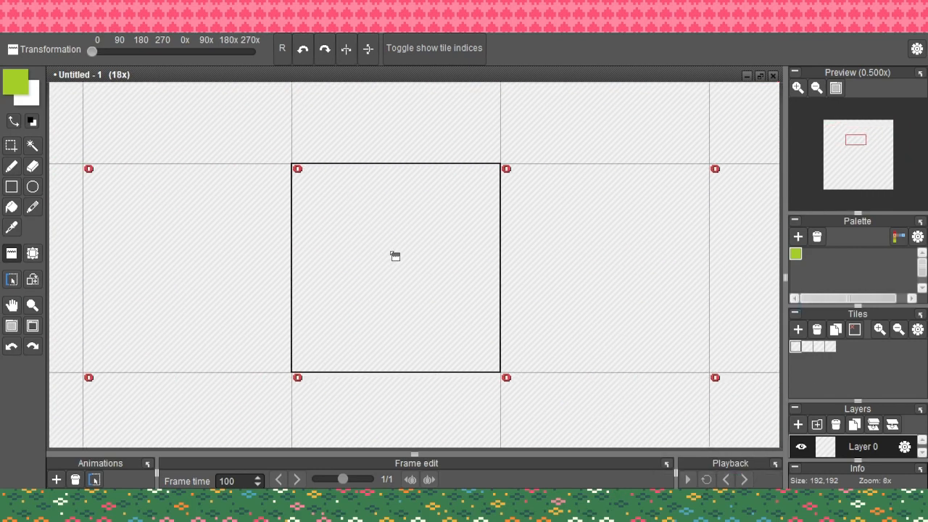
pyautogui.scroll(-5, 395, 256)
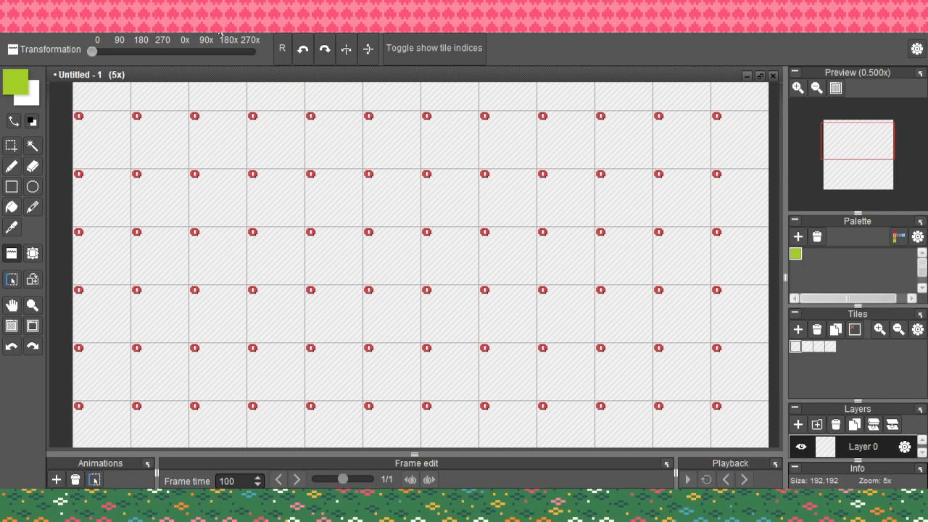
pyautogui.press('i')
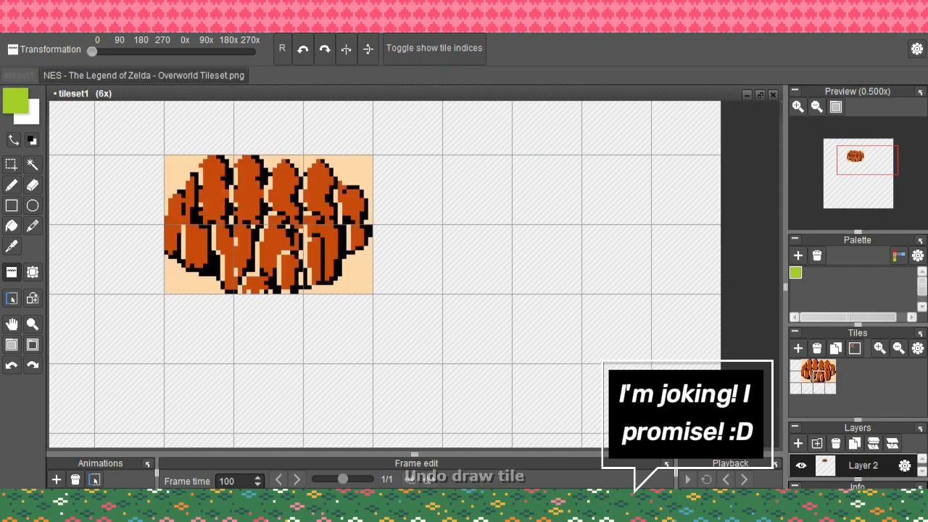
# Fill a block five tiles wide and three tiles high beside the rock formation with rock Tile 6
pyautogui.click(572, 230)
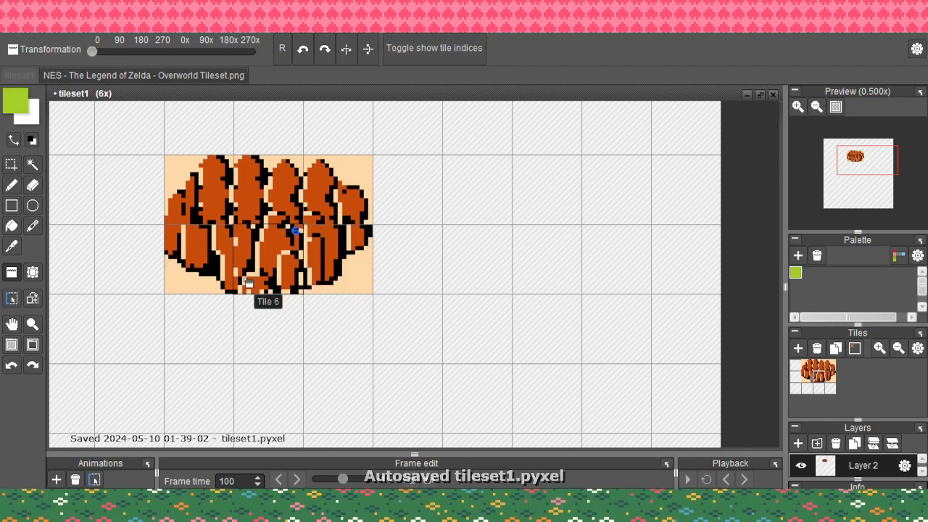
pyautogui.moveTo(470, 213)
pyautogui.mouseDown()
pyautogui.moveTo(673, 211)
pyautogui.moveTo(680, 259)
pyautogui.moveTo(508, 262)
pyautogui.moveTo(488, 152)
pyautogui.moveTo(683, 143)
pyautogui.mouseUp()
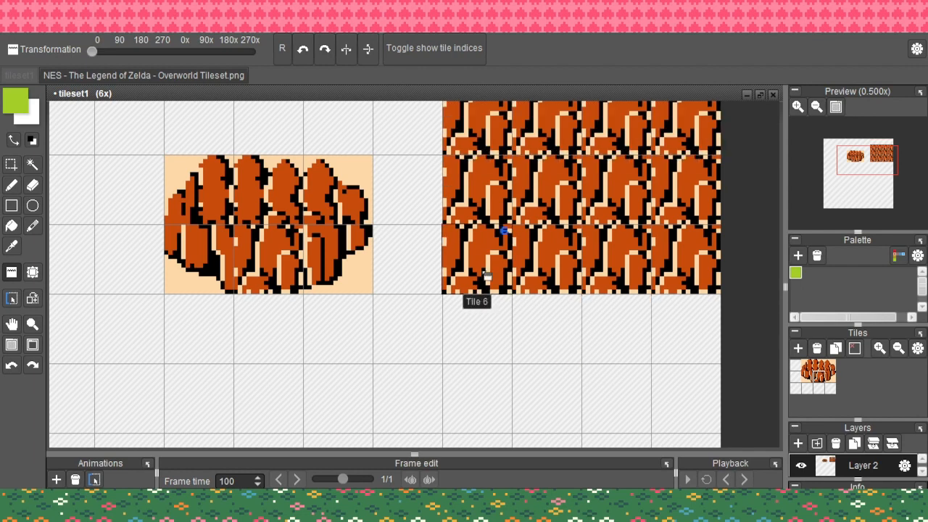
pyautogui.moveTo(475, 268)
pyautogui.mouseDown()
pyautogui.moveTo(423, 232)
pyautogui.moveTo(417, 180)
pyautogui.moveTo(404, 160)
pyautogui.mouseUp()
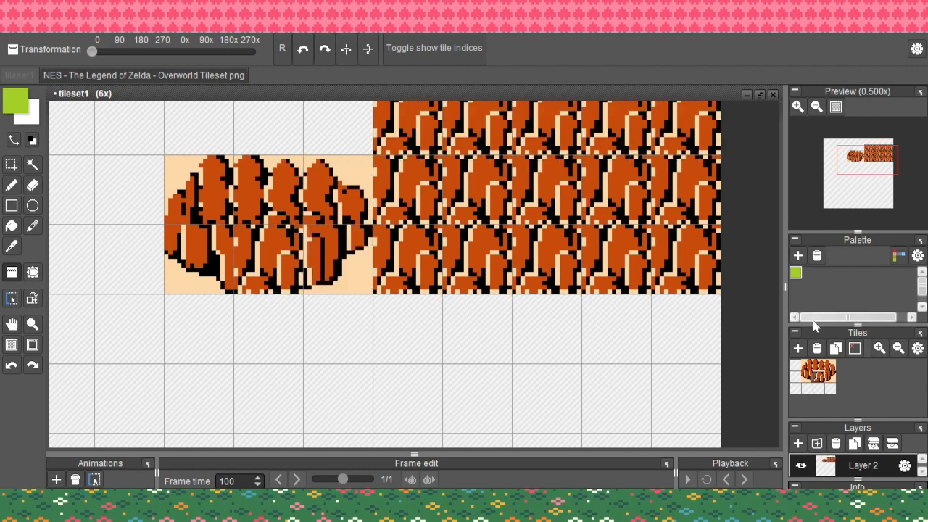
# Add a fourth row under the rock block, with Tile 7 at its right end, Tile 6 between and Tile 5 at its left end
pyautogui.click(831, 379)
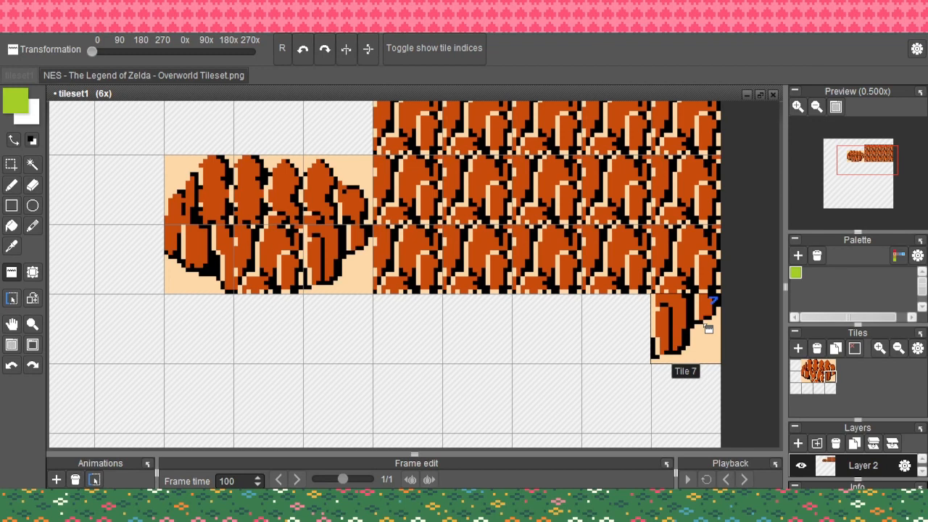
pyautogui.click(635, 342)
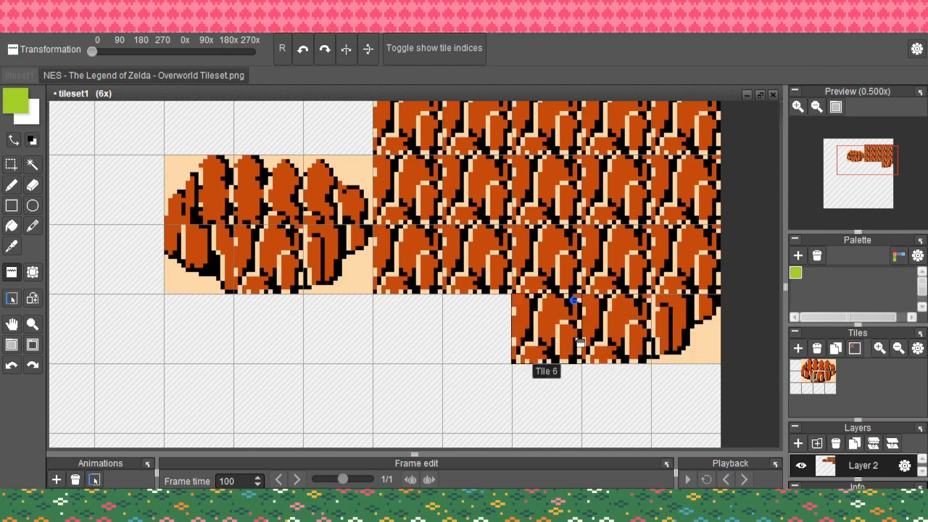
pyautogui.click(505, 341)
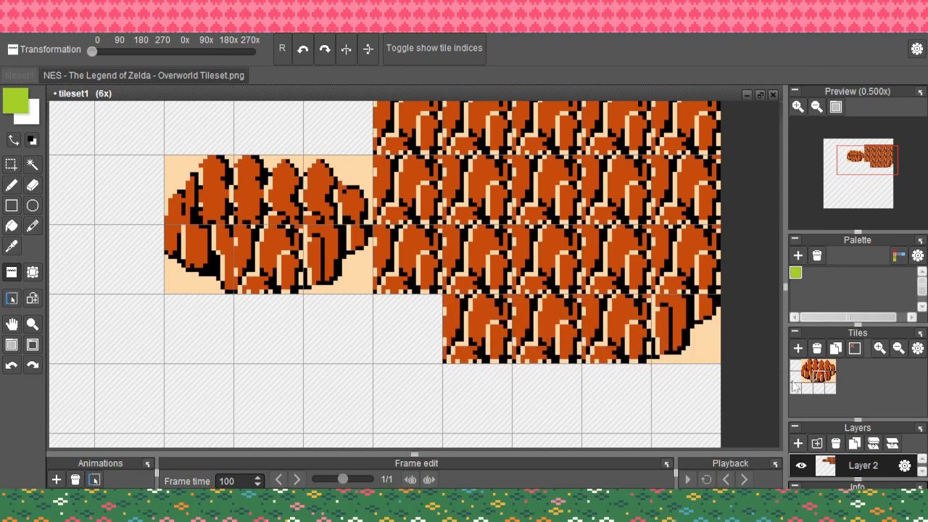
pyautogui.click(417, 341)
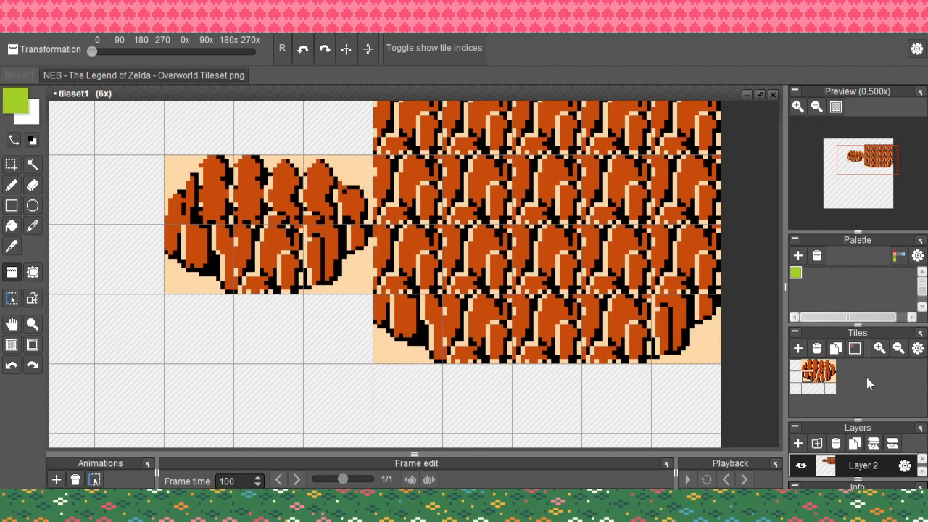
# Place Tile 1 at the left end of the block's third row and clear the two cells above it with a blank tile
pyautogui.click(795, 366)
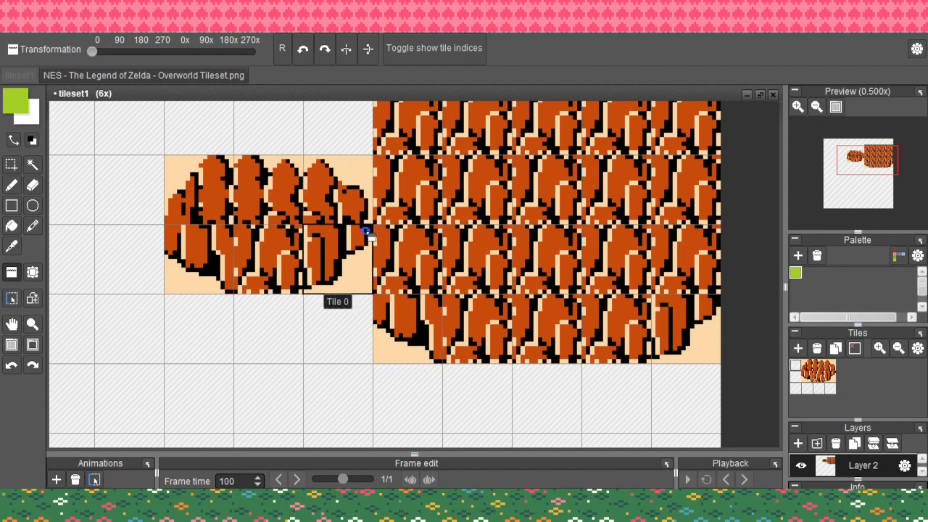
pyautogui.click(401, 236)
pyautogui.click(807, 366)
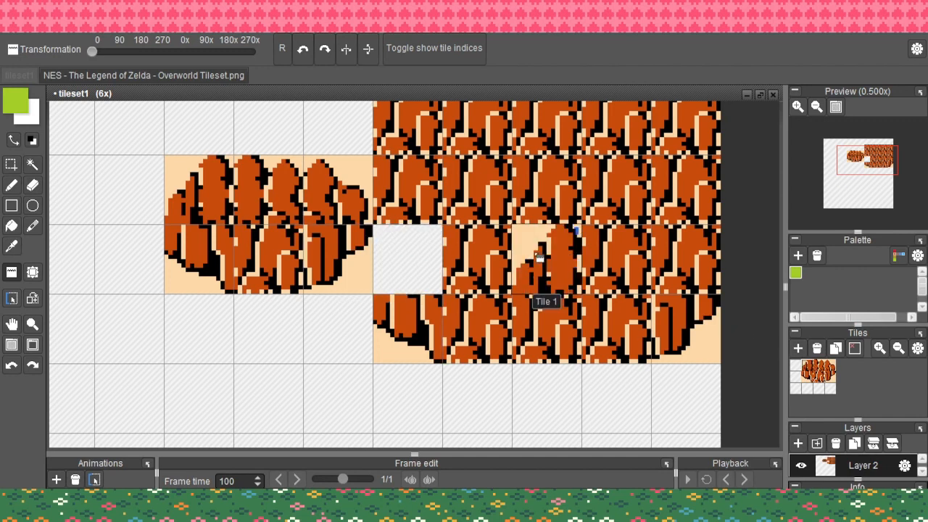
pyautogui.click(395, 250)
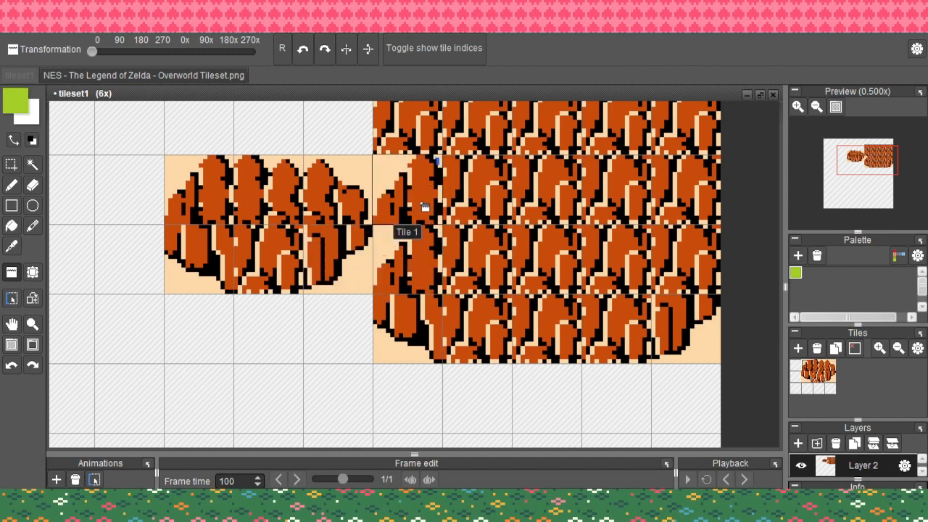
pyautogui.click(406, 138)
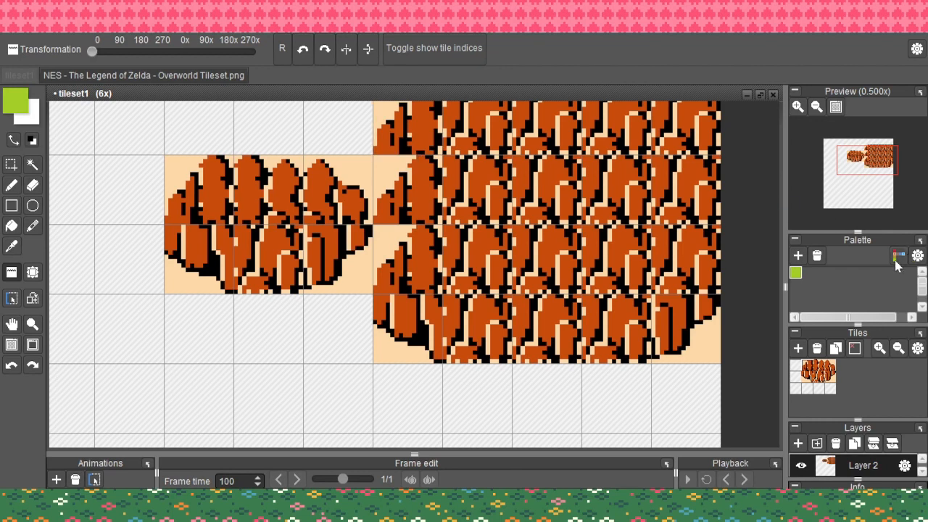
pyautogui.click(830, 388)
pyautogui.click(420, 128)
pyautogui.click(407, 190)
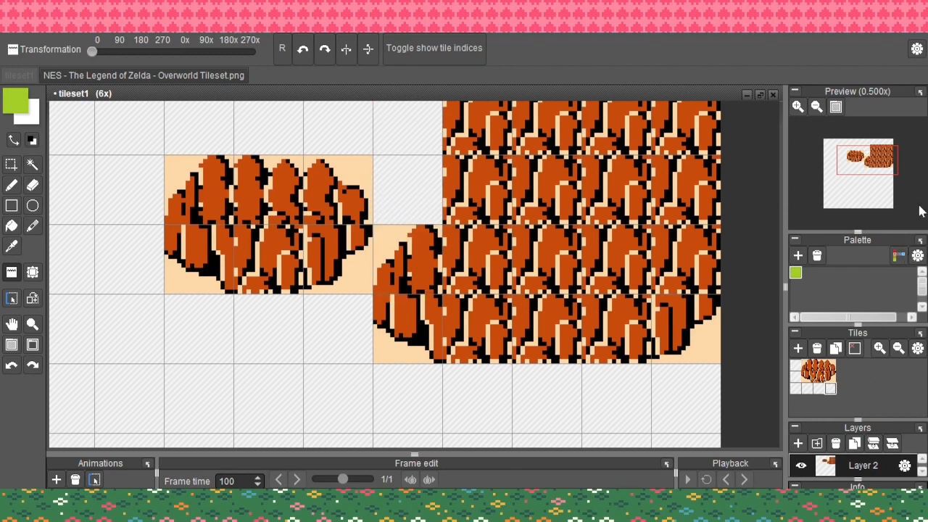
# Step the block's upper-left edge inward with Tile 1 in the top two rows and clear the leftover corner cell with Tile 0
pyautogui.click(794, 368)
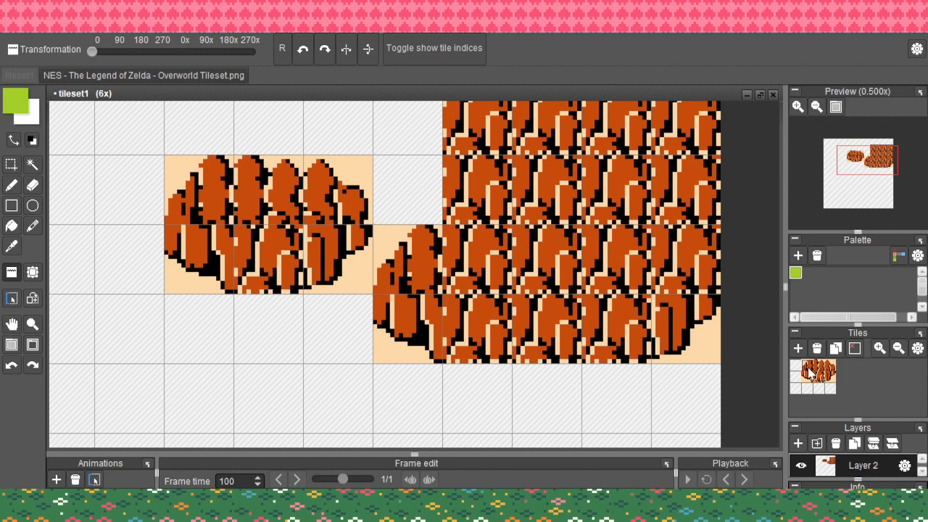
pyautogui.click(469, 145)
pyautogui.hotkey('ctrl', 'z')
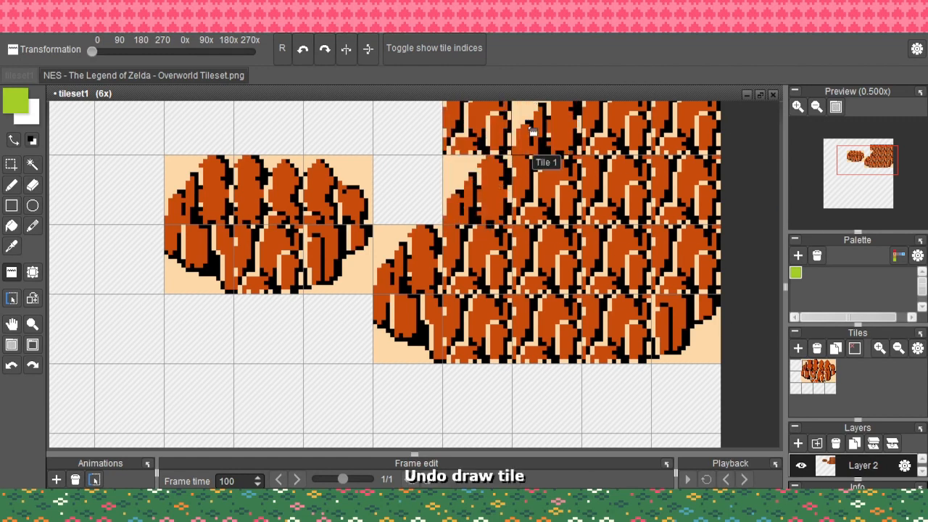
pyautogui.click(524, 122)
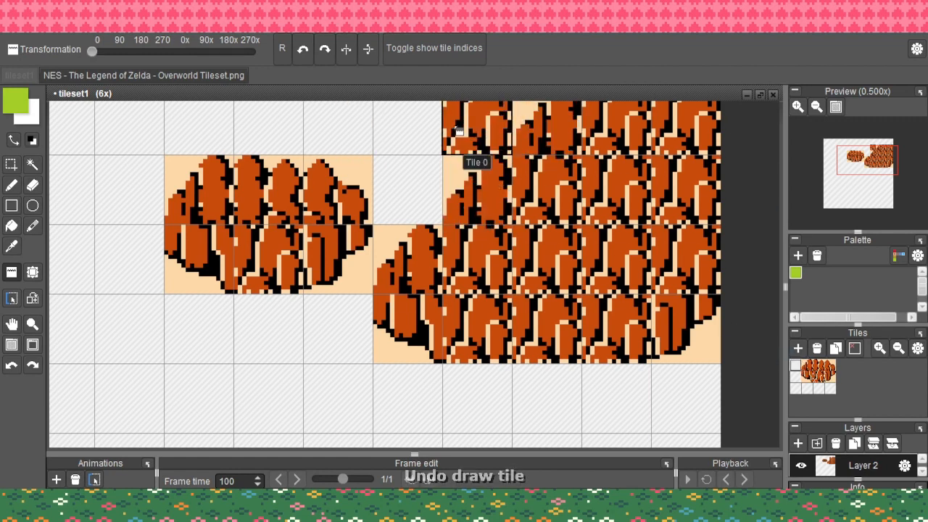
pyautogui.scroll(-3, 623, 277)
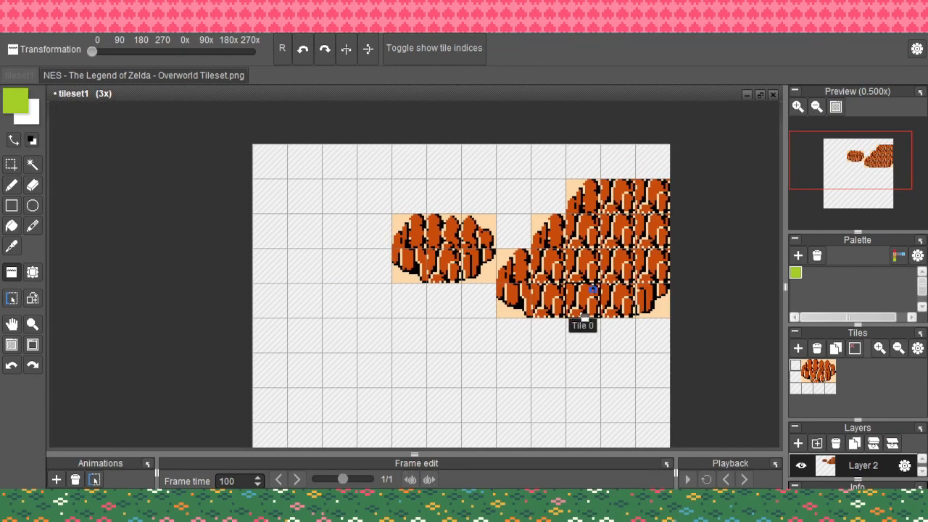
# Add a three-cell row beneath the rock block using Tile 5, Tile 6 and Tile 7 from left to right
pyautogui.scroll(2, 585, 320)
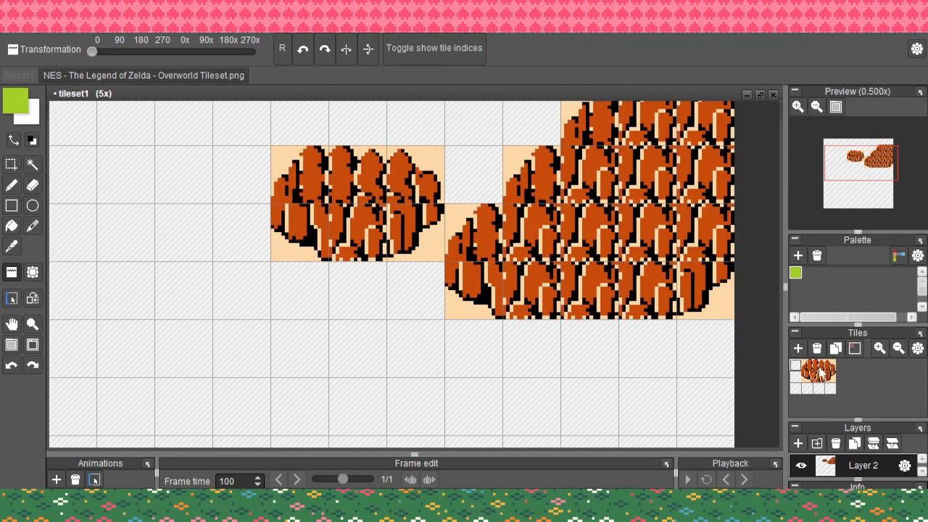
pyautogui.moveTo(815, 384); pyautogui.dragTo(512, 335)
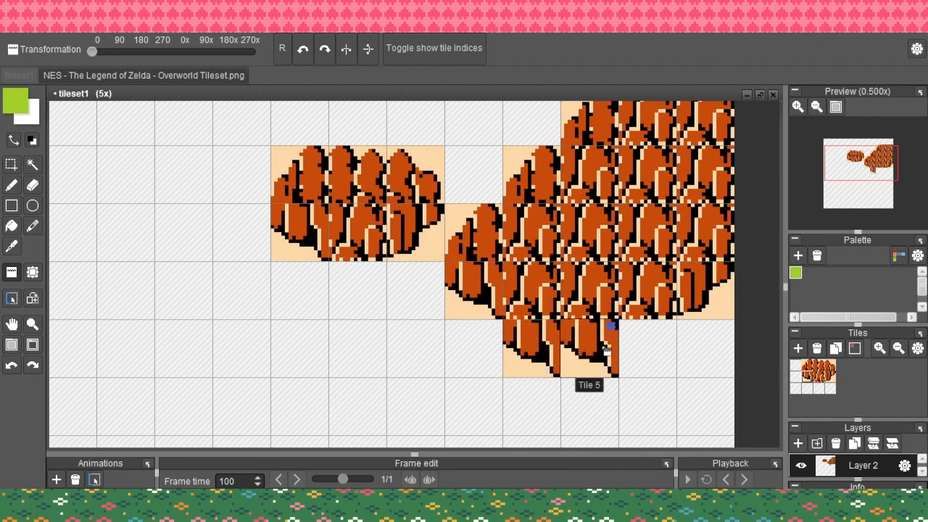
pyautogui.click(817, 377)
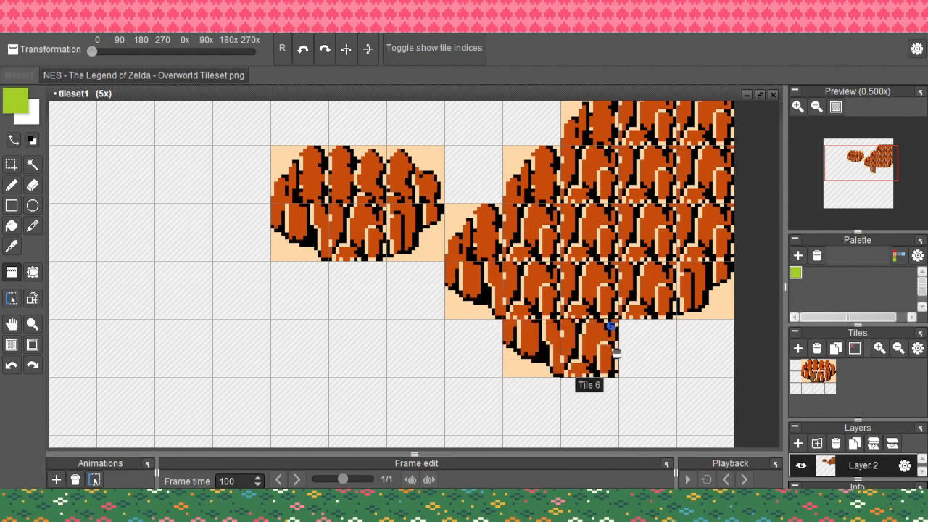
pyautogui.click(615, 353)
pyautogui.click(826, 379)
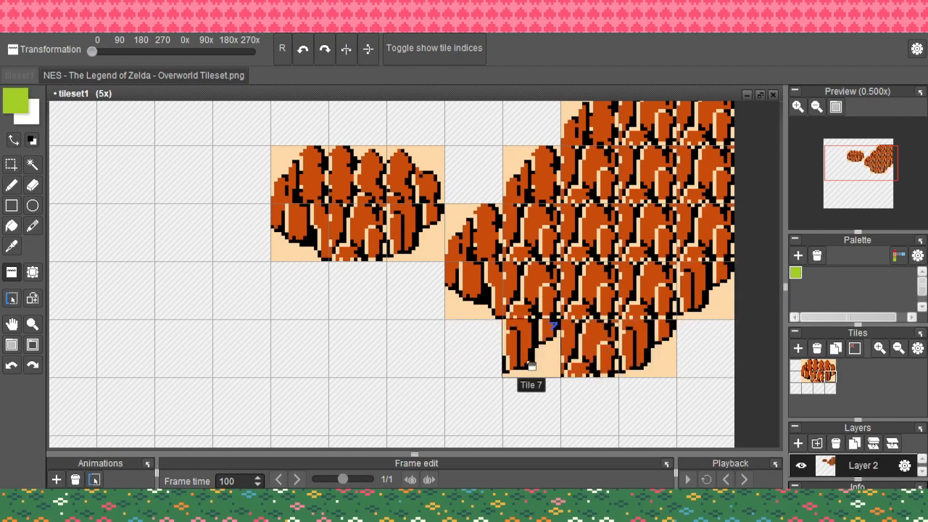
# Sample the sand colour from a rock tile and flood-fill the empty background around the rocks with it
pyautogui.keyDown('alt'); pyautogui.click(509, 352); pyautogui.keyUp('alt')
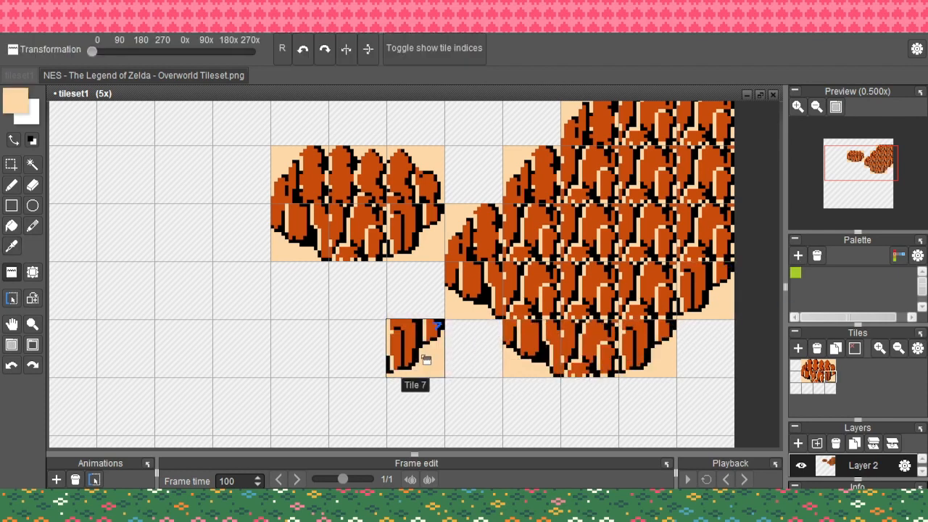
pyautogui.press('f')
pyautogui.click(293, 326)
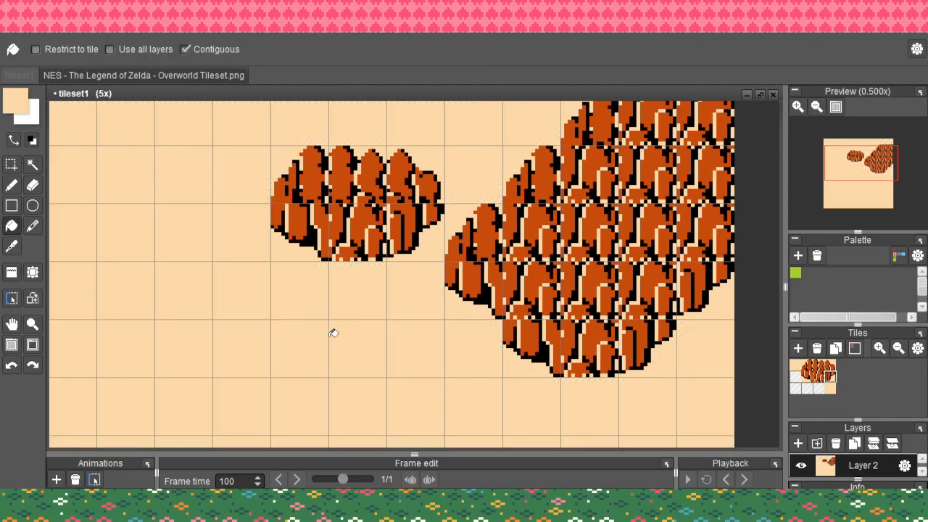
pyautogui.scroll(-1, 645, 335)
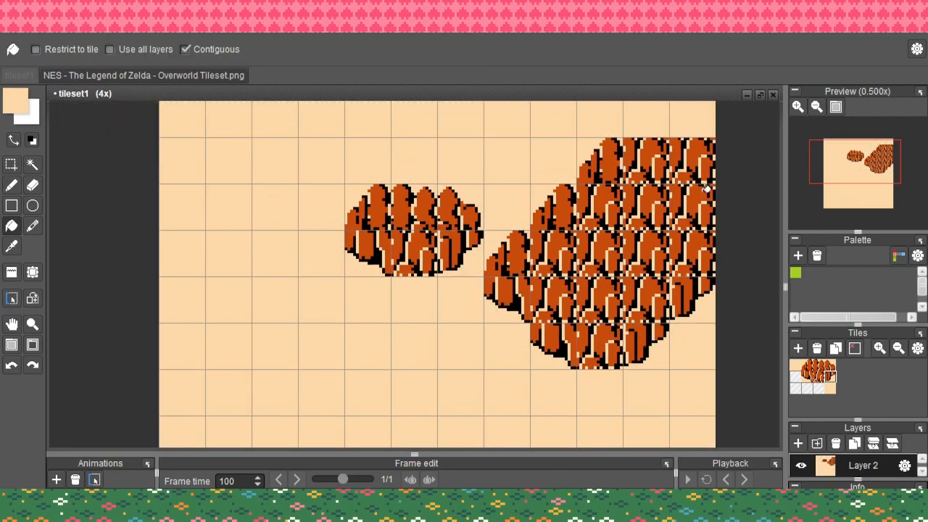
# Try placing Tile 2 above the large rock block and as a two-by-two patch on the empty sand, undoing each attempt
pyautogui.click(827, 372)
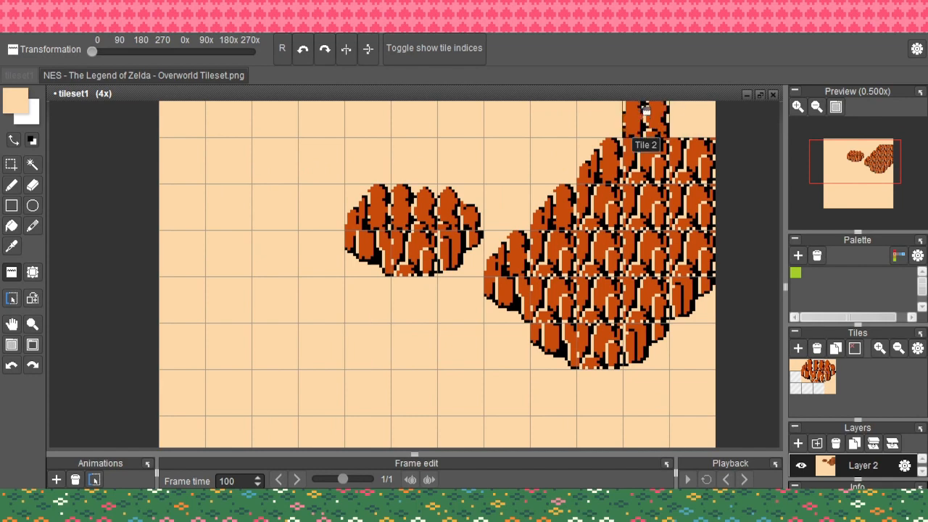
pyautogui.hotkey('ctrl', 'z')
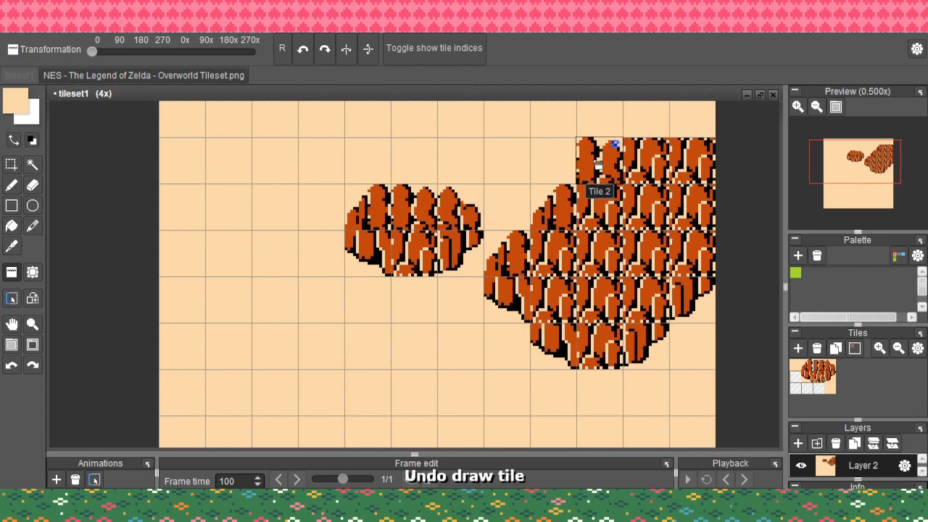
pyautogui.moveTo(274, 298)
pyautogui.mouseDown()
pyautogui.moveTo(232, 298)
pyautogui.moveTo(272, 297)
pyautogui.mouseUp()
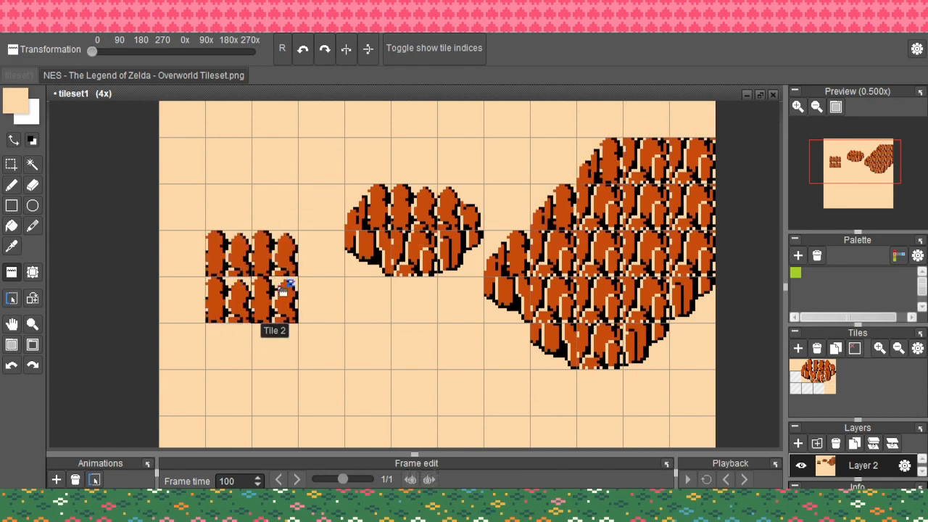
pyautogui.hotkey('ctrl', 'z')
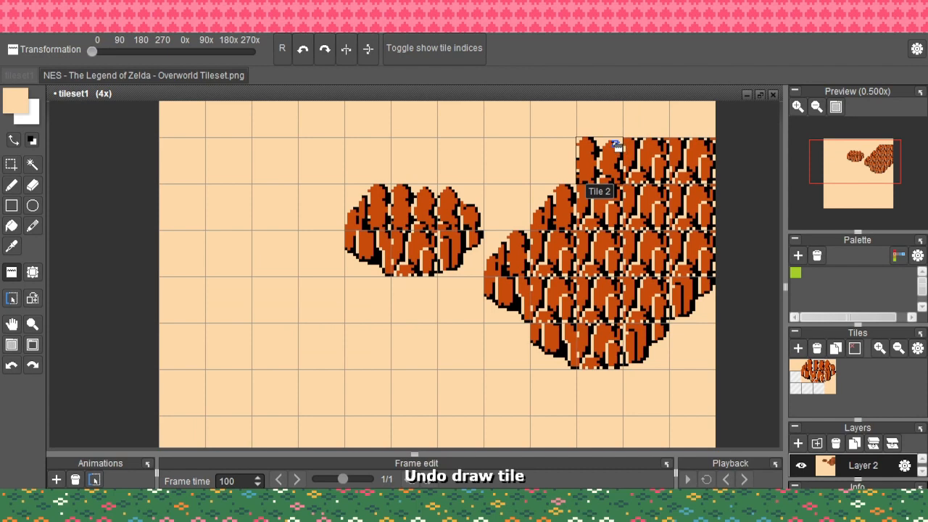
# Select Tile 3 and place it in the map row directly above the large rock block
pyautogui.click(832, 364)
pyautogui.click(706, 134)
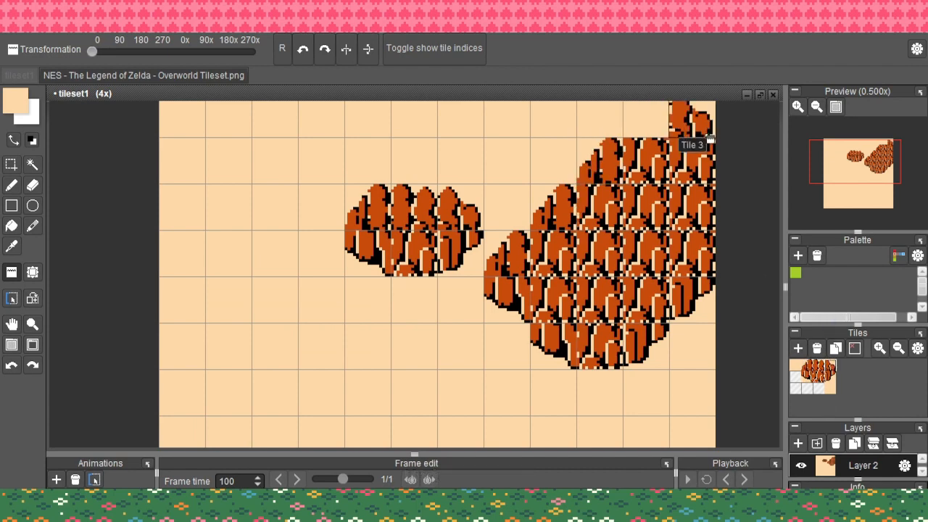
pyautogui.click(648, 129)
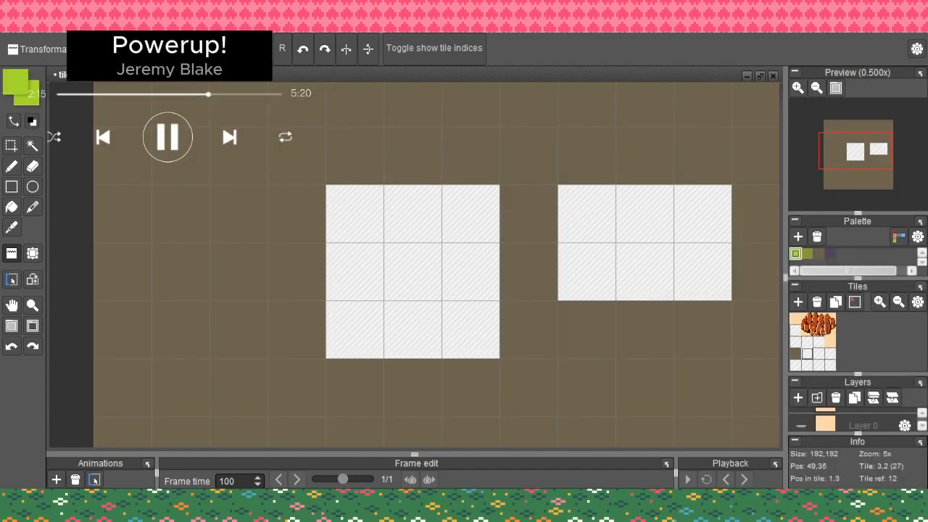
# Draw the outlines of two rounded stones in olive across the lower half of Tile 13 with the Pen tool
pyautogui.click(829, 254)
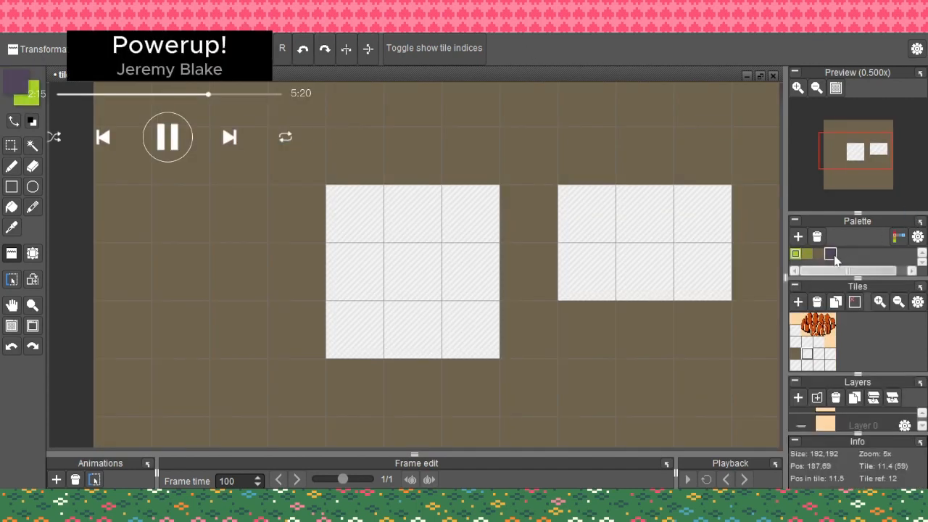
pyautogui.click(796, 256)
pyautogui.click(804, 257)
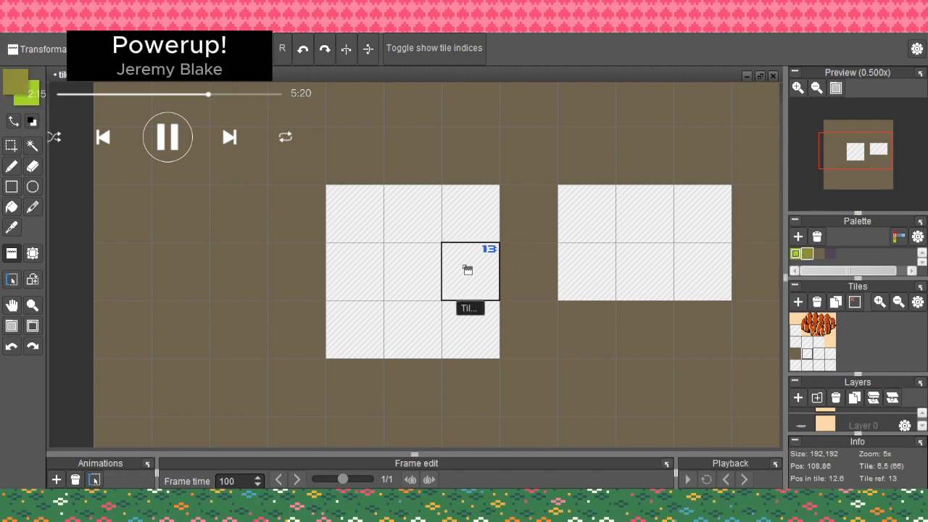
pyautogui.press('b')
pyautogui.scroll(5, 385, 261)
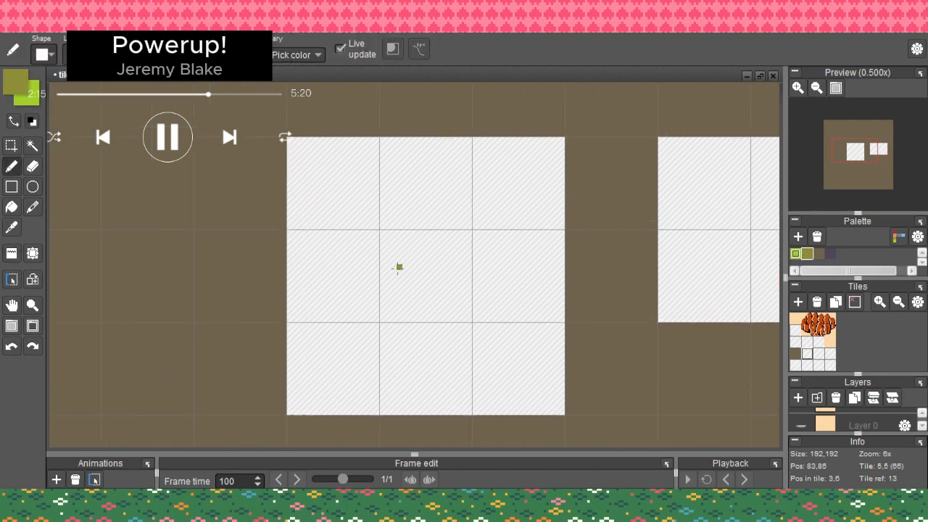
pyautogui.moveTo(338, 378)
pyautogui.mouseDown()
pyautogui.moveTo(371, 268)
pyautogui.moveTo(420, 267)
pyautogui.moveTo(451, 311)
pyautogui.moveTo(450, 375)
pyautogui.moveTo(477, 282)
pyautogui.moveTo(501, 242)
pyautogui.moveTo(541, 255)
pyautogui.moveTo(544, 335)
pyautogui.mouseUp()
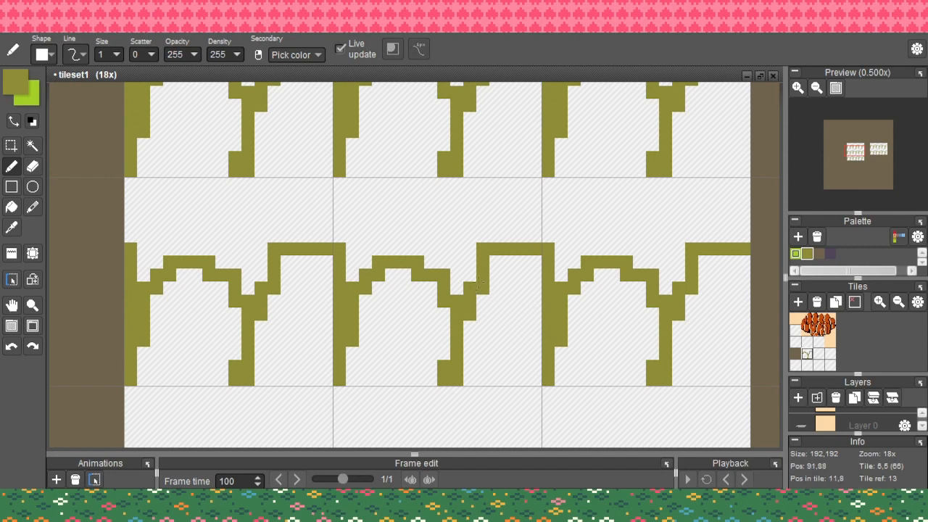
# Outline the upper stones of Tile 13 in olive, with a stepped diagonal line dividing them
pyautogui.moveTo(377, 236)
pyautogui.mouseDown()
pyautogui.moveTo(409, 214)
pyautogui.moveTo(475, 185)
pyautogui.moveTo(529, 192)
pyautogui.moveTo(536, 243)
pyautogui.mouseUp()
pyautogui.moveTo(443, 194)
pyautogui.mouseDown()
pyautogui.moveTo(384, 184)
pyautogui.moveTo(341, 199)
pyautogui.moveTo(331, 218)
pyautogui.mouseUp()
pyautogui.scroll(-2, 411, 255)
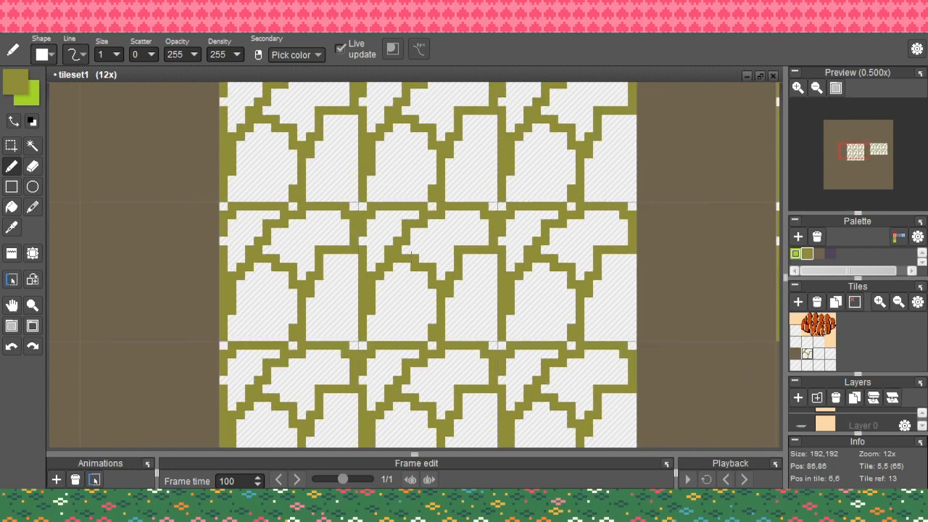
pyautogui.scroll(-1, 486, 251)
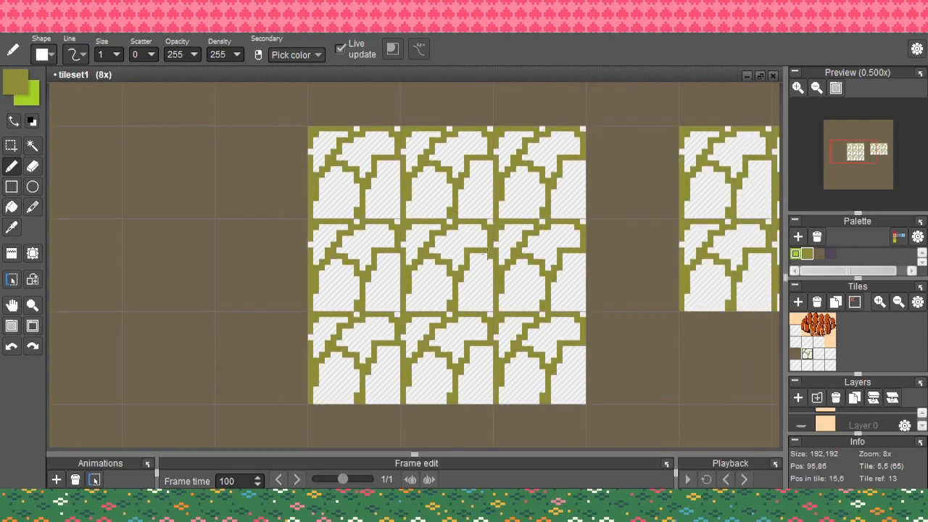
# Close the small gap in the olive outline above the stone divider where the repeated tiles meet
pyautogui.press('space')
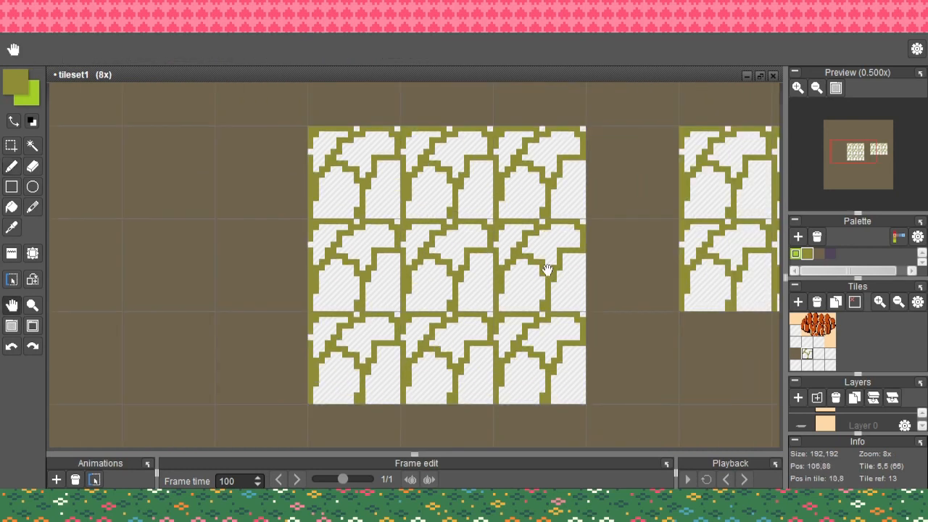
pyautogui.moveTo(545, 268); pyautogui.dragTo(417, 270)
pyautogui.press('space')
pyautogui.moveTo(510, 250); pyautogui.dragTo(481, 257)
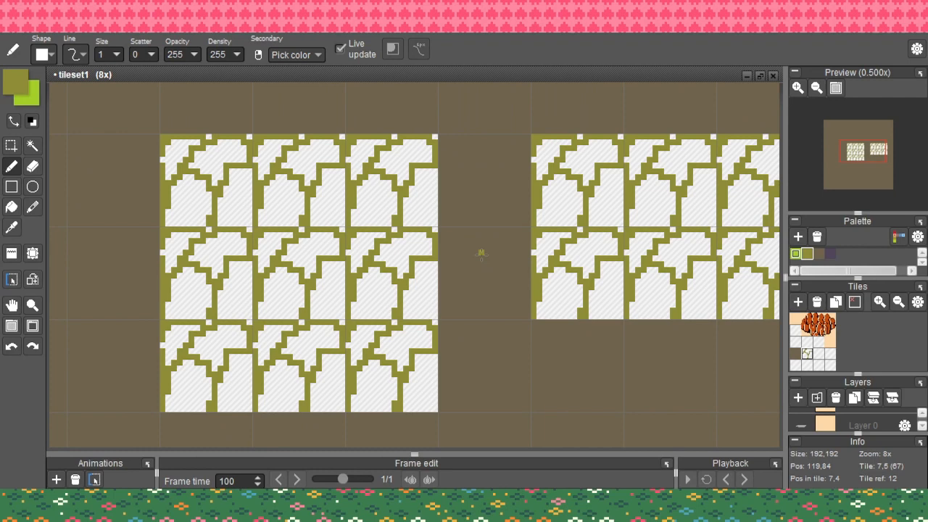
pyautogui.scroll(2, 324, 251)
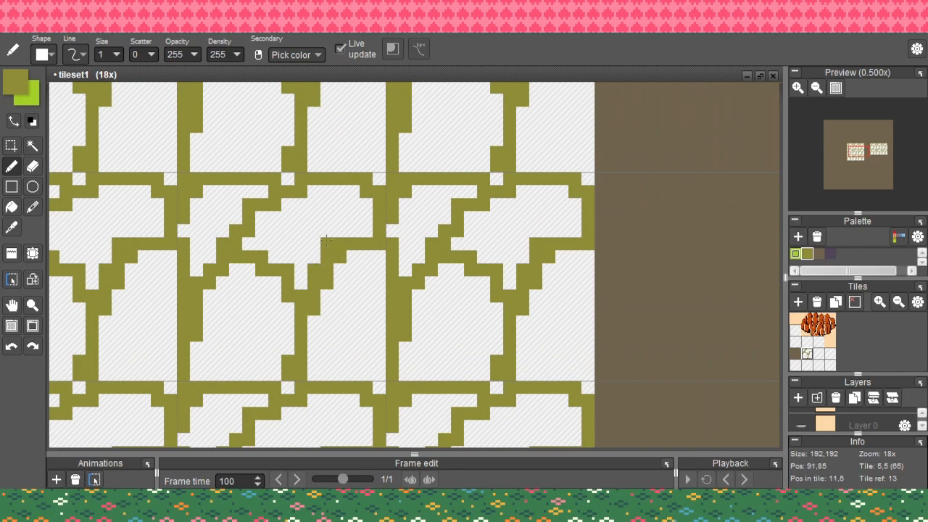
pyautogui.scroll(-2, 459, 298)
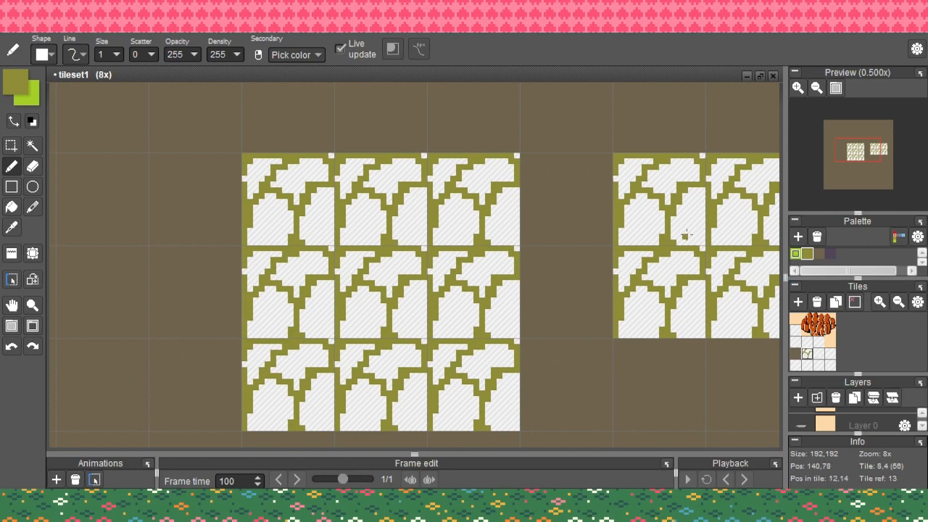
# Flood-fill all the stone shapes of Tile 13 with lime green
pyautogui.click(818, 257)
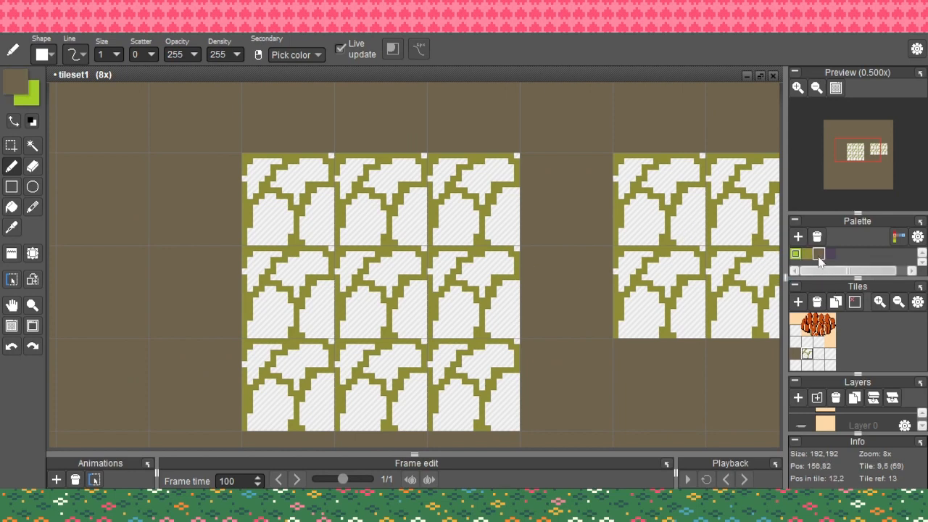
pyautogui.click(795, 255)
pyautogui.scroll(5, 440, 266)
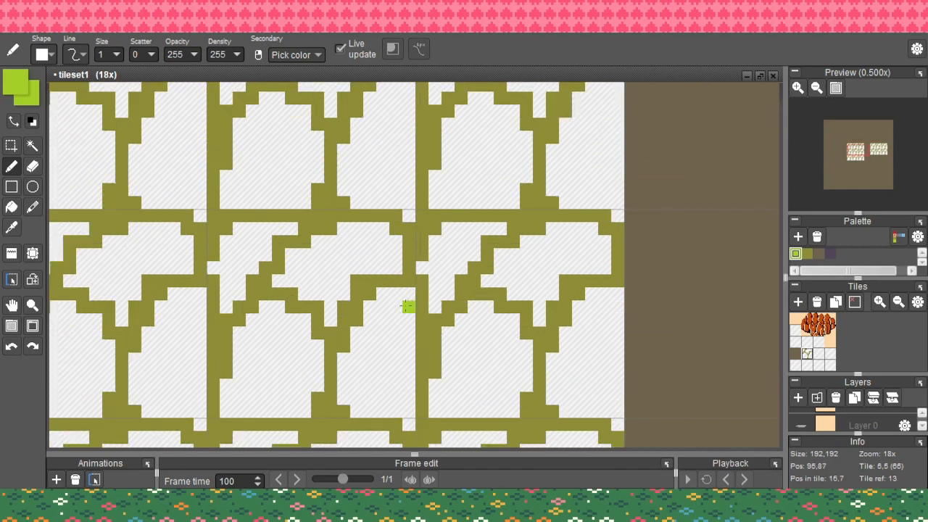
pyautogui.press('f')
pyautogui.click(385, 316)
pyautogui.click(355, 258)
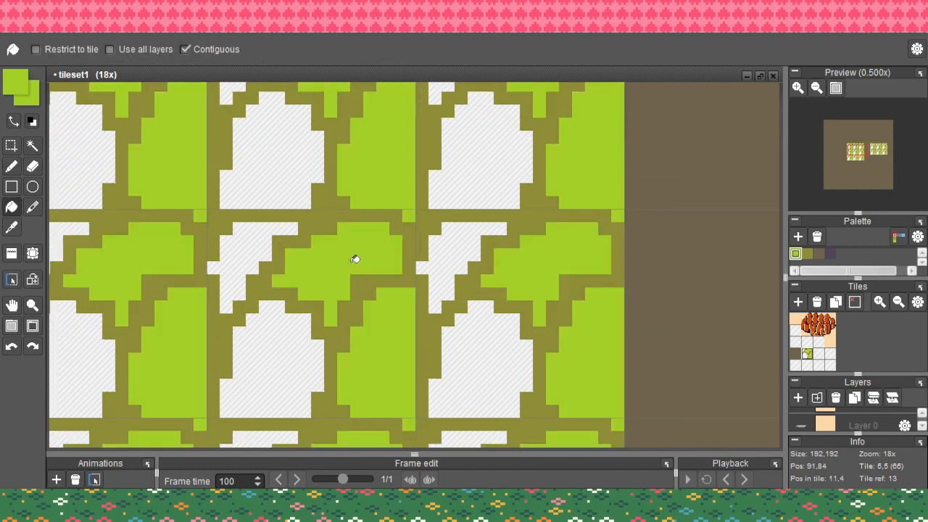
pyautogui.click(291, 316)
pyautogui.click(249, 253)
pyautogui.scroll(-3, 336, 268)
pyautogui.press('h')
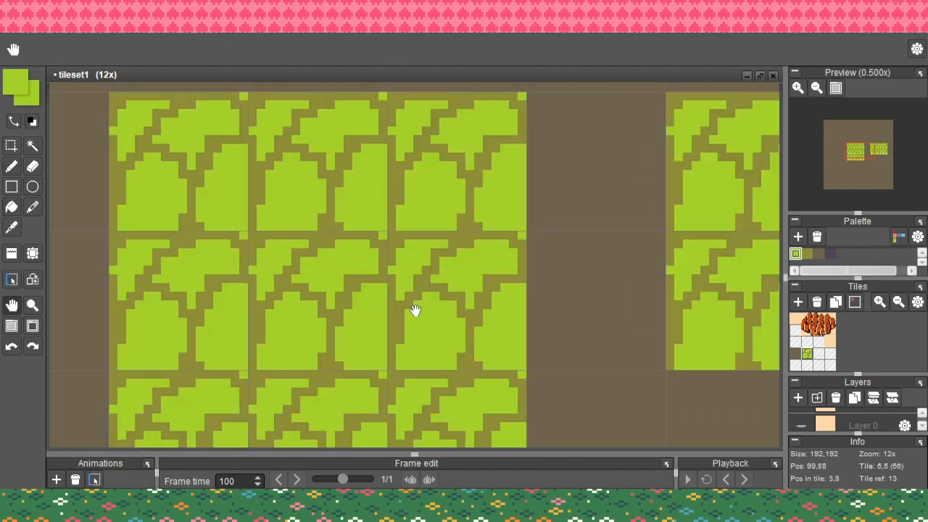
pyautogui.moveTo(414, 309); pyautogui.dragTo(417, 265)
pyautogui.press('f')
pyautogui.scroll(-2, 504, 285)
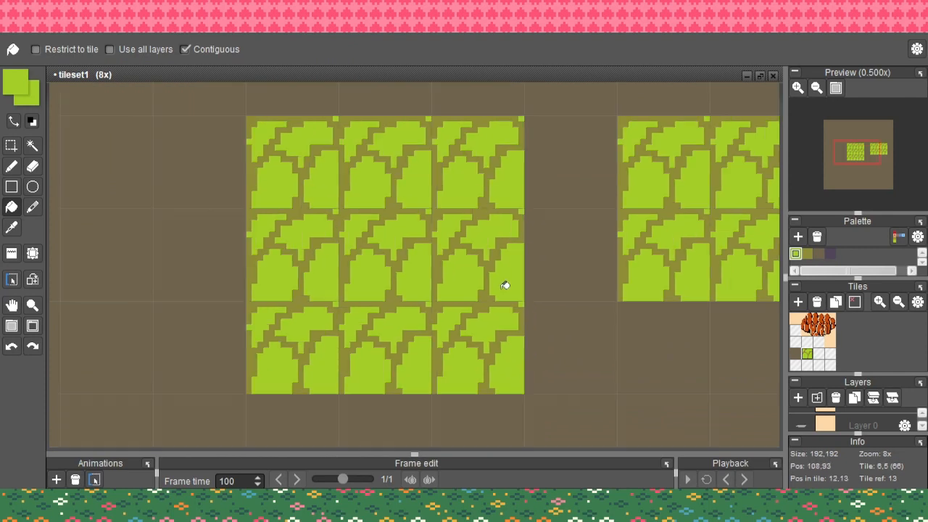
# Undo the lime-green stone fills and the last pen stroke
pyautogui.hotkey('ctrl', 'z')
pyautogui.hotkey('ctrl', 'z')
pyautogui.hotkey('ctrl', 'z')
pyautogui.hotkey('ctrl', 'z')
pyautogui.hotkey('ctrl', 'z')
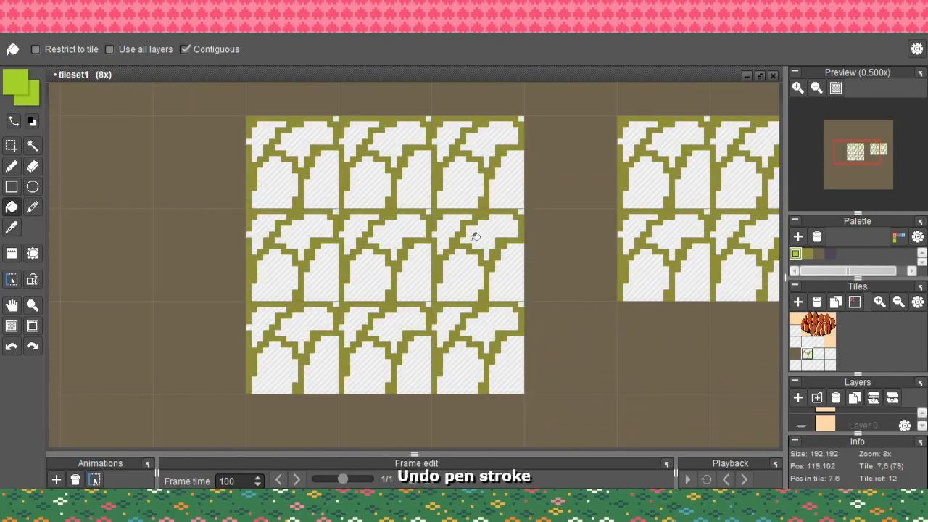
# Flood-fill the brown background tile around the stone blocks with lime green
pyautogui.scroll(-1, 283, 286)
pyautogui.click(283, 286)
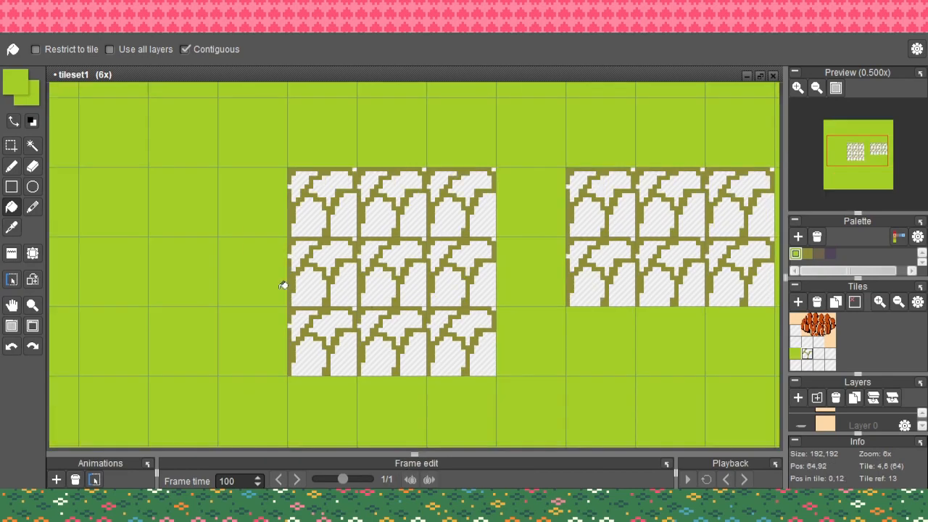
pyautogui.scroll(2, 286, 288)
pyautogui.scroll(-3, 289, 291)
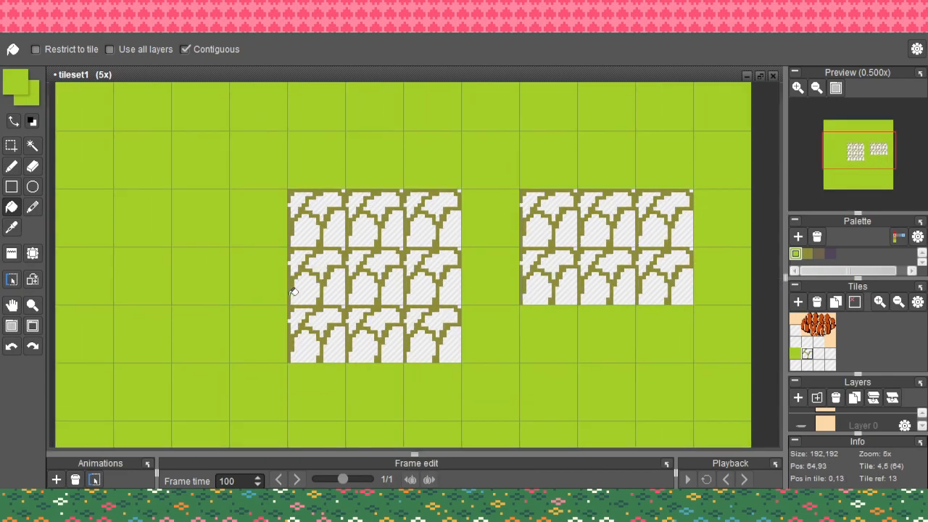
# Switch to the Pen tool and make Layer 2 the active layer
pyautogui.press('b')
pyautogui.scroll(2, 407, 254)
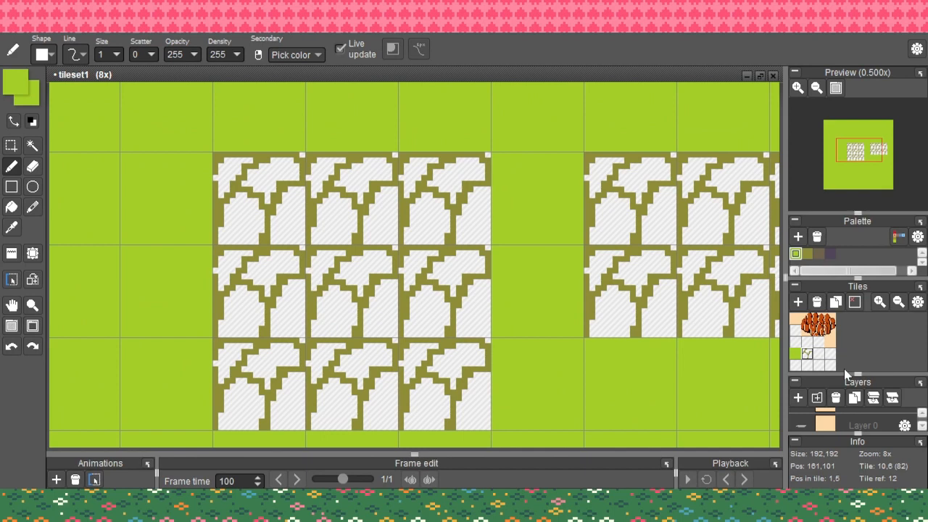
pyautogui.scroll(2, 827, 420)
pyautogui.click(827, 422)
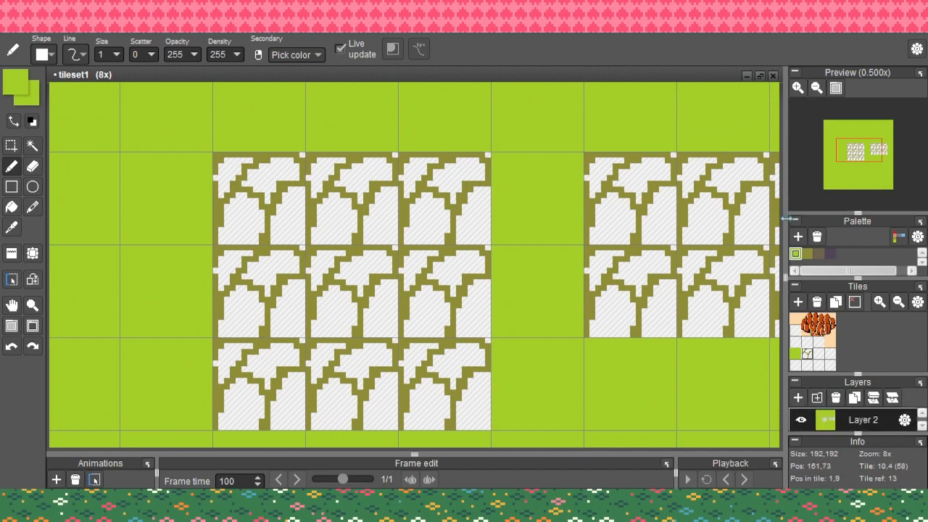
pyautogui.scroll(1, 469, 241)
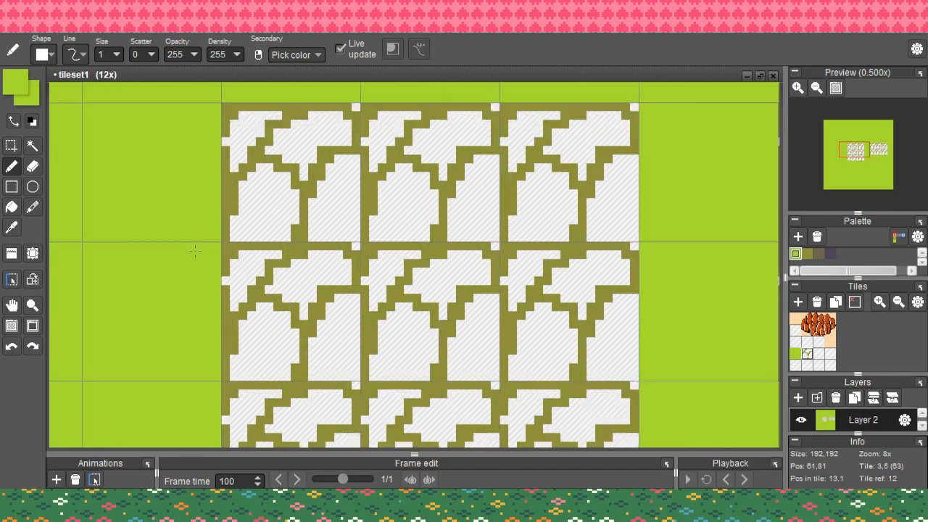
pyautogui.press('space')
pyautogui.moveTo(497, 216); pyautogui.dragTo(430, 239)
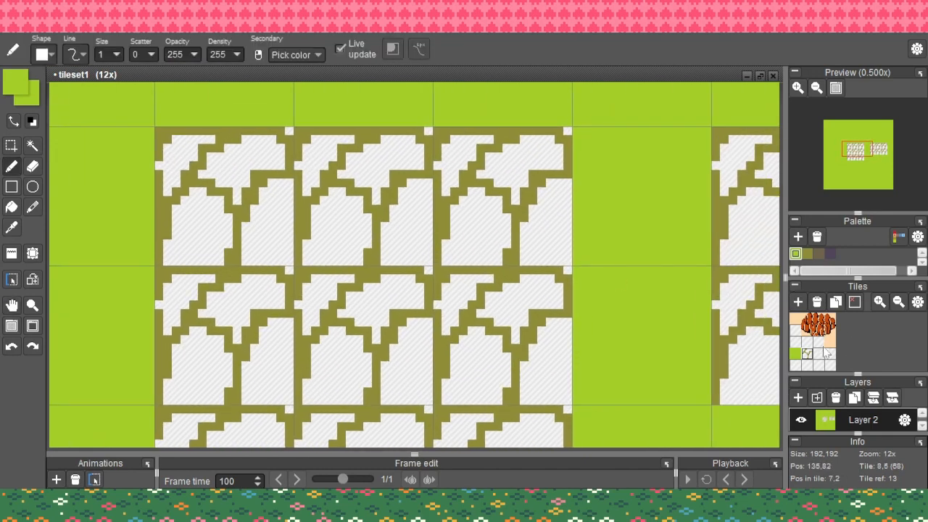
# Flood-fill the stone shapes of Tile 13 with the brown palette colour
pyautogui.click(818, 254)
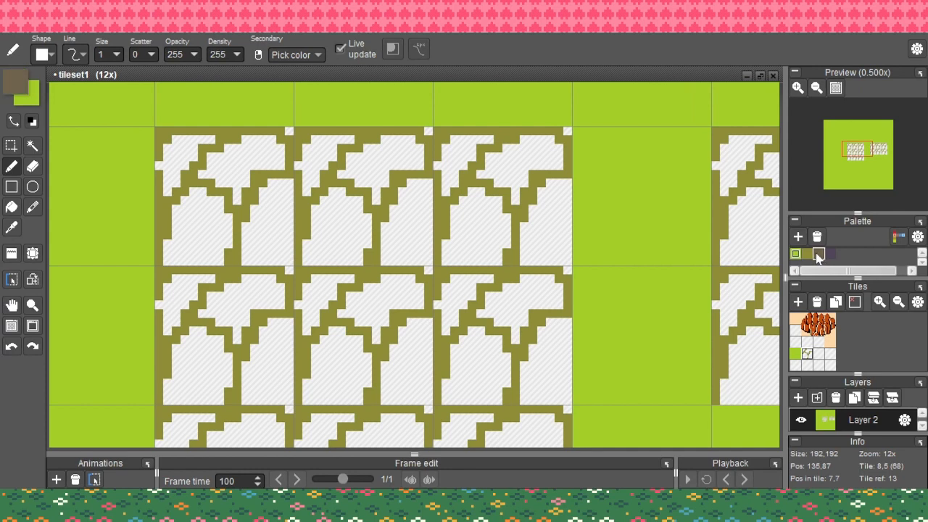
pyautogui.press('f')
pyautogui.click(407, 242)
pyautogui.click(469, 245)
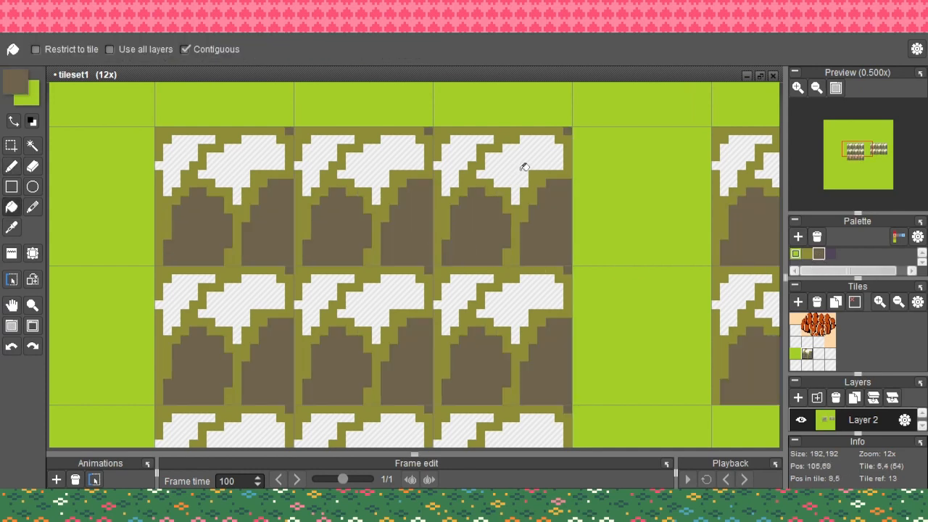
pyautogui.click(524, 166)
pyautogui.click(458, 168)
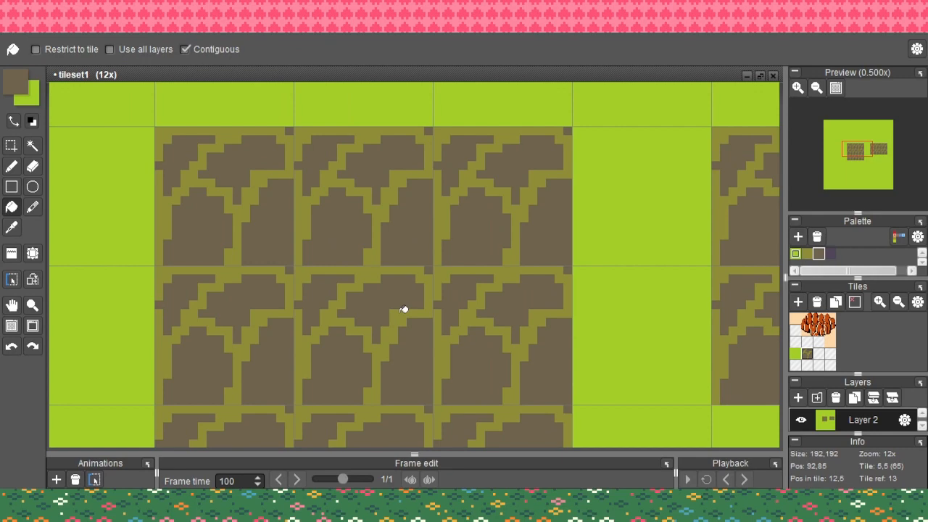
# Undo the brown stone fills and recolour the olive stone outlines brown instead
pyautogui.hotkey('ctrl', 'z')
pyautogui.hotkey('ctrl', 'z')
pyautogui.hotkey('ctrl', 'z')
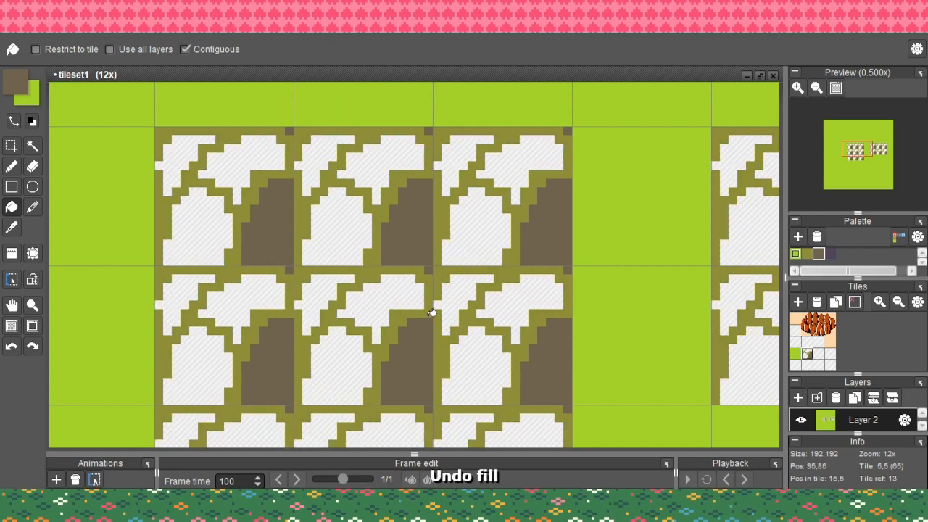
pyautogui.hotkey('ctrl', 'z')
pyautogui.hotkey('ctrl', 'z')
# Flood-fill all the stone shapes inside the brown outlines with olive
pyautogui.click(807, 253)
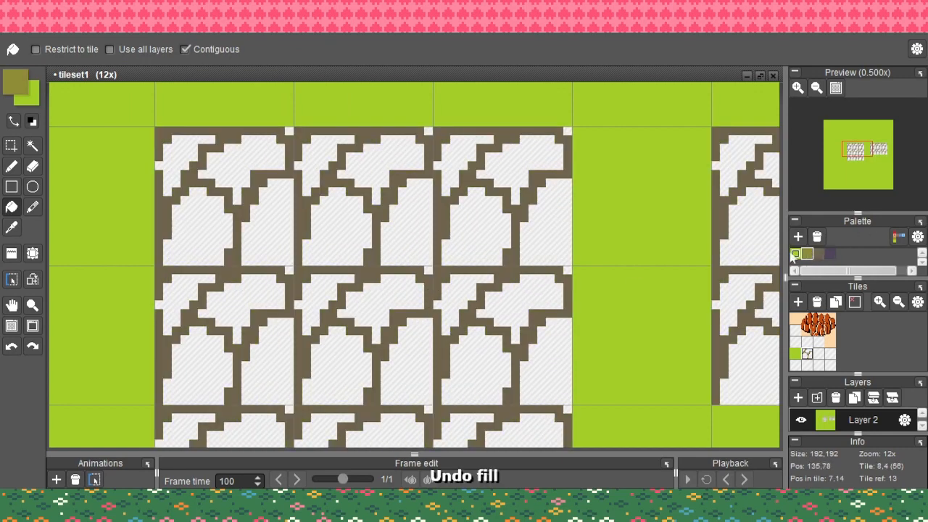
pyautogui.click(547, 221)
pyautogui.click(503, 224)
pyautogui.click(519, 172)
pyautogui.click(461, 164)
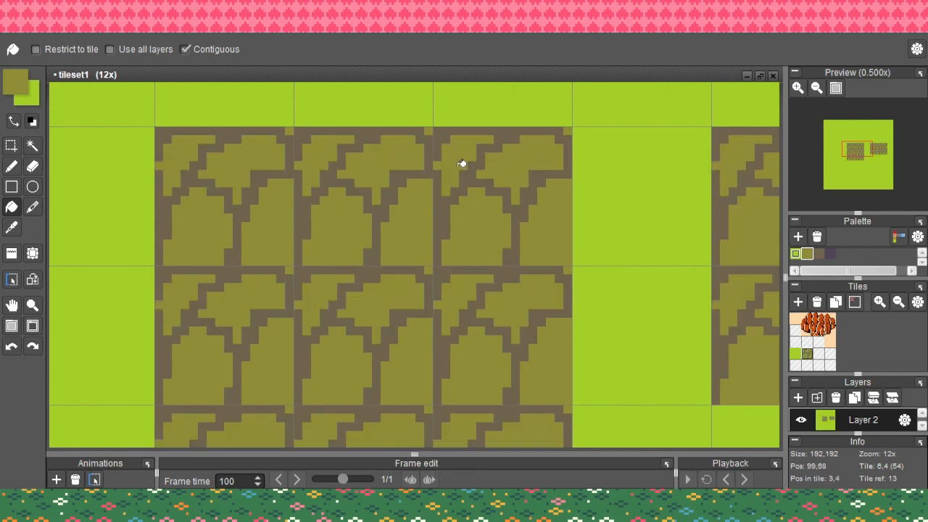
# Recolour the stone outlines of the repeating tile with the dark purple palette colour
pyautogui.click(827, 253)
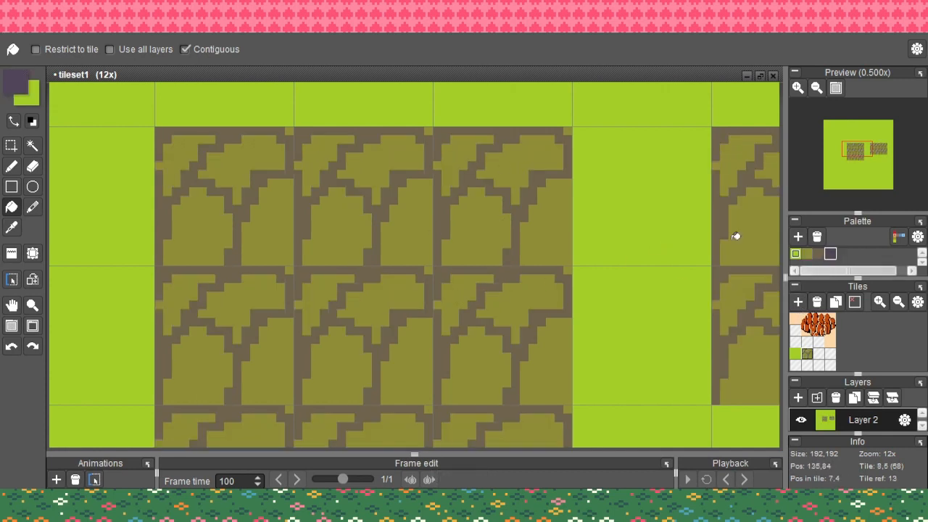
pyautogui.click(482, 214)
pyautogui.hotkey('ctrl', 'z')
pyautogui.click(378, 244)
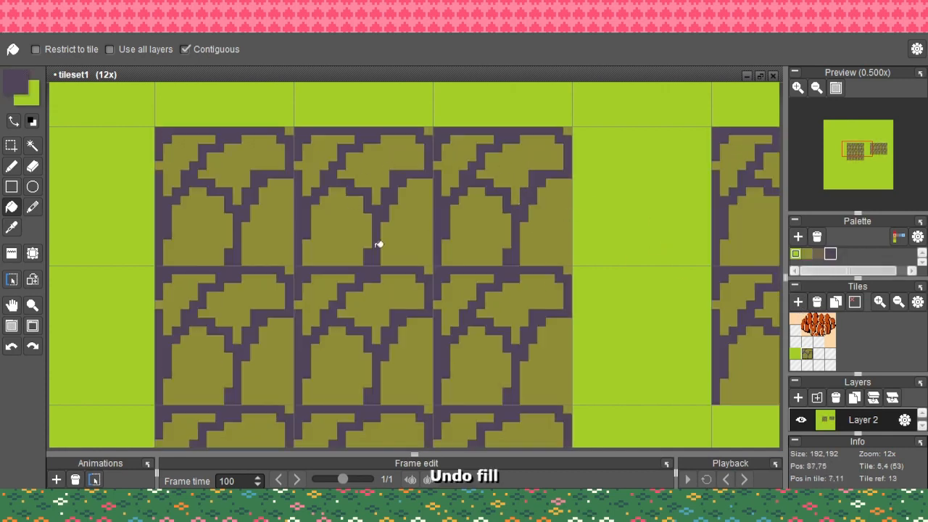
# Flood-fill all the stone shapes inside the purple outlines with brown
pyautogui.click(818, 252)
pyautogui.click(466, 237)
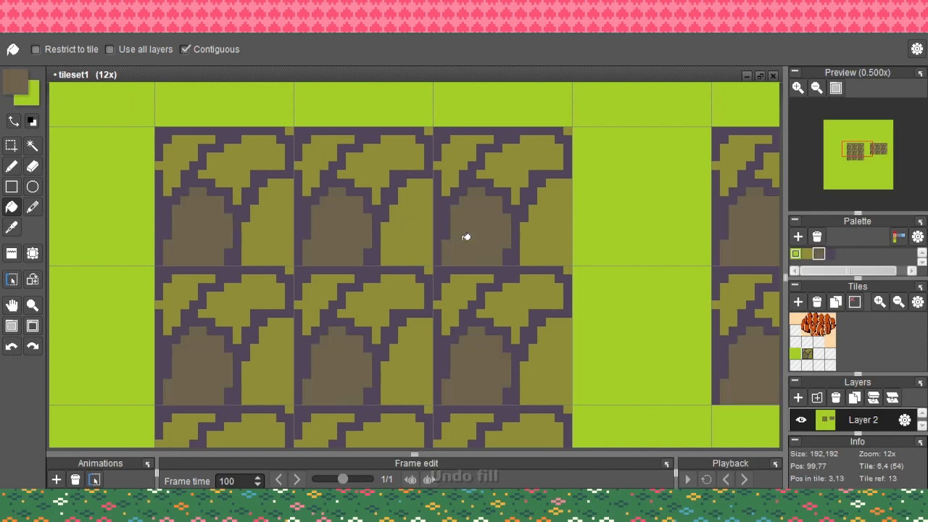
pyautogui.click(399, 227)
pyautogui.click(345, 168)
pyautogui.click(319, 161)
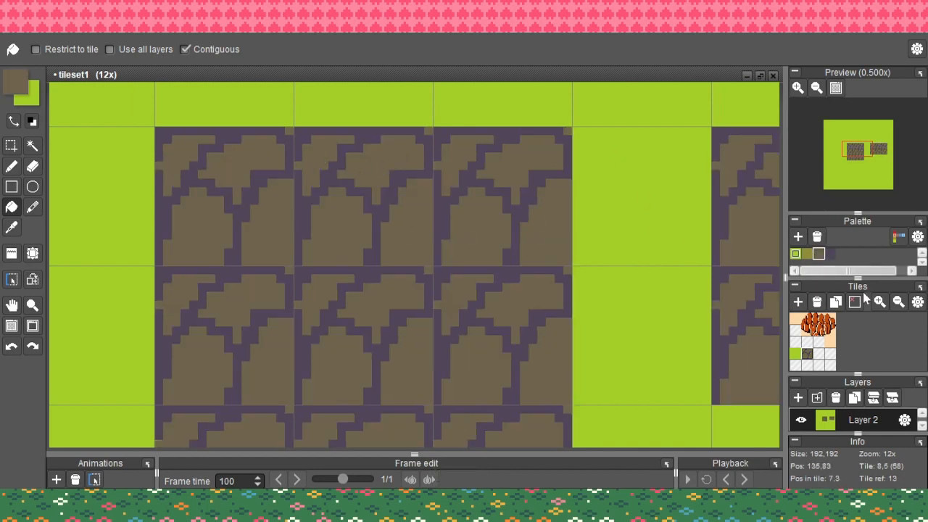
# With the Pen tool, draw an arched olive highlight on the tile's upper-right stone, undoing and redrawing its right side
pyautogui.click(807, 253)
pyautogui.press('b')
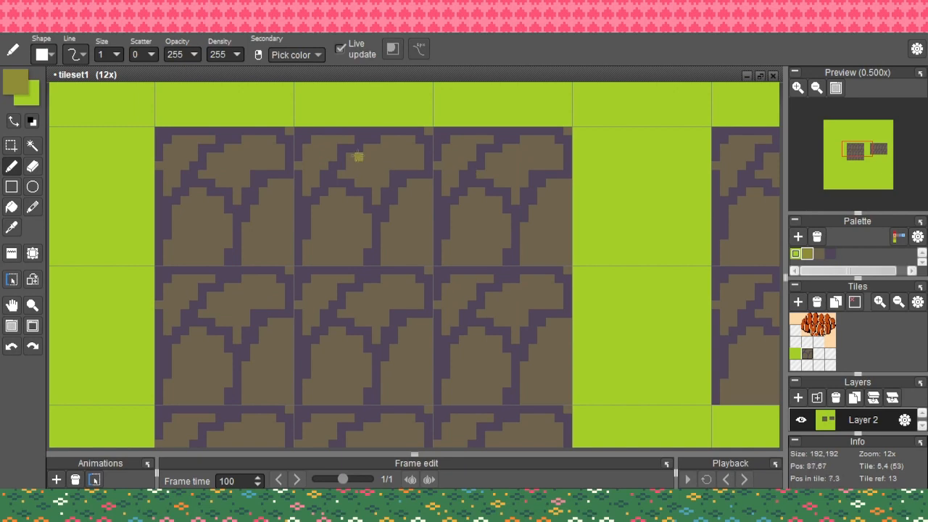
pyautogui.scroll(1, 358, 156)
pyautogui.press('space')
pyautogui.moveTo(401, 158)
pyautogui.mouseDown()
pyautogui.moveTo(426, 189)
pyautogui.moveTo(424, 163)
pyautogui.moveTo(449, 164)
pyautogui.moveTo(403, 181)
pyautogui.moveTo(386, 225)
pyautogui.mouseUp()
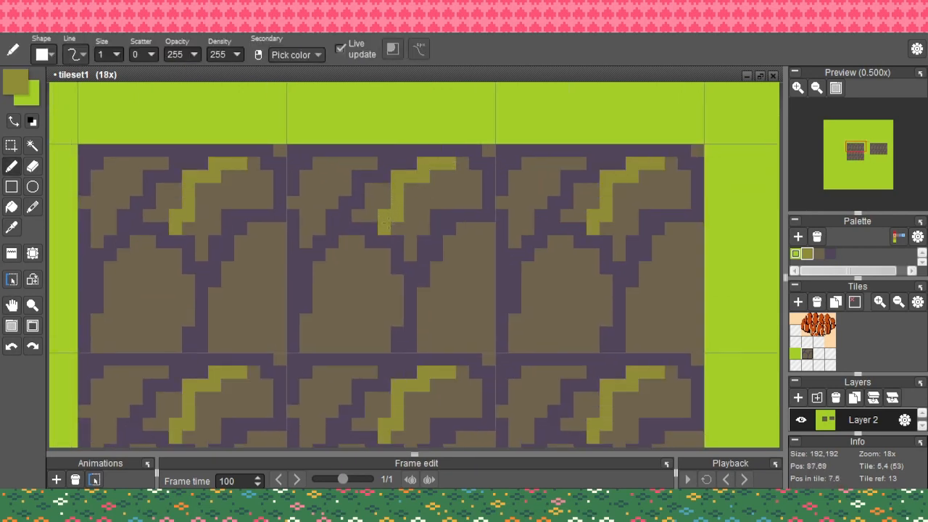
pyautogui.moveTo(423, 188); pyautogui.dragTo(426, 202)
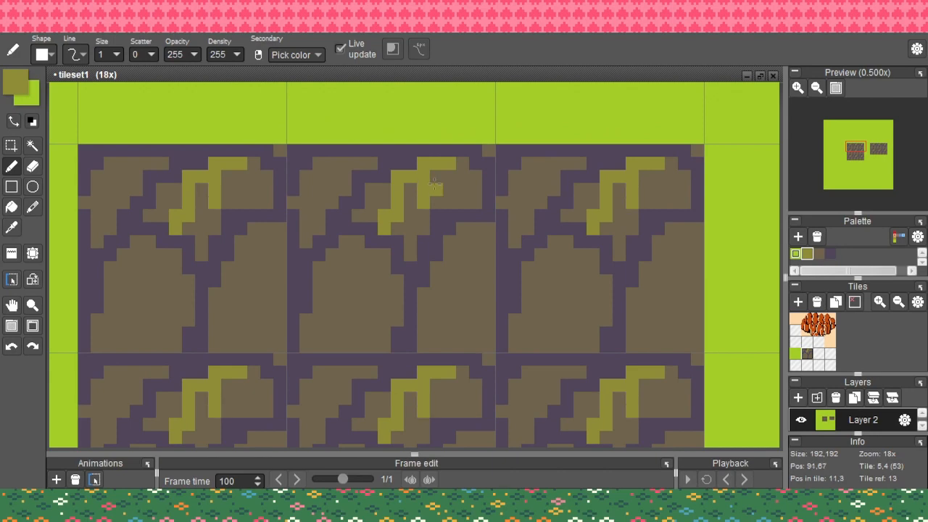
pyautogui.hotkey('ctrl', 'z')
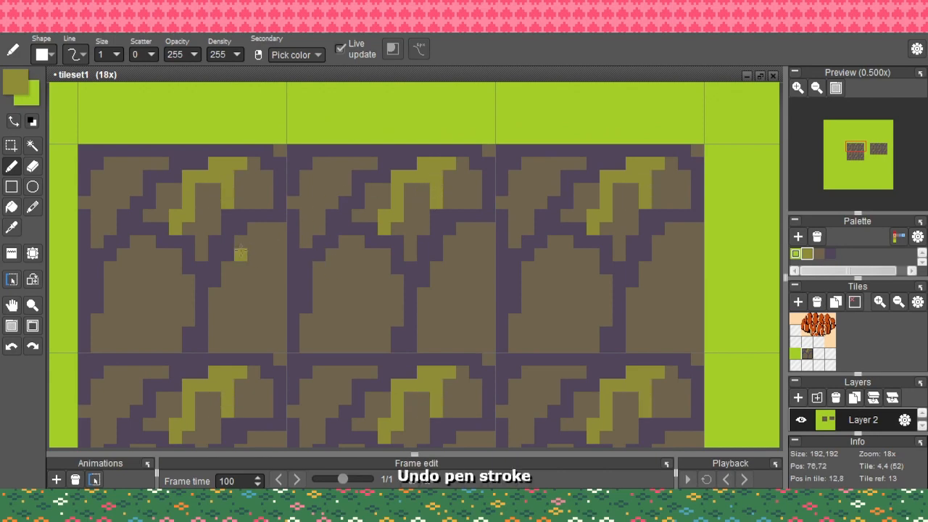
# Paint an olive highlight over the lower-right stone, leaving brown shading along its edges and a notch at its base
pyautogui.moveTo(241, 252)
pyautogui.mouseDown()
pyautogui.moveTo(238, 321)
pyautogui.moveTo(260, 321)
pyautogui.moveTo(276, 247)
pyautogui.moveTo(263, 289)
pyautogui.moveTo(264, 269)
pyautogui.moveTo(247, 299)
pyautogui.moveTo(266, 229)
pyautogui.mouseUp()
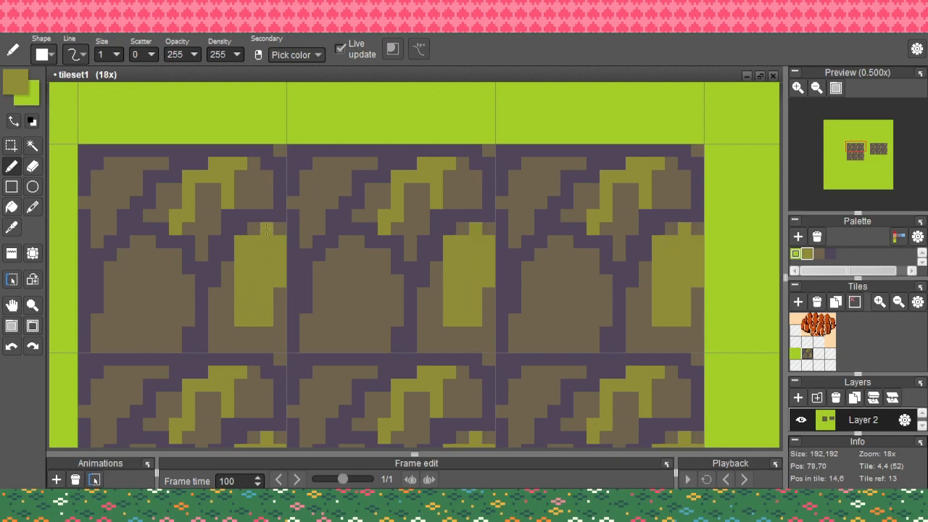
pyautogui.moveTo(227, 290); pyautogui.dragTo(228, 333)
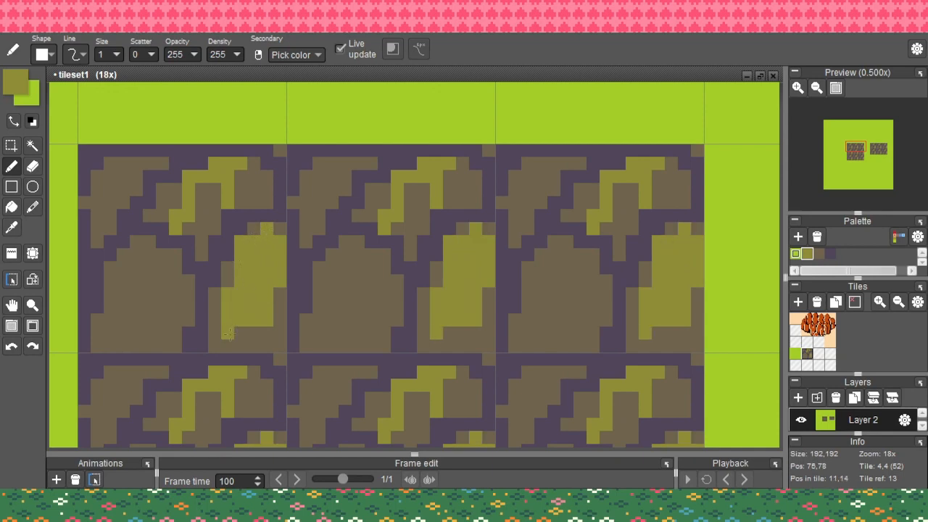
pyautogui.click(267, 332)
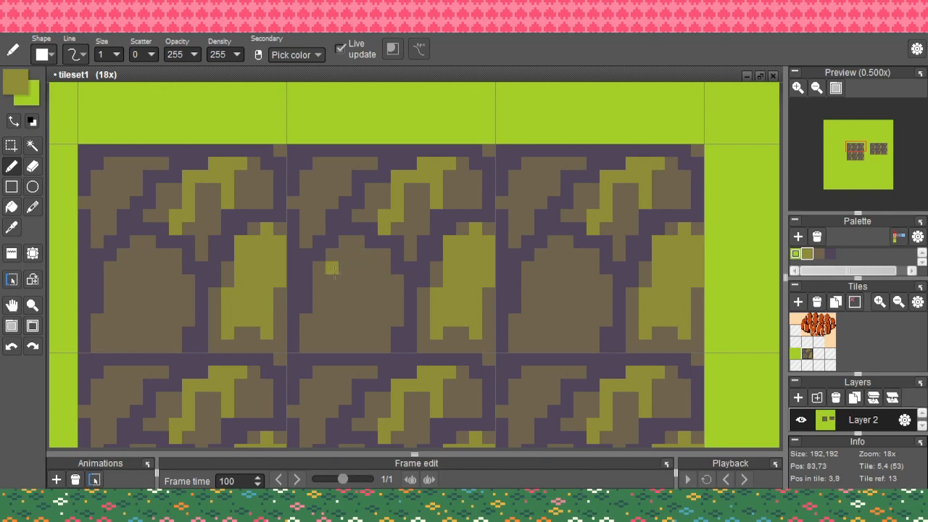
# Paint olive highlights on the rounded lower-left stone, leaving brown crack lines in its middle and shading around its edges
pyautogui.moveTo(319, 281)
pyautogui.mouseDown()
pyautogui.moveTo(350, 254)
pyautogui.moveTo(373, 264)
pyautogui.moveTo(370, 345)
pyautogui.mouseUp()
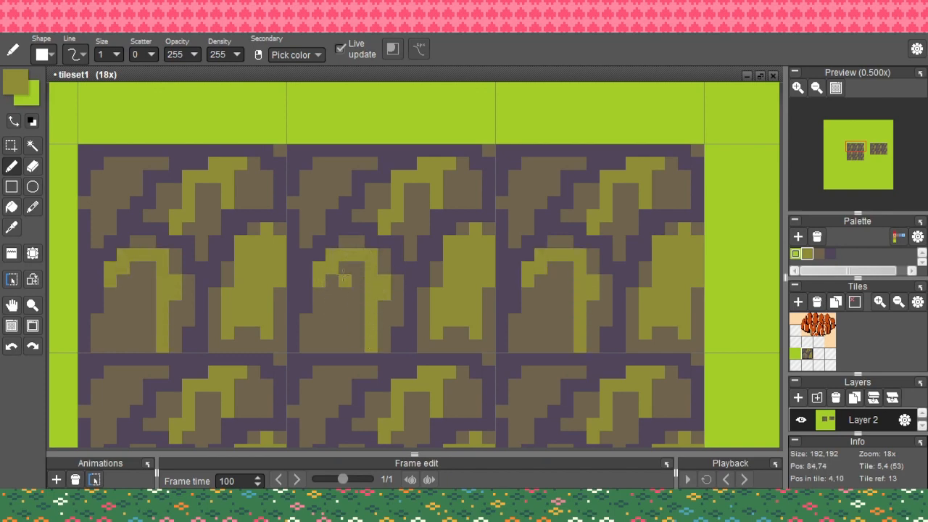
pyautogui.moveTo(344, 267)
pyautogui.mouseDown()
pyautogui.moveTo(316, 335)
pyautogui.moveTo(352, 289)
pyautogui.moveTo(327, 341)
pyautogui.mouseUp()
pyautogui.moveTo(359, 282)
pyautogui.mouseDown()
pyautogui.moveTo(357, 268)
pyautogui.moveTo(345, 274)
pyautogui.moveTo(357, 259)
pyautogui.mouseUp()
pyautogui.rightClick(362, 309)
pyautogui.rightClick(362, 275)
pyautogui.moveTo(358, 293); pyautogui.dragTo(347, 296)
pyautogui.scroll(-5, 377, 319)
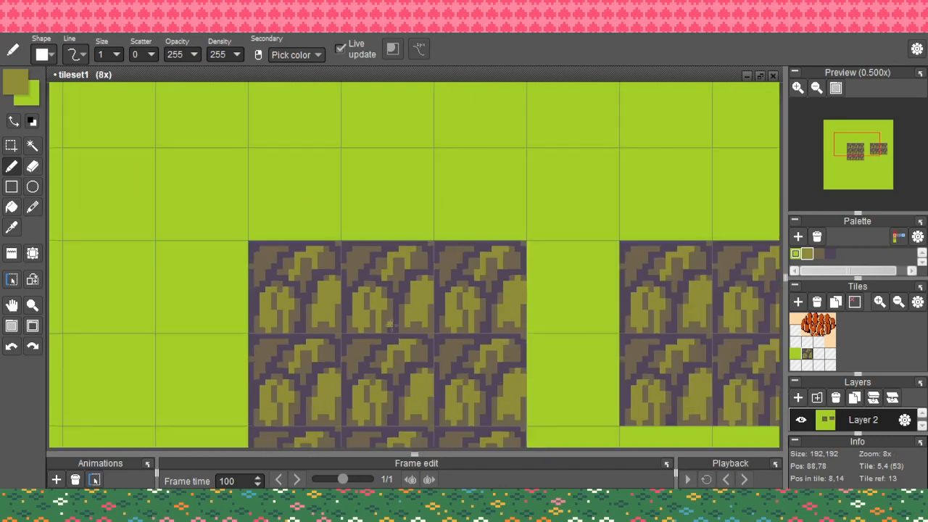
# Fill the upper-right stone's highlight with olive and leave a broken diagonal brown crack running through it
pyautogui.scroll(5, 384, 324)
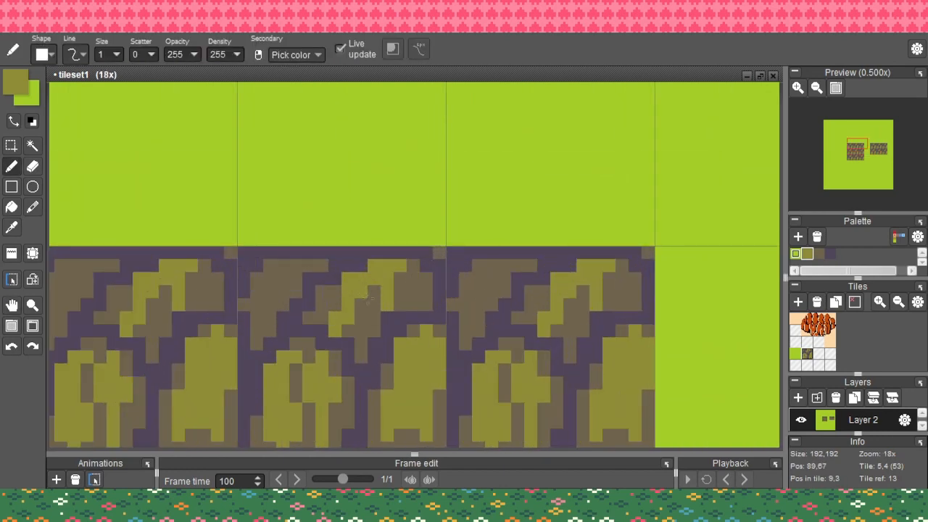
pyautogui.moveTo(393, 289); pyautogui.dragTo(408, 276)
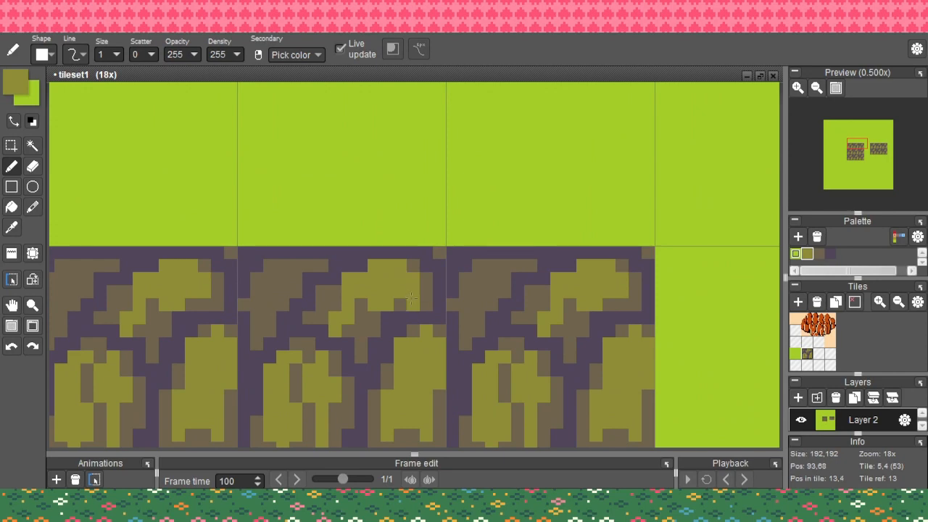
pyautogui.moveTo(360, 303)
pyautogui.mouseDown()
pyautogui.moveTo(360, 318)
pyautogui.moveTo(347, 318)
pyautogui.moveTo(385, 270)
pyautogui.mouseUp()
pyautogui.click(361, 329)
pyautogui.click(335, 305)
pyautogui.rightClick(331, 287)
pyautogui.rightClick(373, 287)
pyautogui.click(374, 279)
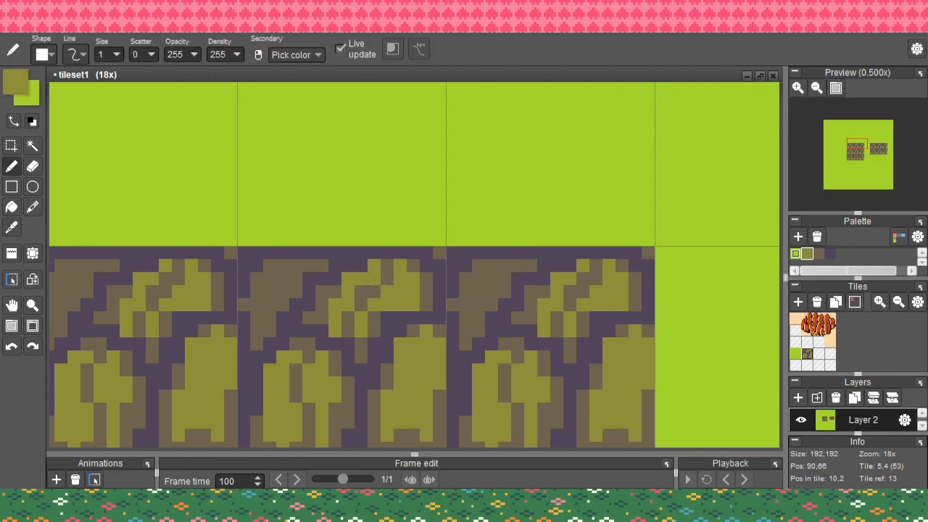
pyautogui.click(363, 291)
pyautogui.click(387, 279)
pyautogui.click(360, 304)
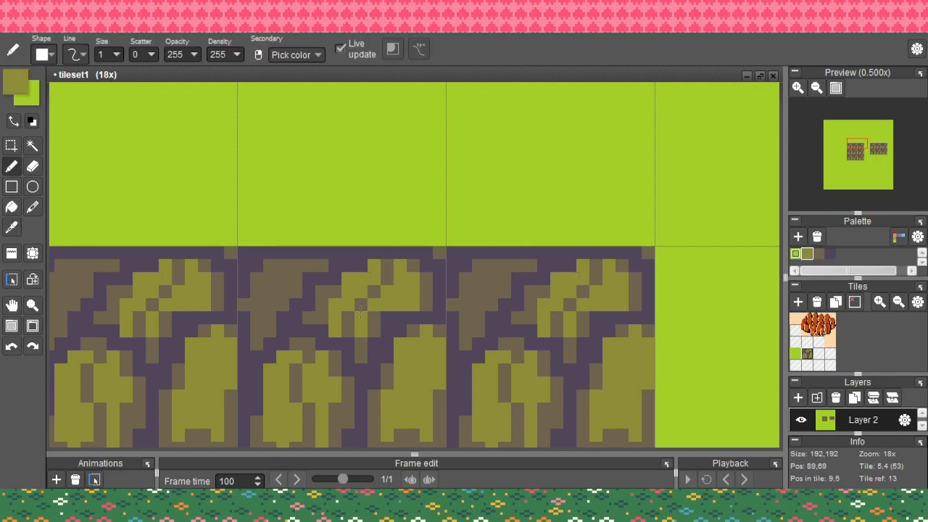
pyautogui.rightClick(394, 291)
# Paint olive highlights on the upper-left stone and add a small brown crack, picking both colours from the drawing
pyautogui.moveTo(324, 292)
pyautogui.mouseDown()
pyautogui.moveTo(295, 280)
pyautogui.moveTo(266, 292)
pyautogui.moveTo(260, 316)
pyautogui.moveTo(256, 290)
pyautogui.moveTo(243, 306)
pyautogui.moveTo(280, 280)
pyautogui.moveTo(266, 274)
pyautogui.moveTo(304, 270)
pyautogui.mouseUp()
pyautogui.press('alt')
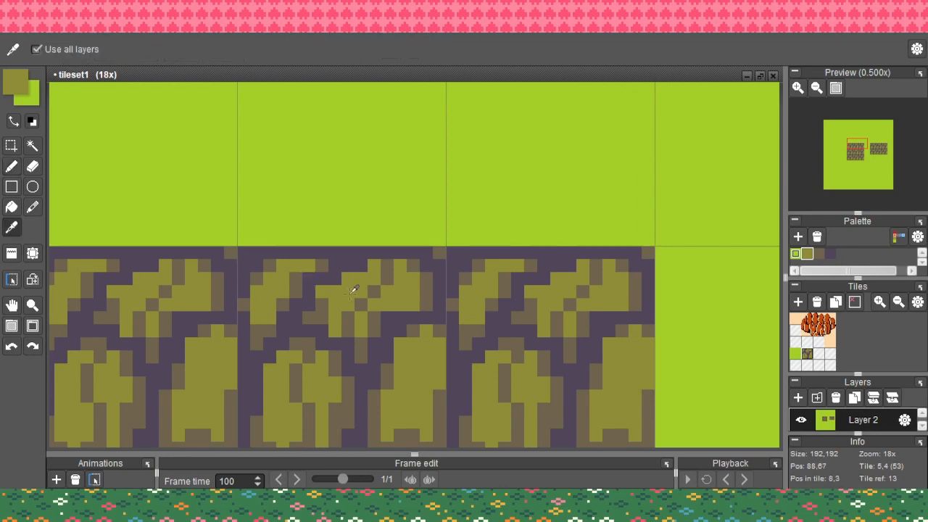
pyautogui.keyDown('alt'); pyautogui.click(362, 297); pyautogui.keyUp('alt')
pyautogui.click(269, 279)
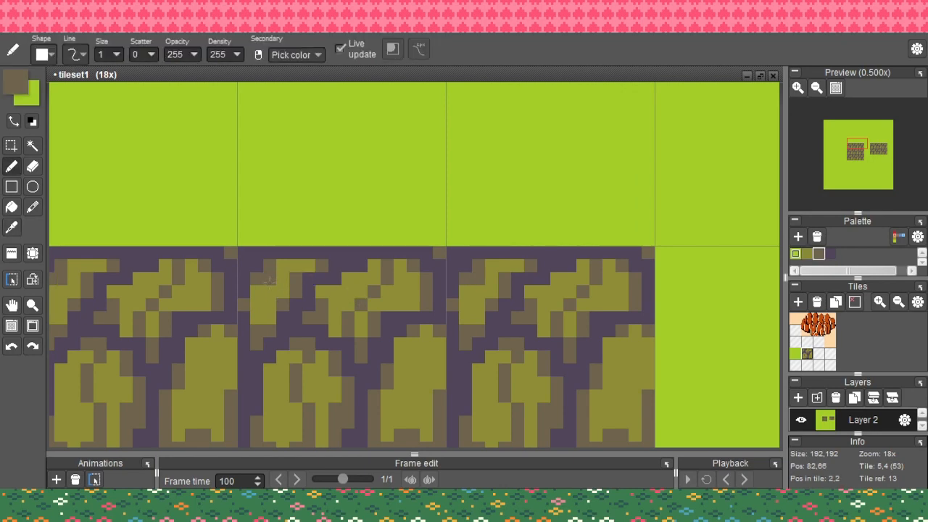
pyautogui.click(268, 290)
pyautogui.keyDown('alt'); pyautogui.click(278, 277); pyautogui.keyUp('alt')
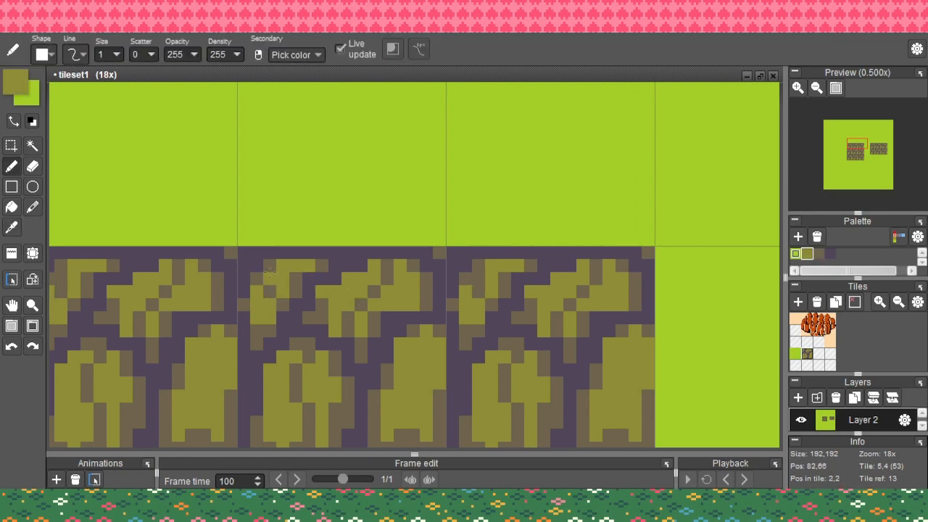
pyautogui.click(269, 274)
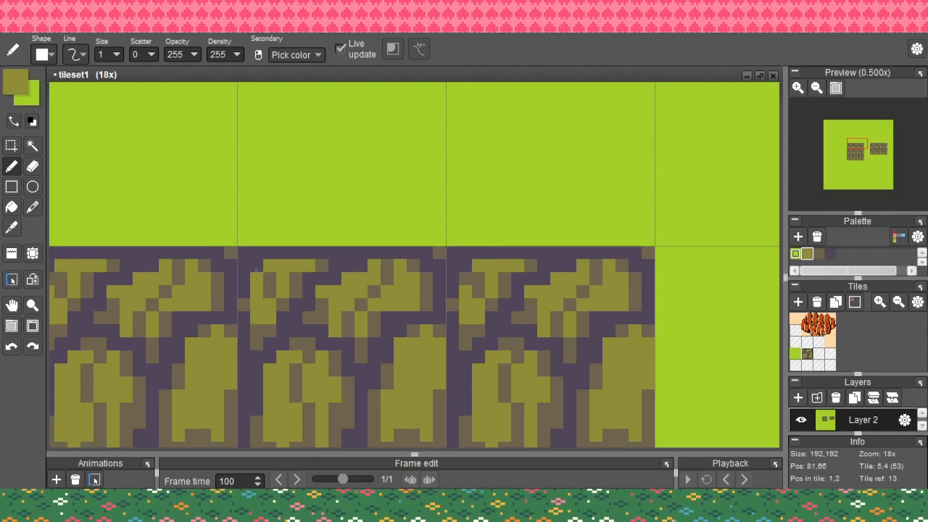
pyautogui.scroll(-7, 361, 305)
pyautogui.moveTo(466, 346); pyautogui.dragTo(452, 305)
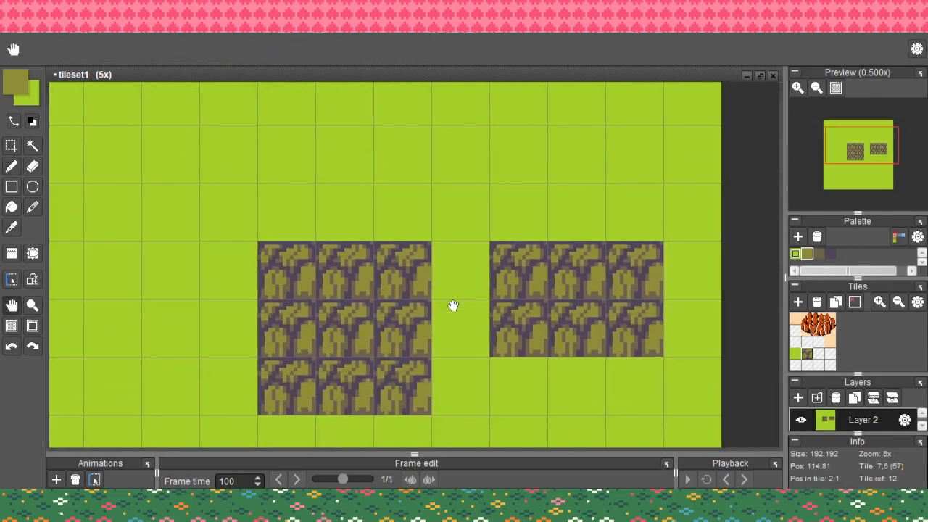
# Change the green palette swatch to the lighter green ffc8e968 and flood-fill the background with it
pyautogui.scroll(3, 453, 305)
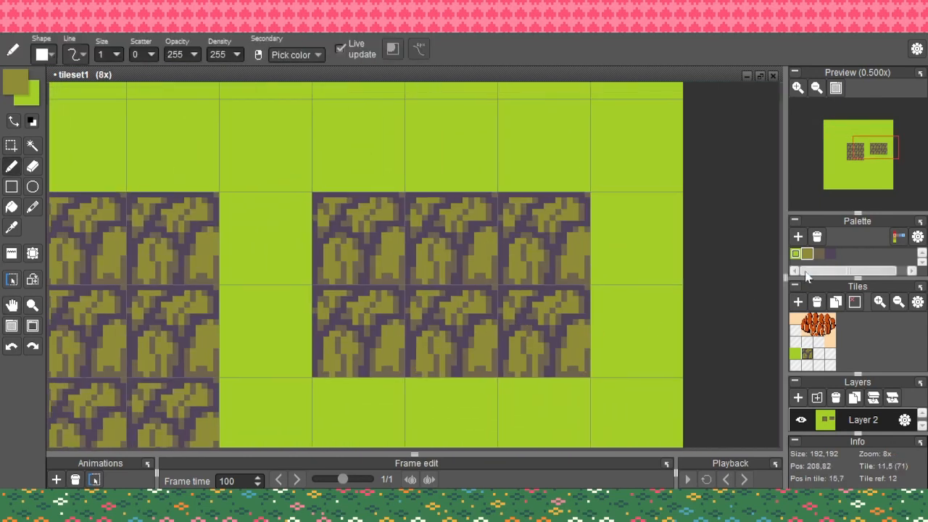
pyautogui.click(795, 254)
pyautogui.doubleClick(795, 254)
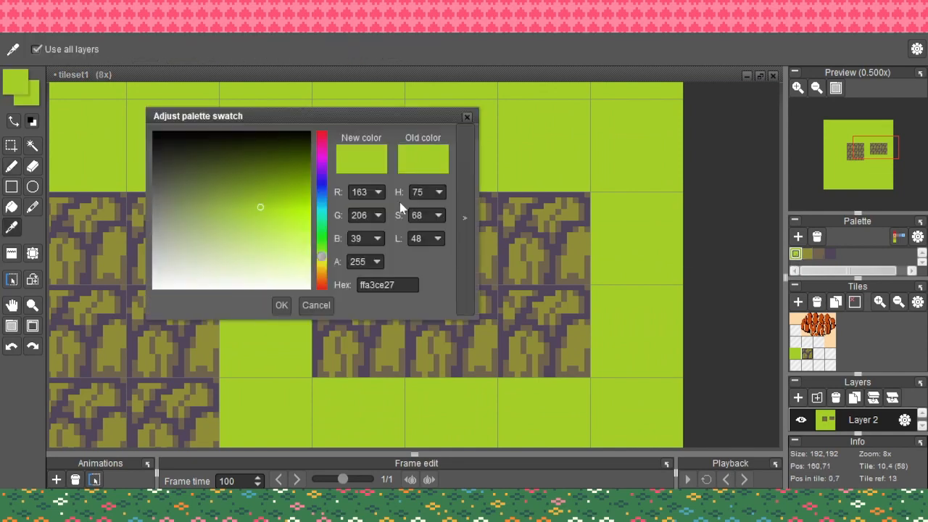
pyautogui.moveTo(259, 217); pyautogui.dragTo(271, 236)
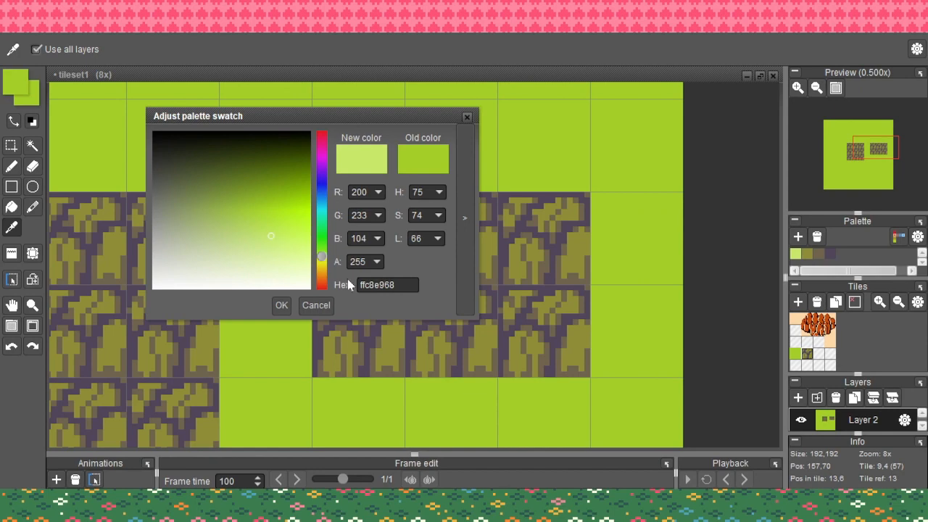
pyautogui.click(283, 305)
pyautogui.press('f')
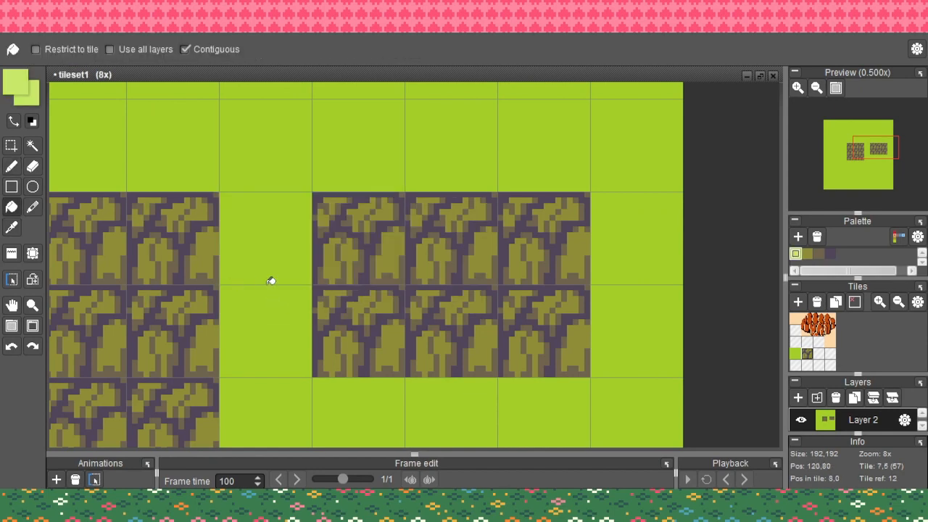
pyautogui.click(319, 216)
pyautogui.scroll(-2, 442, 253)
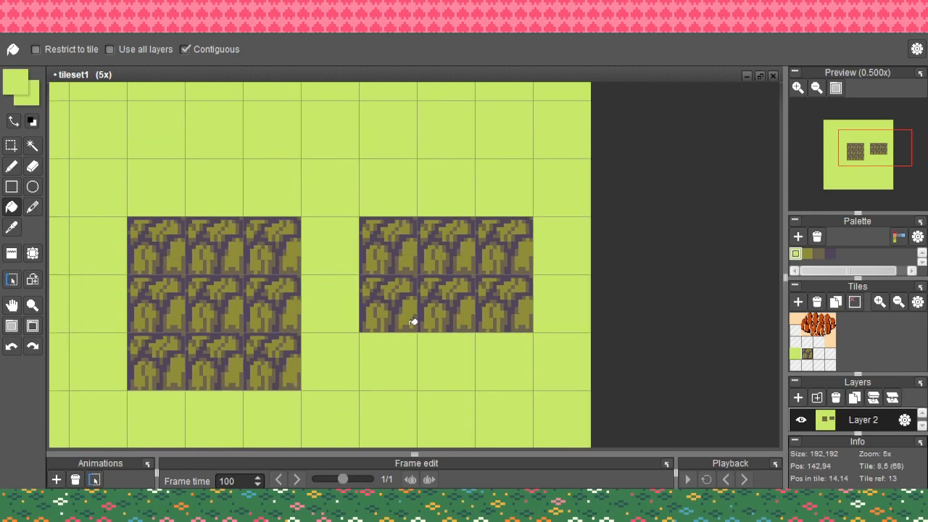
# Replace the upper-left and upper-right stones of the 3×2 block with blank tiles, shifting the stone tile one tileset slot right
pyautogui.click(814, 358)
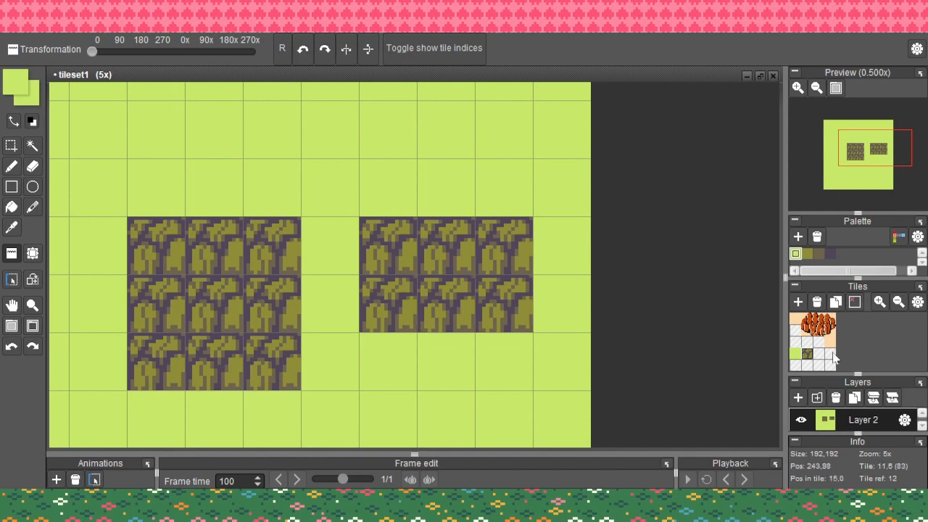
pyautogui.click(403, 248)
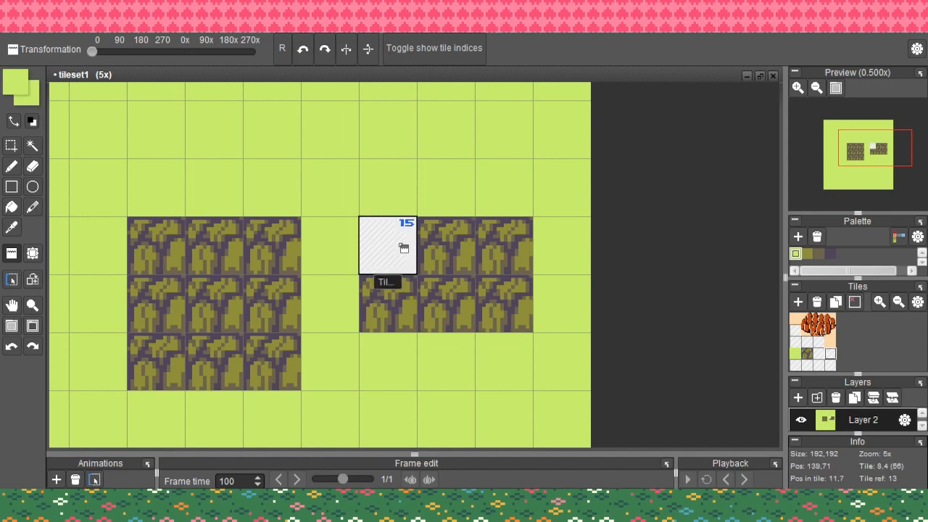
pyautogui.moveTo(810, 355); pyautogui.dragTo(817, 354)
pyautogui.click(804, 354)
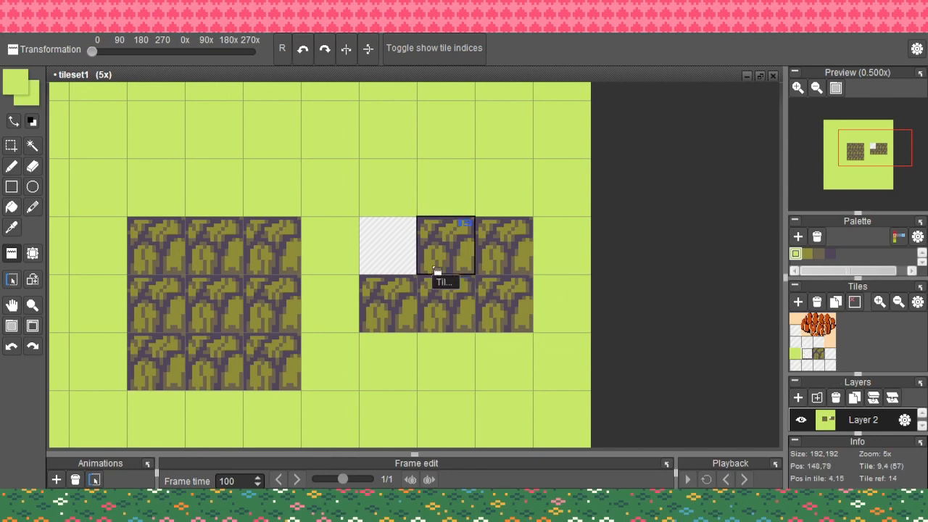
pyautogui.click(830, 354)
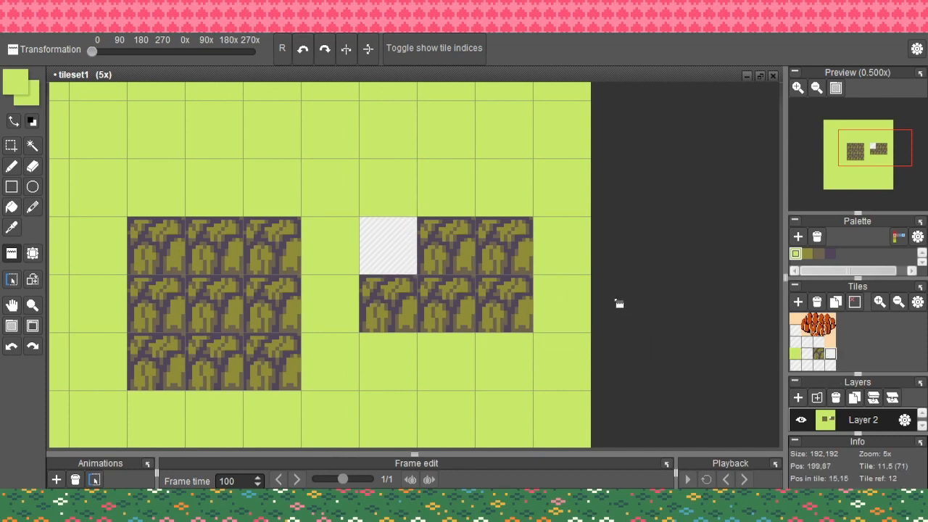
pyautogui.click(500, 246)
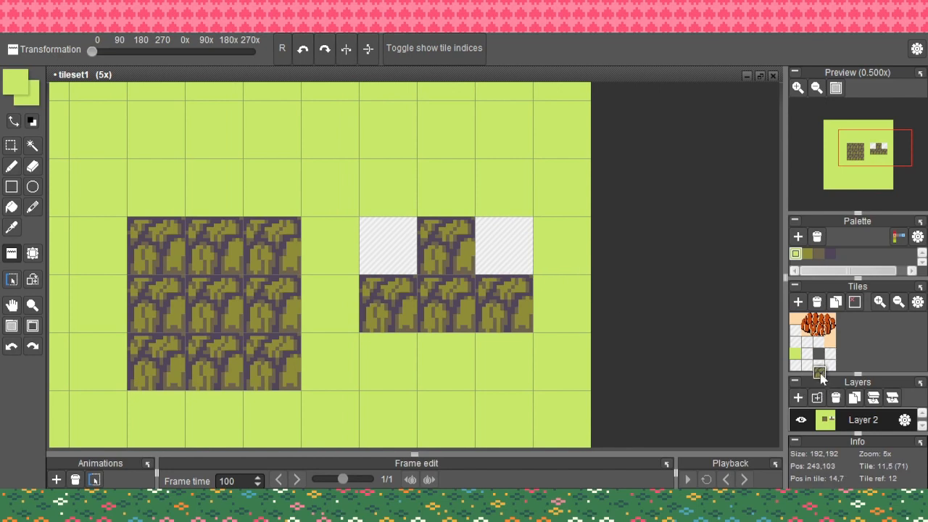
# Move the stone tile to tileset slot 18 and place blank tiles at the 3×2 block's upper-middle, lower-left and lower-right cells
pyautogui.click(444, 265)
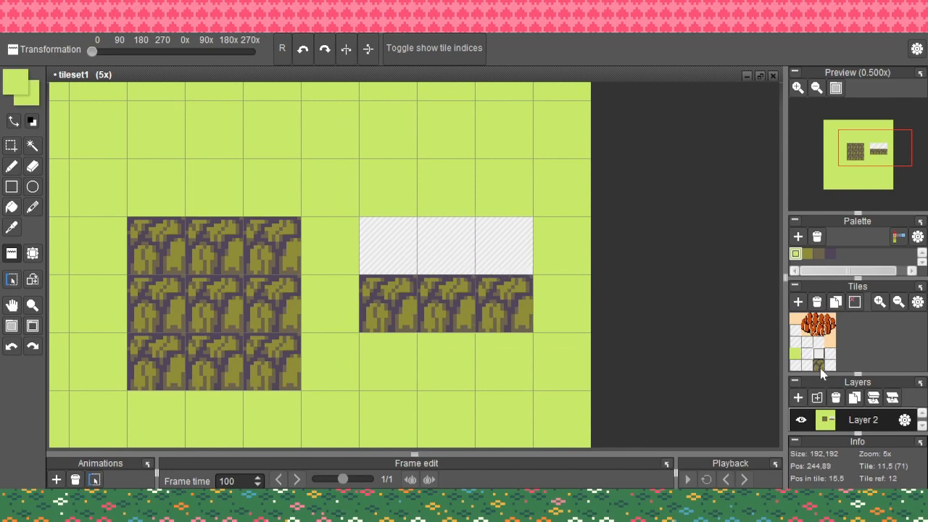
pyautogui.click(392, 311)
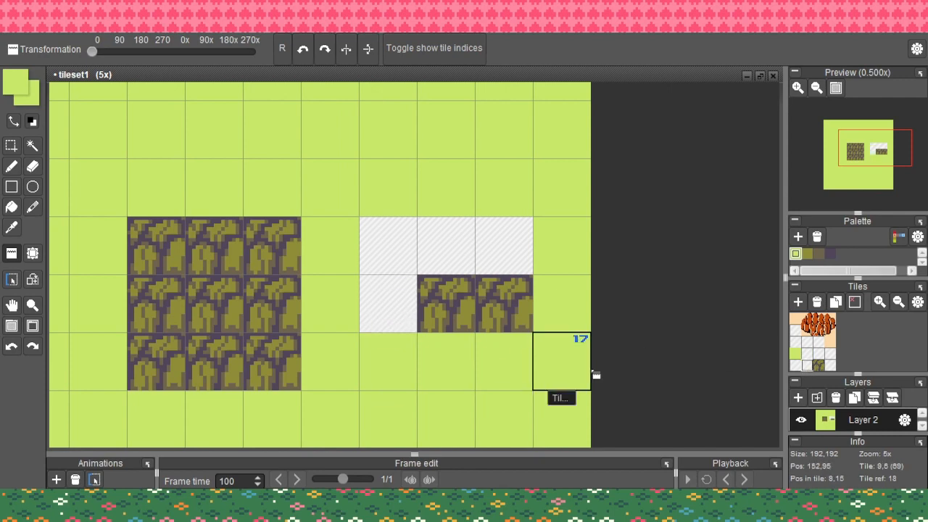
pyautogui.click(830, 366)
pyautogui.click(518, 320)
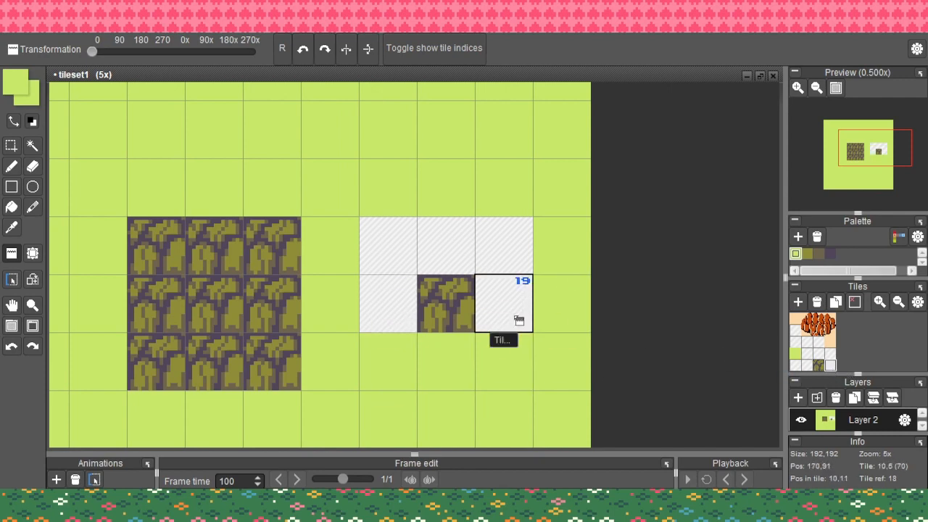
# Pick the dark purple from the stone tile and outline two rounded stones in the block's upper-middle blank tile with the pen
pyautogui.press('b')
pyautogui.scroll(5, 458, 285)
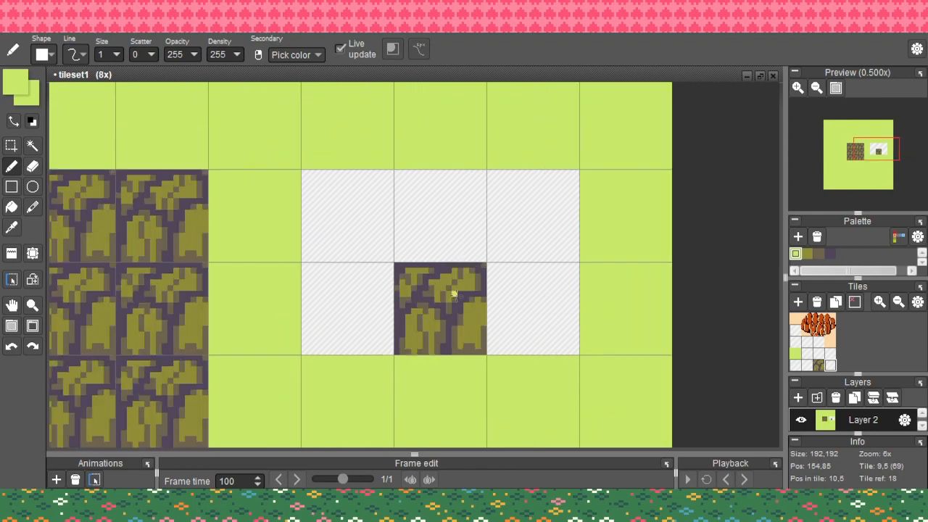
pyautogui.press('i')
pyautogui.click(441, 276)
pyautogui.press('b')
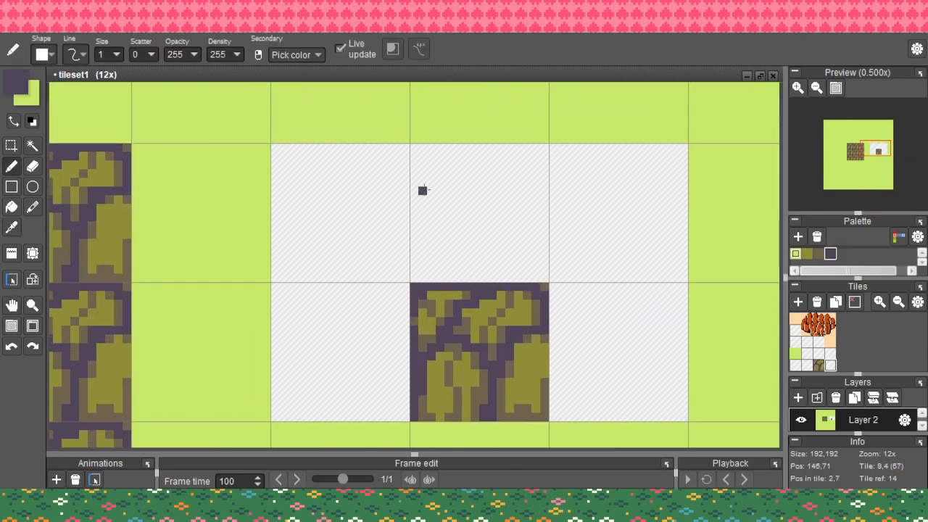
pyautogui.moveTo(411, 207)
pyautogui.mouseDown()
pyautogui.moveTo(433, 163)
pyautogui.moveTo(455, 152)
pyautogui.moveTo(492, 167)
pyautogui.moveTo(499, 275)
pyautogui.mouseUp()
pyautogui.moveTo(499, 232)
pyautogui.mouseDown()
pyautogui.moveTo(508, 190)
pyautogui.moveTo(526, 168)
pyautogui.moveTo(544, 166)
pyautogui.moveTo(552, 261)
pyautogui.mouseUp()
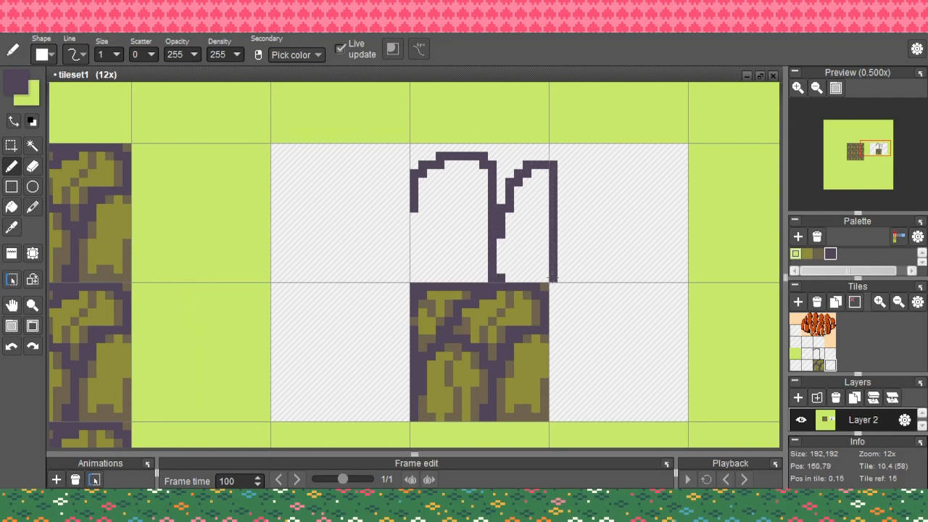
pyautogui.moveTo(412, 215); pyautogui.dragTo(414, 248)
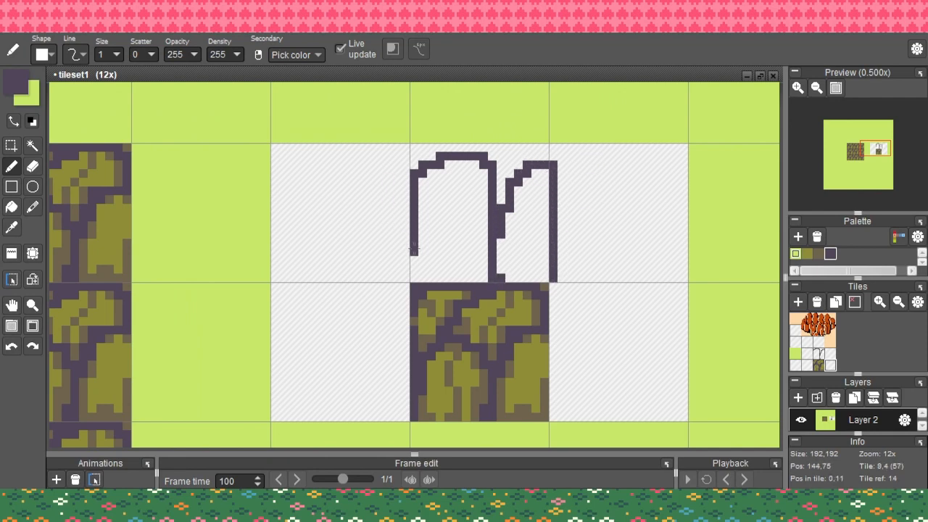
# Outline the stones of the upper-left blank tile in dark purple and thicken the diagonal gap between them
pyautogui.moveTo(406, 190)
pyautogui.mouseDown()
pyautogui.moveTo(343, 163)
pyautogui.moveTo(337, 231)
pyautogui.moveTo(349, 274)
pyautogui.moveTo(322, 222)
pyautogui.moveTo(284, 231)
pyautogui.moveTo(280, 278)
pyautogui.mouseUp()
pyautogui.moveTo(308, 187); pyautogui.dragTo(287, 214)
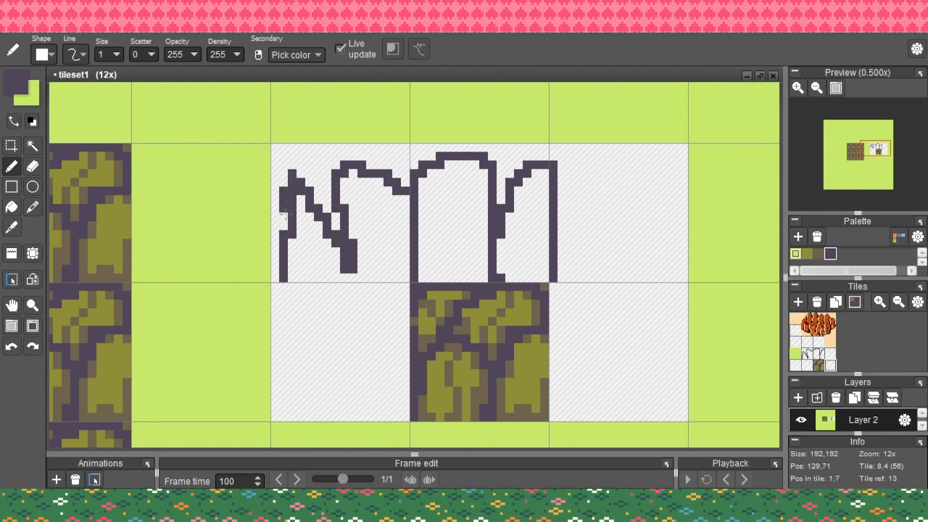
pyautogui.moveTo(290, 178)
pyautogui.mouseDown()
pyautogui.moveTo(330, 191)
pyautogui.moveTo(338, 234)
pyautogui.mouseUp()
pyautogui.press('alt')
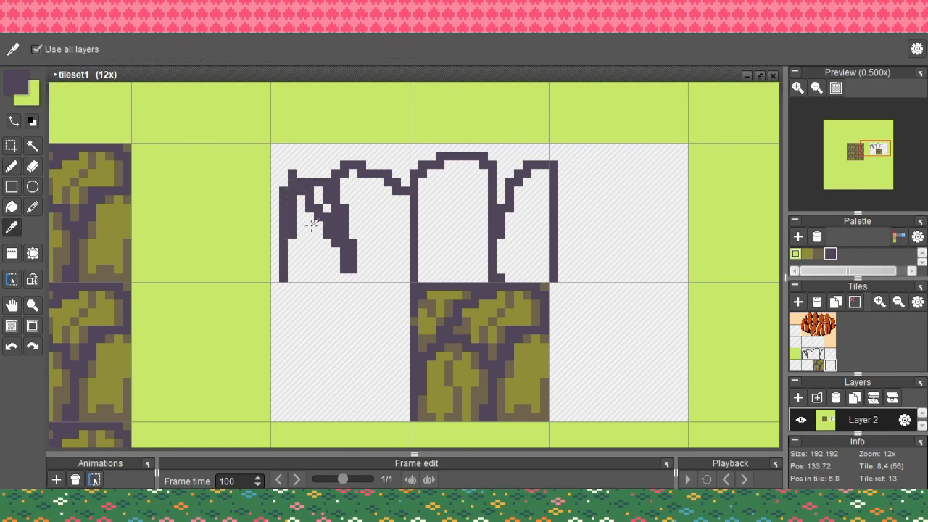
pyautogui.rightClick(345, 254)
pyautogui.moveTo(360, 269); pyautogui.dragTo(362, 279)
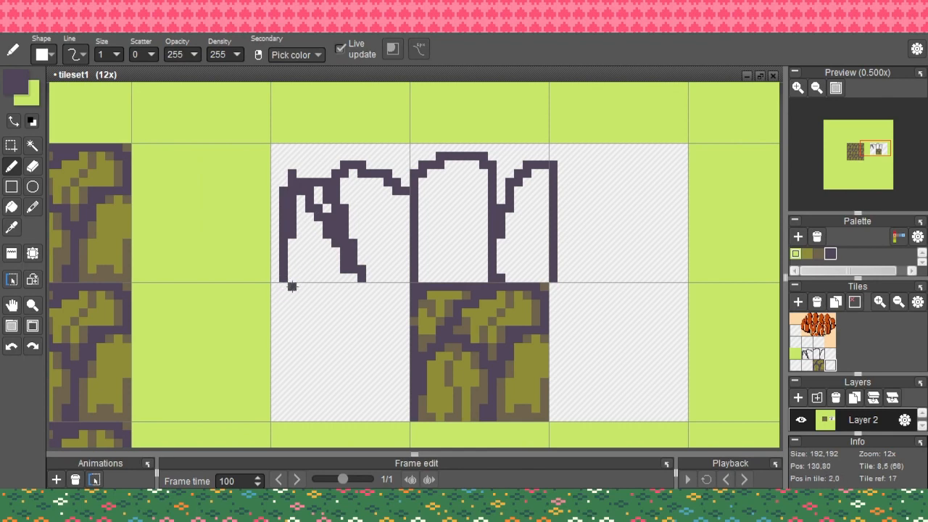
# Outline two rounded stones in the lower-left blank tile in dark purple and fill a dark wedge at their lower right
pyautogui.moveTo(283, 312)
pyautogui.mouseDown()
pyautogui.moveTo(314, 284)
pyautogui.moveTo(339, 287)
pyautogui.moveTo(348, 364)
pyautogui.mouseUp()
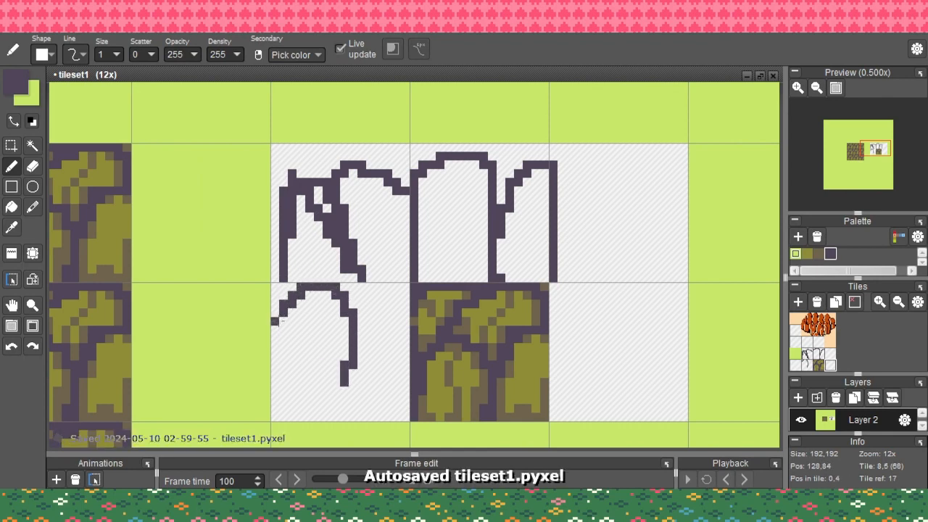
pyautogui.moveTo(283, 317)
pyautogui.mouseDown()
pyautogui.moveTo(296, 401)
pyautogui.moveTo(340, 393)
pyautogui.moveTo(368, 408)
pyautogui.moveTo(407, 362)
pyautogui.mouseUp()
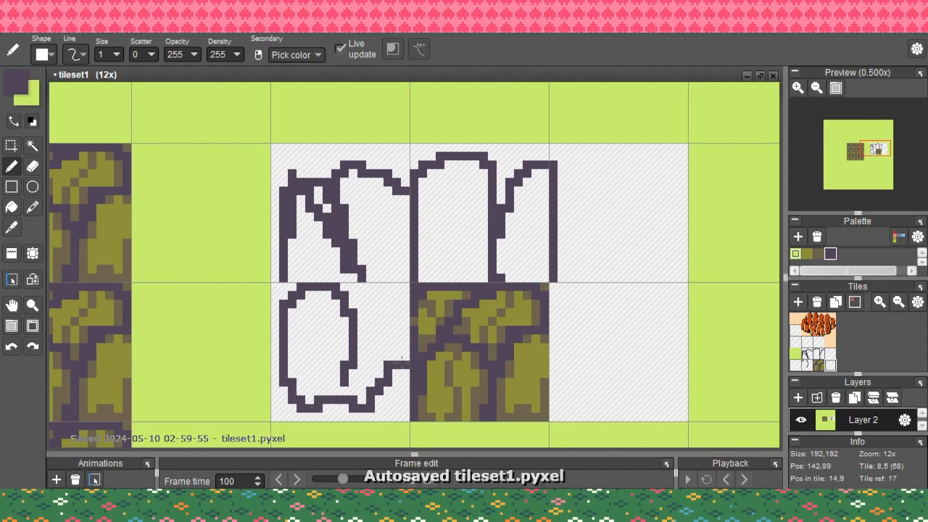
pyautogui.moveTo(361, 295); pyautogui.dragTo(407, 294)
pyautogui.hotkey('ctrl', 'z')
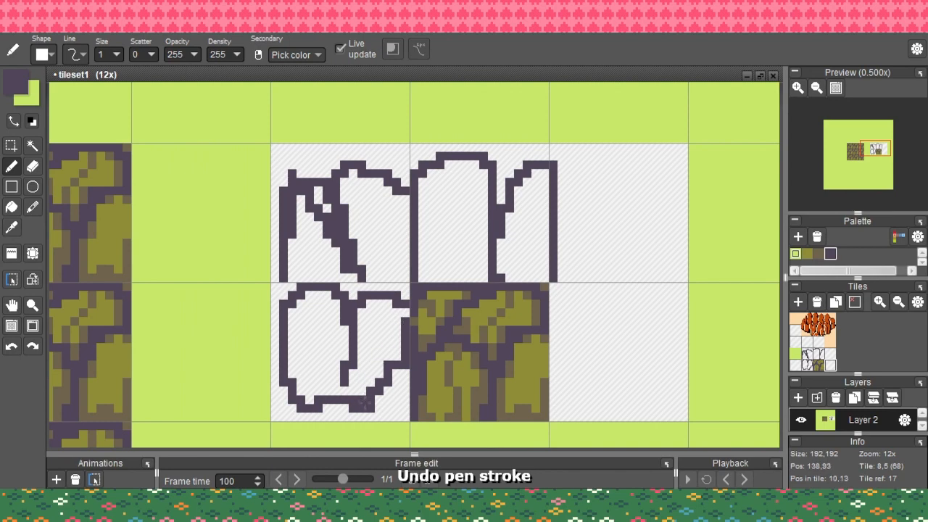
pyautogui.moveTo(364, 403)
pyautogui.mouseDown()
pyautogui.moveTo(395, 403)
pyautogui.moveTo(395, 370)
pyautogui.moveTo(389, 393)
pyautogui.mouseUp()
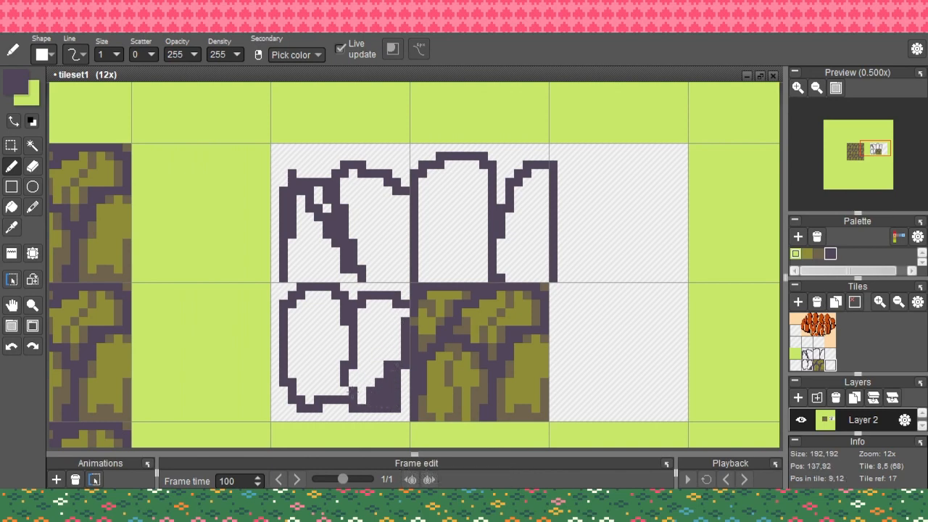
# Outline two pointed stones in the upper-right blank tile and add a dark wedge at the base between them
pyautogui.moveTo(425, 338); pyautogui.dragTo(287, 298)
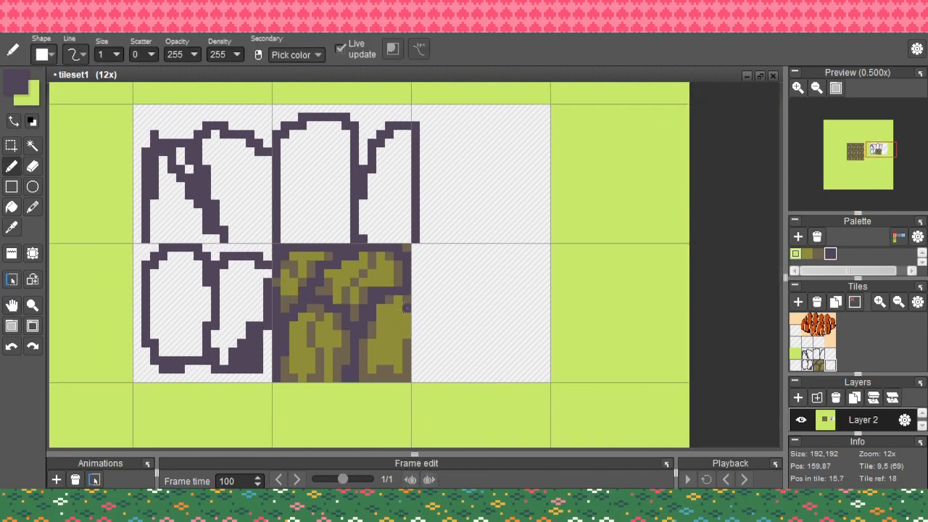
pyautogui.moveTo(422, 173)
pyautogui.mouseDown()
pyautogui.moveTo(453, 137)
pyautogui.moveTo(481, 149)
pyautogui.moveTo(495, 186)
pyautogui.moveTo(520, 143)
pyautogui.moveTo(545, 167)
pyautogui.moveTo(545, 219)
pyautogui.mouseUp()
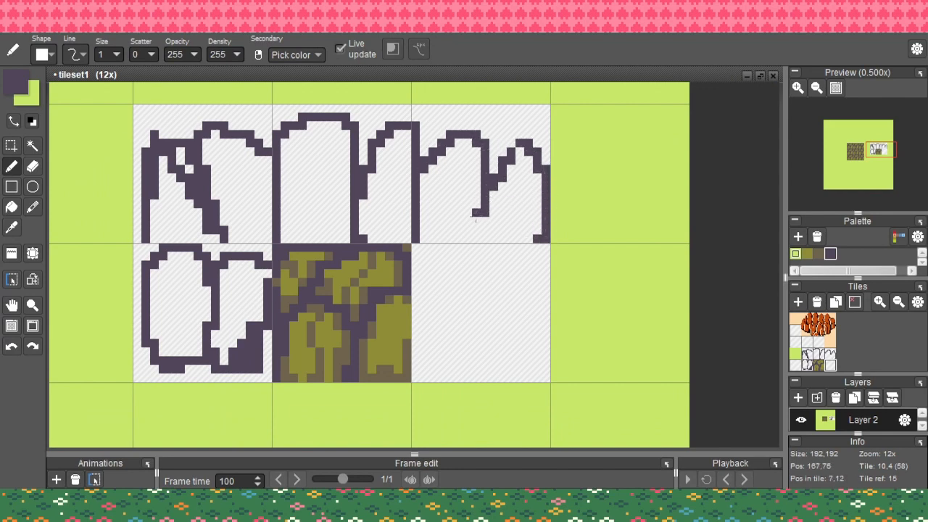
pyautogui.moveTo(475, 219); pyautogui.dragTo(463, 237)
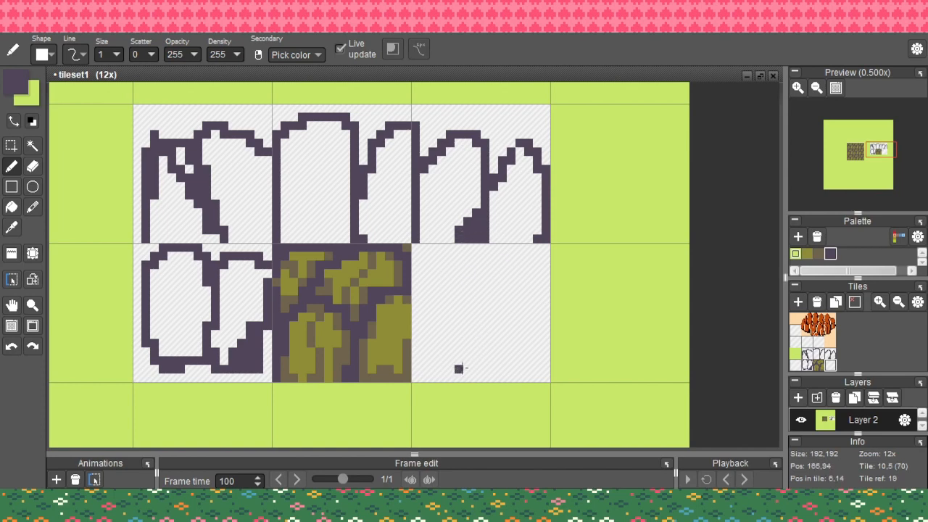
# Outline a narrow and a wide stone in the lower-right blank tile with a jagged outer edge
pyautogui.moveTo(458, 368)
pyautogui.mouseDown()
pyautogui.moveTo(503, 356)
pyautogui.moveTo(502, 316)
pyautogui.mouseUp()
pyautogui.moveTo(519, 270)
pyautogui.mouseDown()
pyautogui.moveTo(493, 249)
pyautogui.moveTo(477, 265)
pyautogui.moveTo(540, 229)
pyautogui.moveTo(451, 263)
pyautogui.moveTo(445, 277)
pyautogui.moveTo(415, 260)
pyautogui.mouseUp()
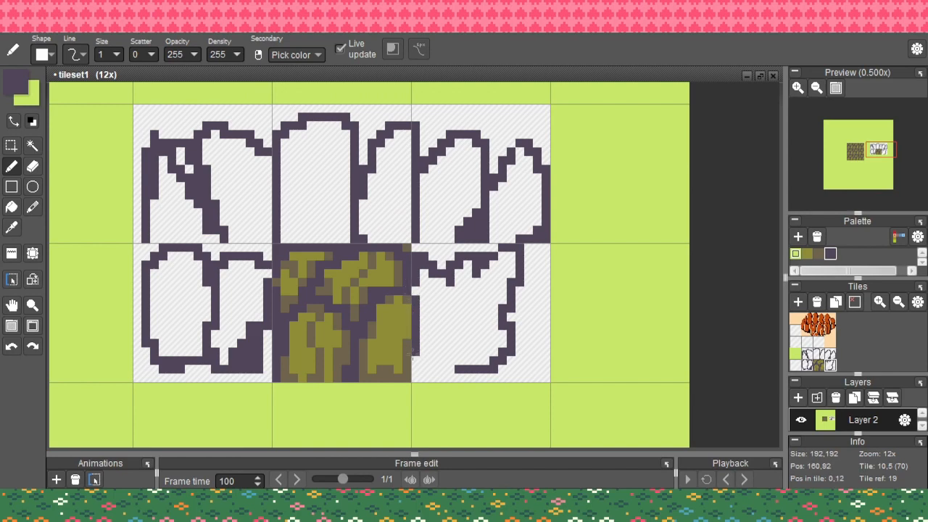
pyautogui.moveTo(412, 369); pyautogui.dragTo(454, 368)
pyautogui.moveTo(450, 288)
pyautogui.mouseDown()
pyautogui.moveTo(460, 325)
pyautogui.moveTo(444, 360)
pyautogui.mouseUp()
pyautogui.moveTo(463, 314)
pyautogui.mouseDown()
pyautogui.moveTo(475, 281)
pyautogui.moveTo(458, 266)
pyautogui.moveTo(466, 256)
pyautogui.moveTo(480, 273)
pyautogui.moveTo(468, 324)
pyautogui.mouseUp()
# Erase uneven outline pixels in the lower-right tile and draw a straight dark purple line along its top edge
pyautogui.scroll(1, 467, 259)
pyautogui.press('e')
pyautogui.click(468, 344)
pyautogui.click(493, 266)
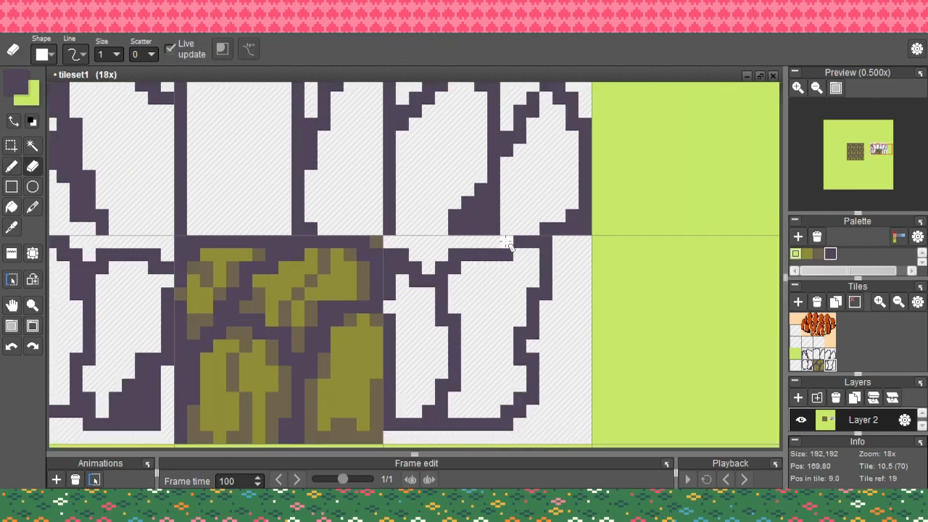
pyautogui.moveTo(507, 242)
pyautogui.mouseDown()
pyautogui.moveTo(542, 240)
pyautogui.moveTo(442, 253)
pyautogui.mouseUp()
pyautogui.press('b')
pyautogui.moveTo(389, 241); pyautogui.dragTo(493, 241)
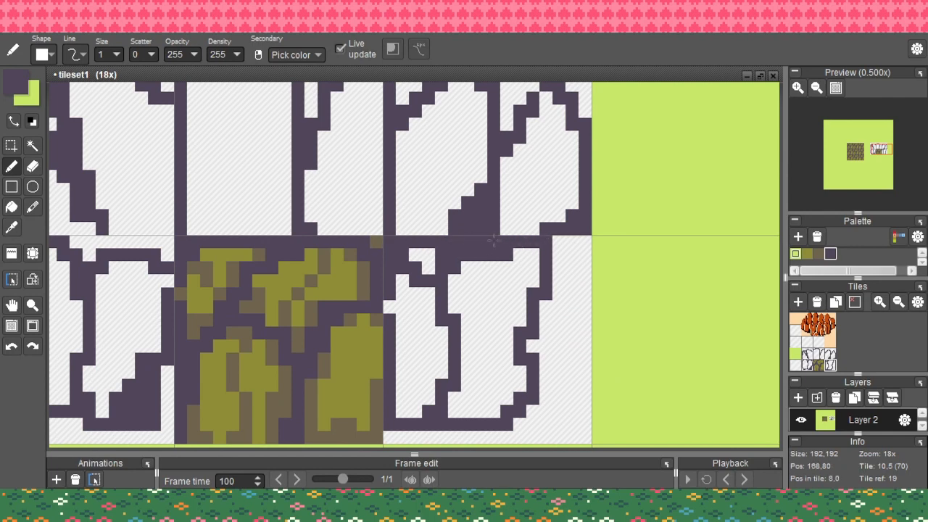
# Erase excess outline at the top of the lower-right tile's narrow stone and trim the dark wedge in the upper-right tile
pyautogui.press('e')
pyautogui.moveTo(434, 263)
pyautogui.mouseDown()
pyautogui.moveTo(428, 290)
pyautogui.moveTo(417, 269)
pyautogui.moveTo(401, 265)
pyautogui.moveTo(512, 257)
pyautogui.moveTo(456, 265)
pyautogui.moveTo(454, 254)
pyautogui.mouseUp()
pyautogui.press('b')
pyautogui.press('e')
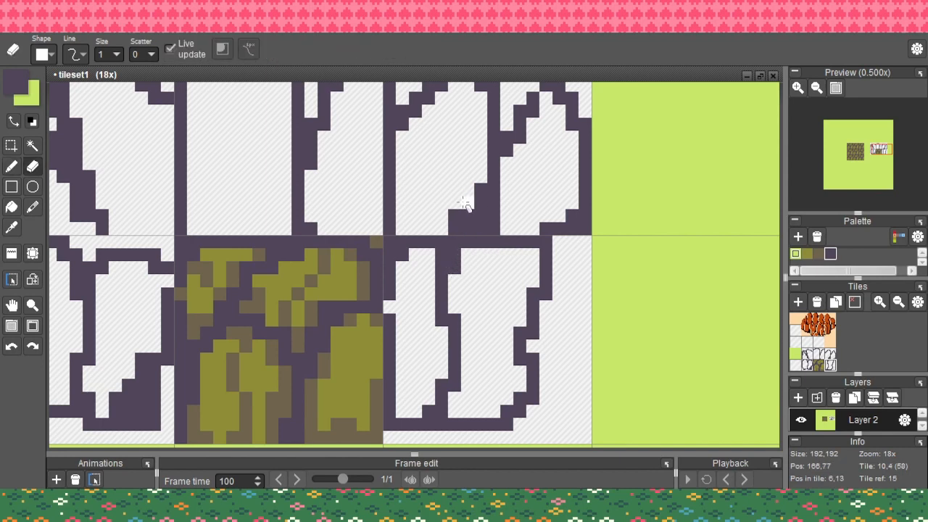
pyautogui.moveTo(466, 202)
pyautogui.mouseDown()
pyautogui.moveTo(461, 214)
pyautogui.moveTo(456, 207)
pyautogui.moveTo(478, 196)
pyautogui.moveTo(471, 245)
pyautogui.mouseUp()
# Try to flood-fill the upper-left tile's stones with olive picked from the stone pattern, and undo the fill
pyautogui.press('b')
pyautogui.scroll(-3, 500, 256)
pyautogui.press('space')
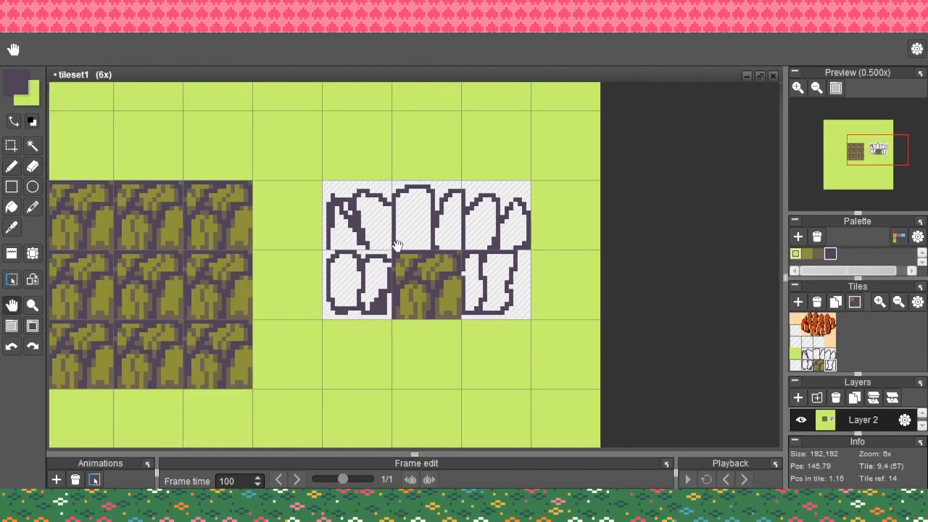
pyautogui.moveTo(395, 242); pyautogui.dragTo(434, 251)
pyautogui.keyDown('alt'); pyautogui.click(284, 291); pyautogui.keyUp('alt')
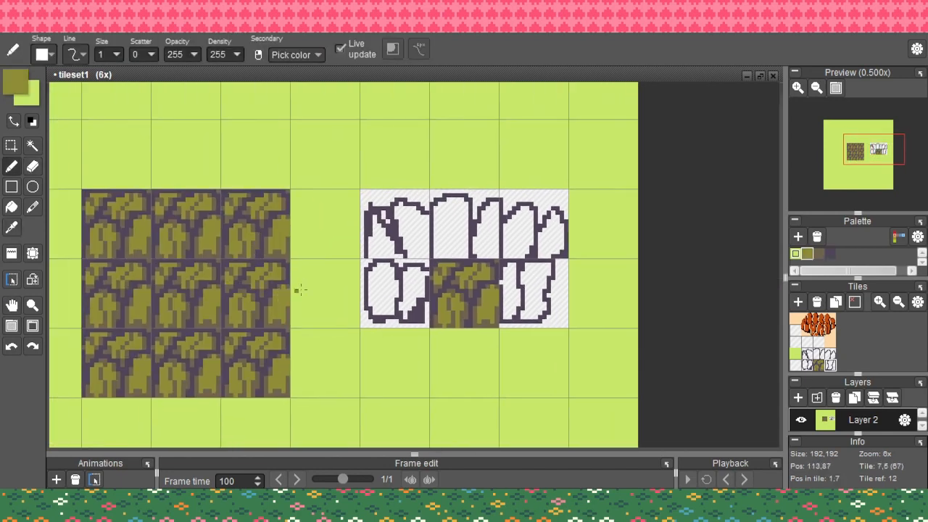
pyautogui.scroll(1, 419, 243)
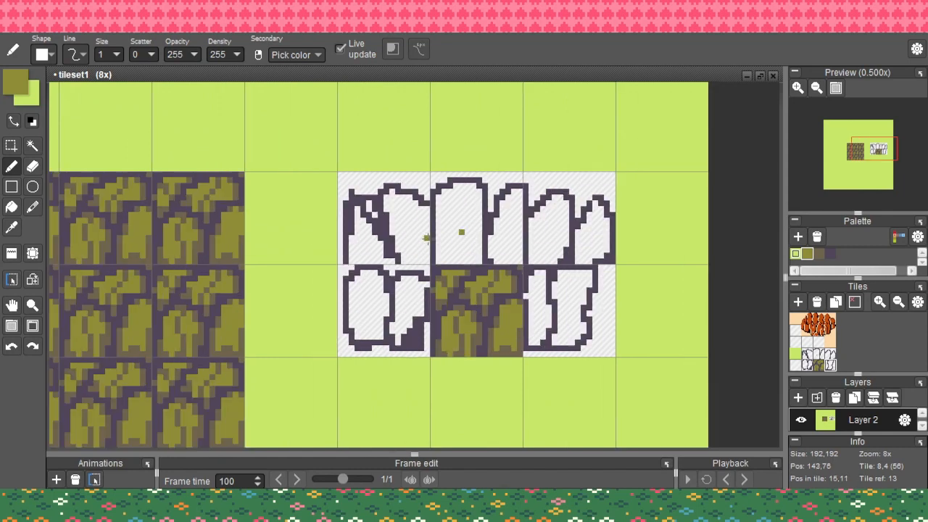
pyautogui.press('f')
pyautogui.click(422, 233)
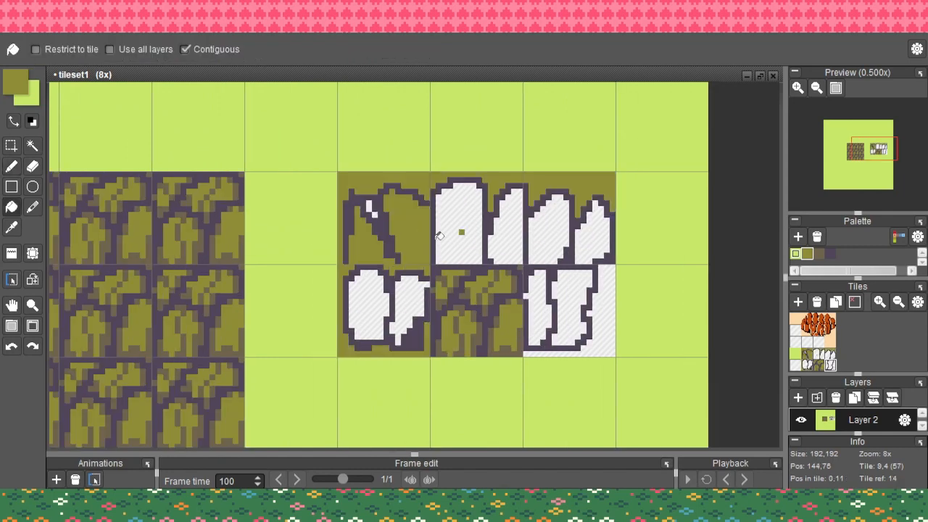
pyautogui.hotkey('ctrl', 'z')
# Close the gaps in the outlines between the upper-left and lower-left tiles with dark purple picked from the drawing
pyautogui.press('b')
pyautogui.scroll(3, 373, 253)
pyautogui.keyDown('alt'); pyautogui.click(381, 279); pyautogui.keyUp('alt')
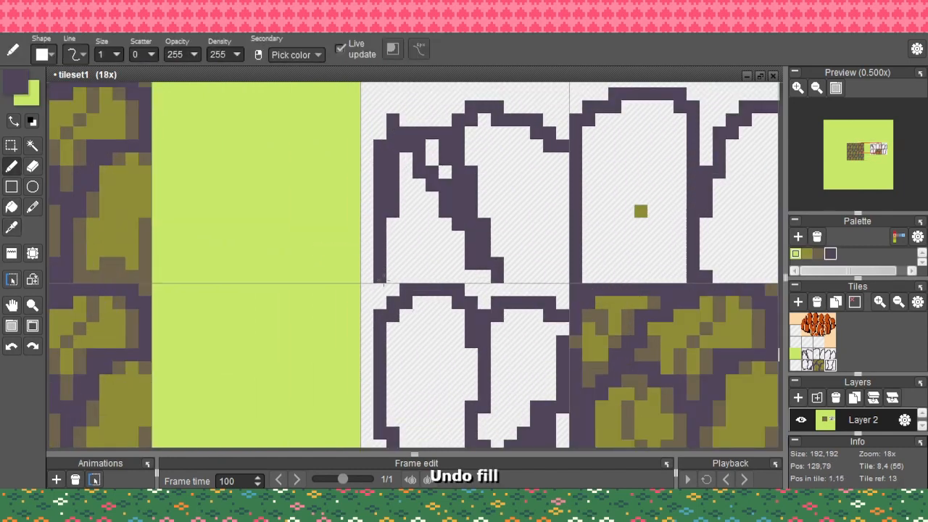
pyautogui.moveTo(470, 278)
pyautogui.mouseDown()
pyautogui.moveTo(479, 289)
pyautogui.moveTo(498, 274)
pyautogui.moveTo(556, 271)
pyautogui.mouseUp()
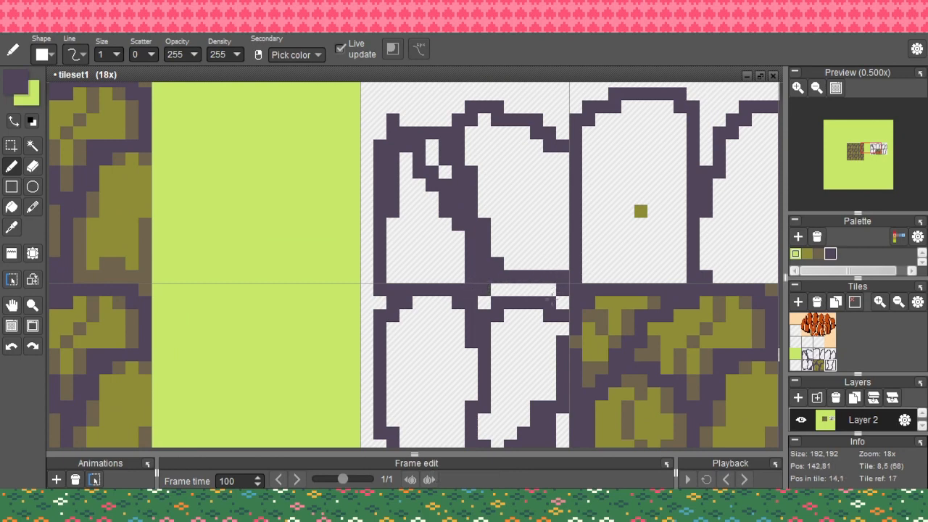
pyautogui.moveTo(500, 301)
pyautogui.mouseDown()
pyautogui.moveTo(564, 293)
pyautogui.moveTo(561, 302)
pyautogui.moveTo(487, 297)
pyautogui.moveTo(577, 287)
pyautogui.moveTo(473, 282)
pyautogui.mouseUp()
pyautogui.click(484, 301)
# Pick the olive from the stone tile and flood-fill the outlined stones in the upper-left and lower-left tiles
pyautogui.scroll(-1, 493, 294)
pyautogui.press('f')
pyautogui.press('i')
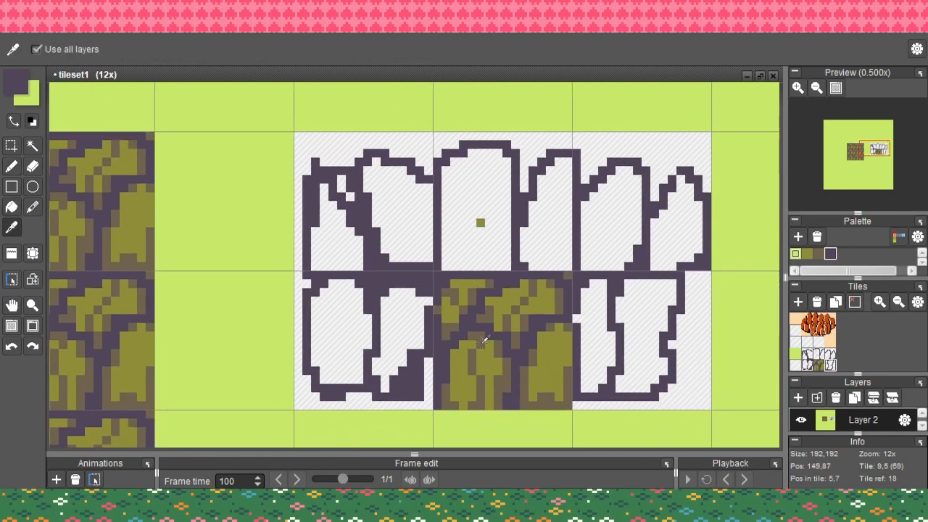
pyautogui.click(464, 358)
pyautogui.press('f')
pyautogui.click(408, 311)
pyautogui.click(407, 246)
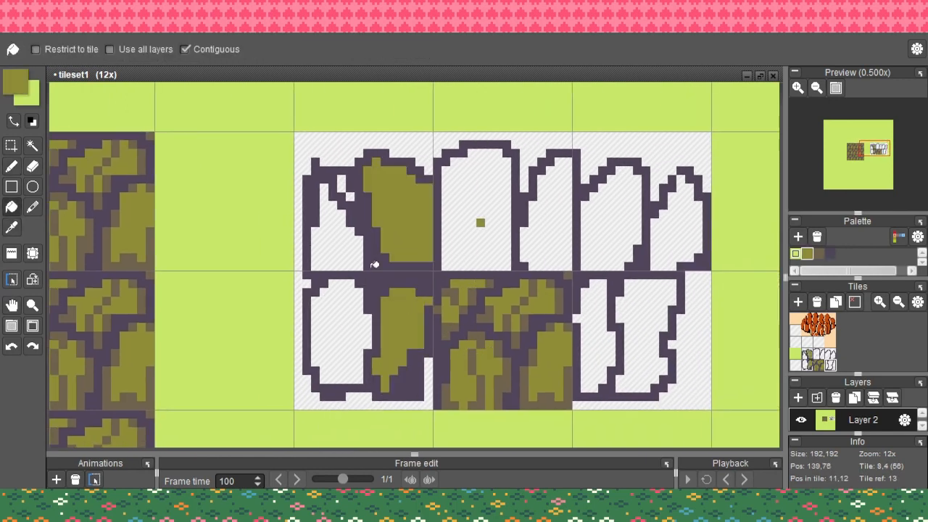
pyautogui.click(353, 308)
pyautogui.click(341, 225)
pyautogui.click(342, 182)
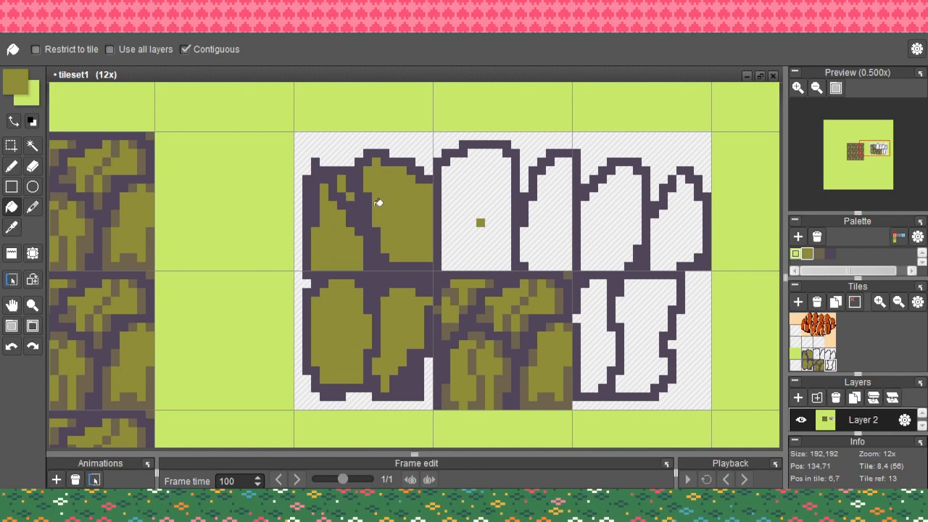
# Flood-fill the outlined stones in the upper-middle, upper-right and lower-right tiles with olive
pyautogui.click(474, 214)
pyautogui.click(551, 218)
pyautogui.click(602, 213)
pyautogui.click(667, 219)
pyautogui.click(645, 310)
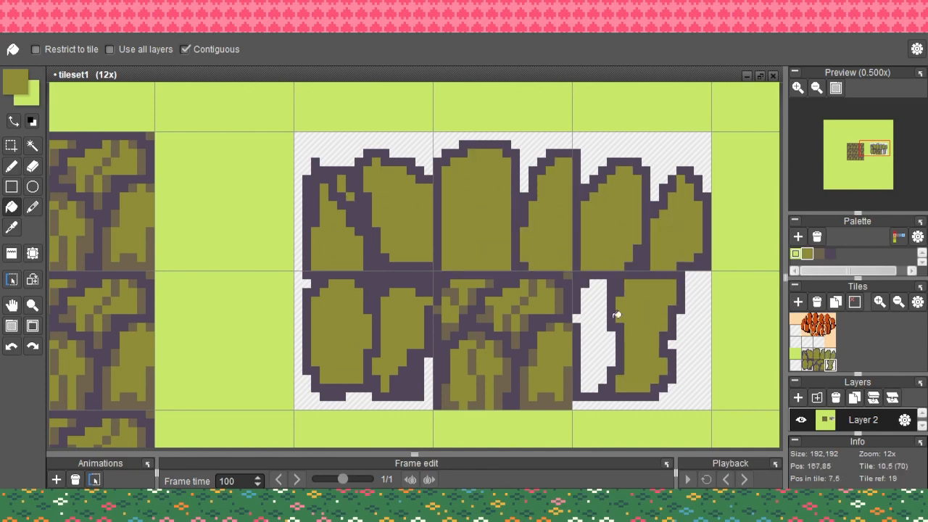
pyautogui.click(613, 342)
# Enlarge the preview to 1x and flood-fill the blank areas around the edge stones with the light green background colour
pyautogui.scroll(1, 898, 153)
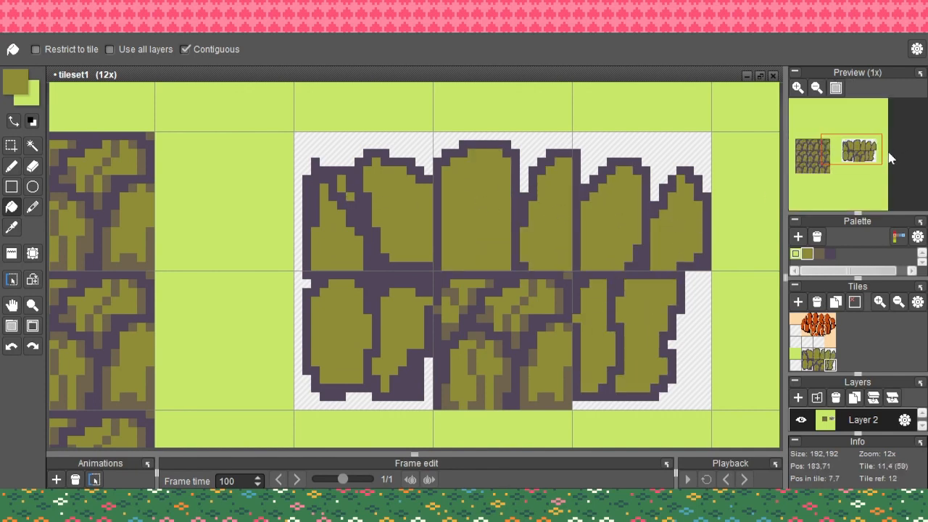
pyautogui.keyDown('alt'); pyautogui.click(606, 108); pyautogui.keyUp('alt')
pyautogui.click(653, 168)
pyautogui.click(700, 312)
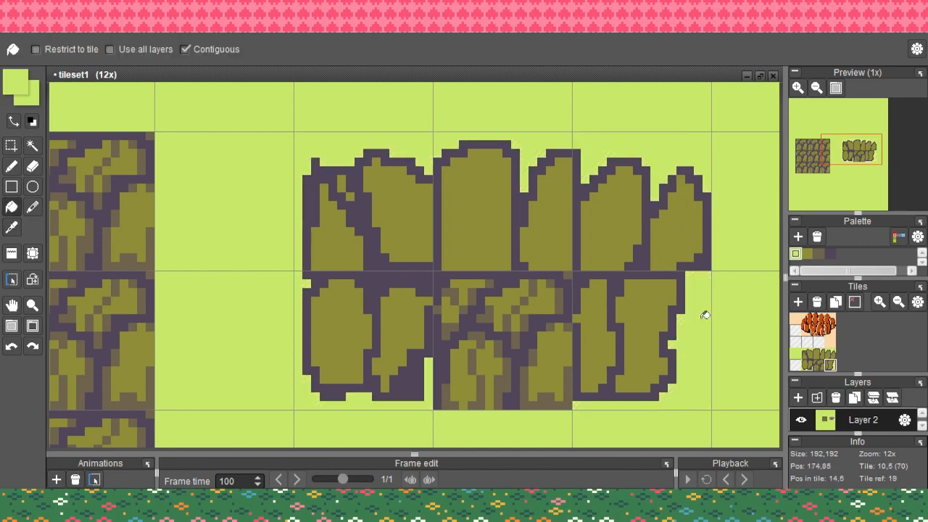
# Redraw the divider between the two stones in the upper-middle tile as a diagonal, using dark purple and olive picked from the drawing
pyautogui.press('b')
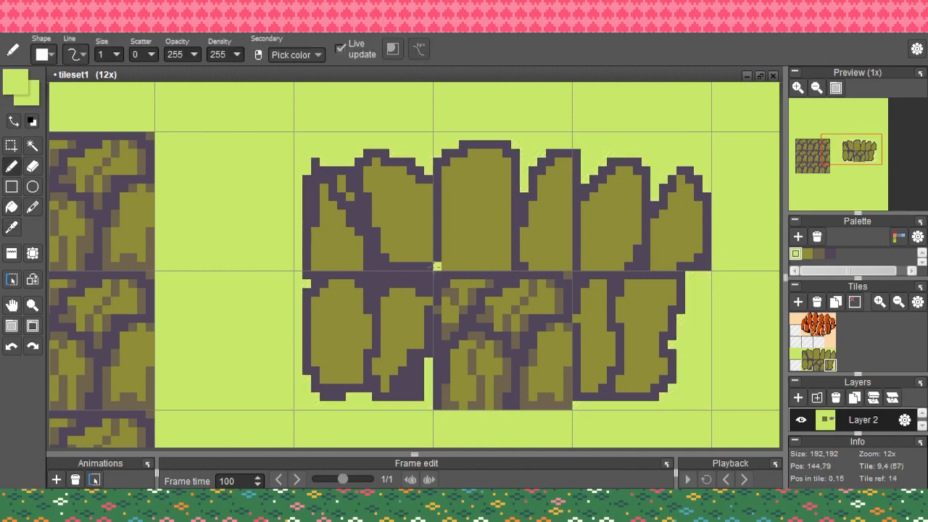
pyautogui.scroll(3, 500, 210)
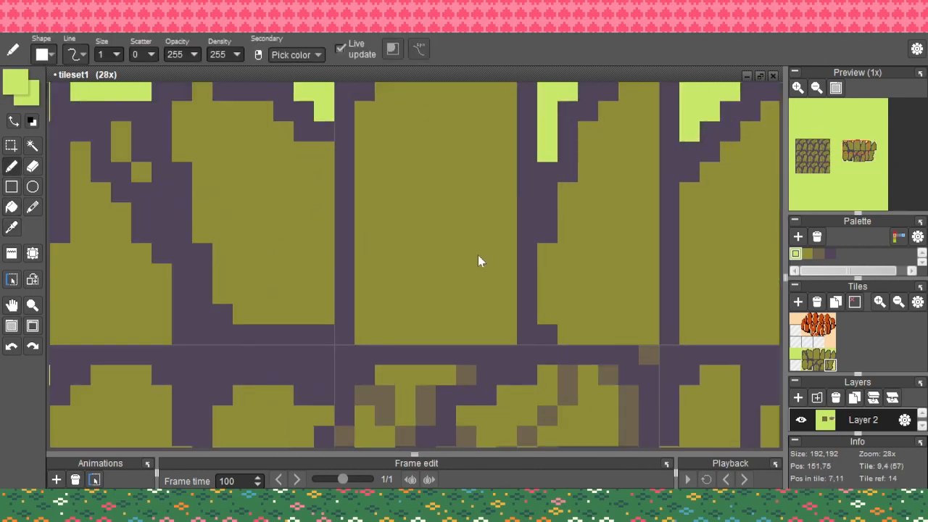
pyautogui.keyDown('alt'); pyautogui.click(551, 204); pyautogui.keyUp('alt')
pyautogui.click(527, 213)
pyautogui.scroll(-2, 536, 218)
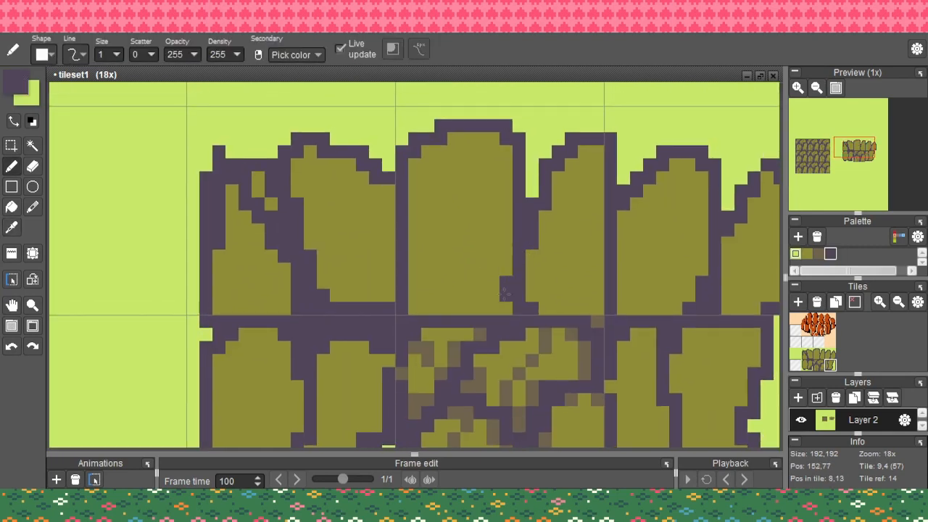
pyautogui.keyDown('alt'); pyautogui.click(532, 276); pyautogui.keyUp('alt')
pyautogui.moveTo(520, 295); pyautogui.dragTo(520, 269)
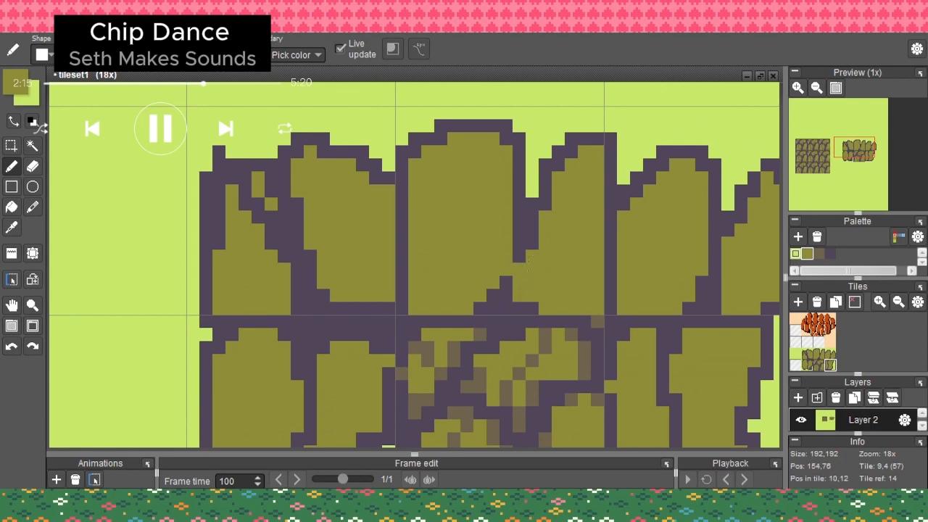
pyautogui.keyDown('alt'); pyautogui.click(529, 205); pyautogui.keyUp('alt')
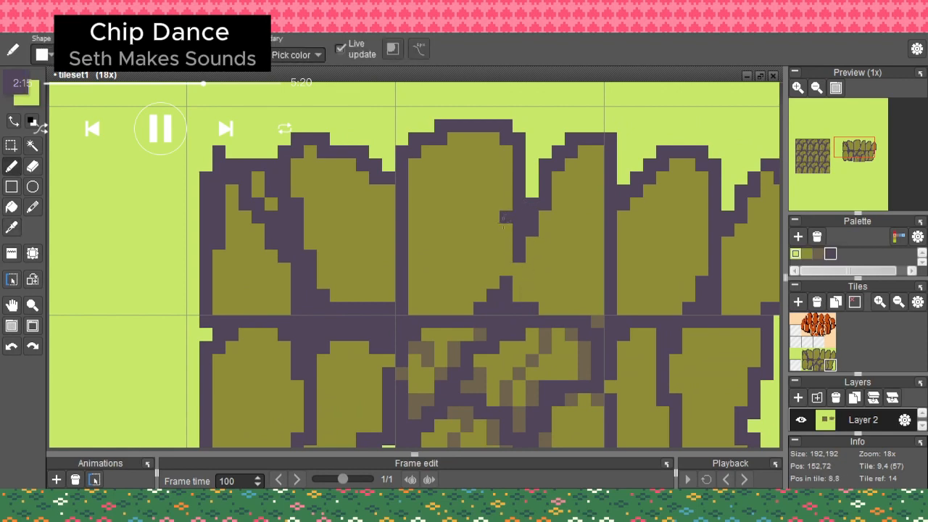
pyautogui.moveTo(505, 218); pyautogui.dragTo(467, 296)
pyautogui.keyDown('alt'); pyautogui.click(528, 247); pyautogui.keyUp('alt')
pyautogui.moveTo(521, 245)
pyautogui.mouseDown()
pyautogui.moveTo(490, 300)
pyautogui.moveTo(534, 304)
pyautogui.moveTo(480, 289)
pyautogui.moveTo(506, 307)
pyautogui.mouseUp()
pyautogui.rightClick(484, 284)
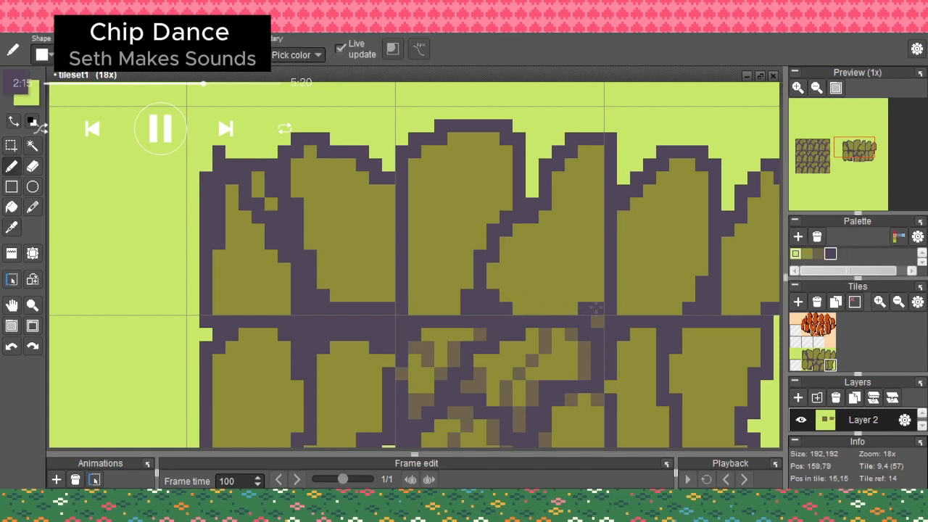
# Shade the right stone of the upper-middle tile along its base and in streaks with brown picked from the centre stone tile
pyautogui.rightClick(585, 343)
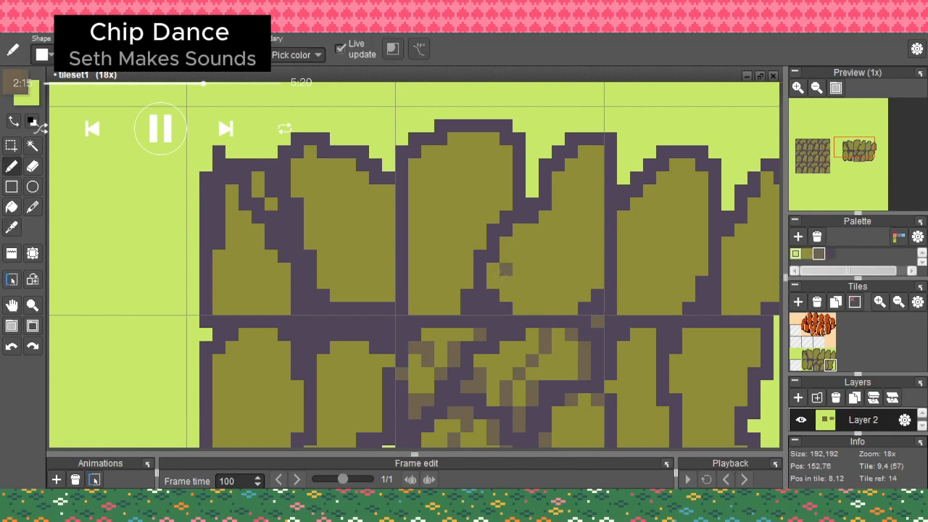
pyautogui.moveTo(493, 282)
pyautogui.mouseDown()
pyautogui.moveTo(543, 297)
pyautogui.moveTo(583, 293)
pyautogui.moveTo(597, 281)
pyautogui.moveTo(560, 303)
pyautogui.moveTo(519, 304)
pyautogui.moveTo(553, 251)
pyautogui.moveTo(560, 181)
pyautogui.mouseUp()
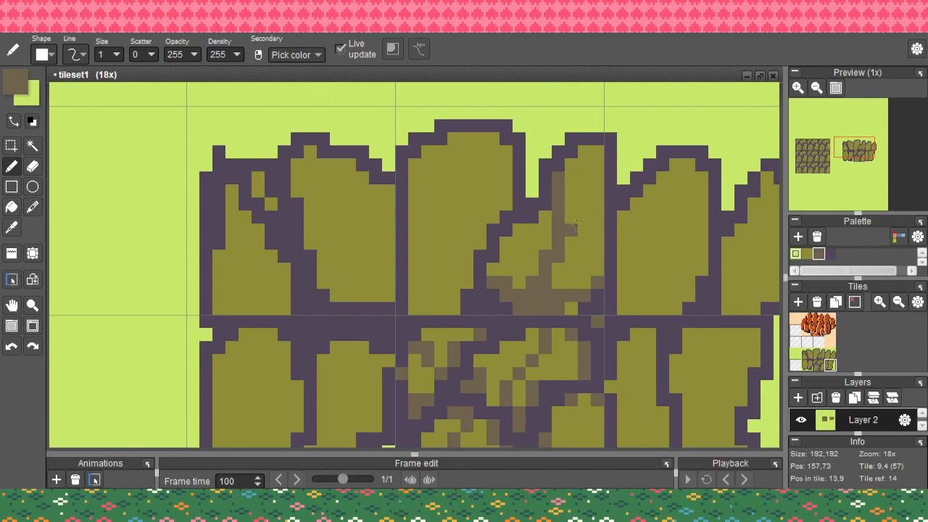
pyautogui.moveTo(585, 231); pyautogui.dragTo(598, 203)
pyautogui.scroll(-3, 650, 242)
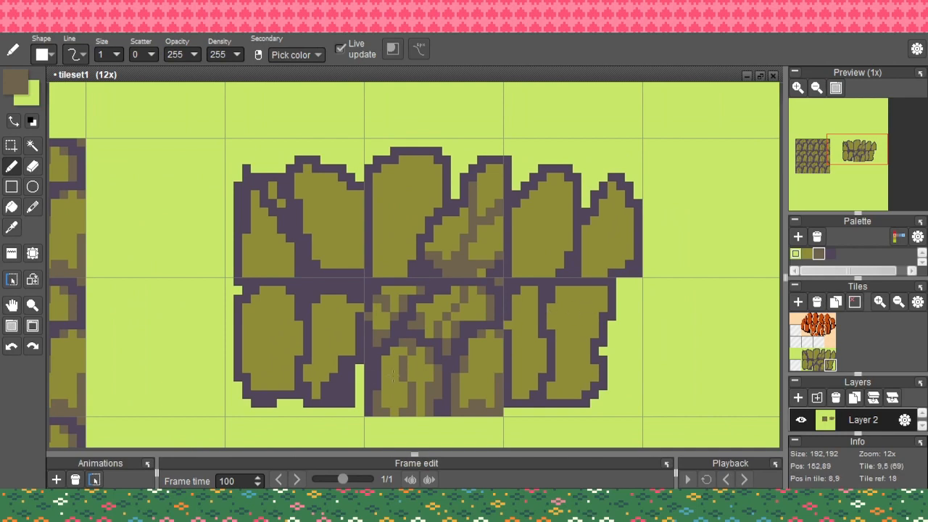
# Trim the outer edge of the stones in the lower-right and upper-right tiles with the light green background colour
pyautogui.scroll(2, 528, 373)
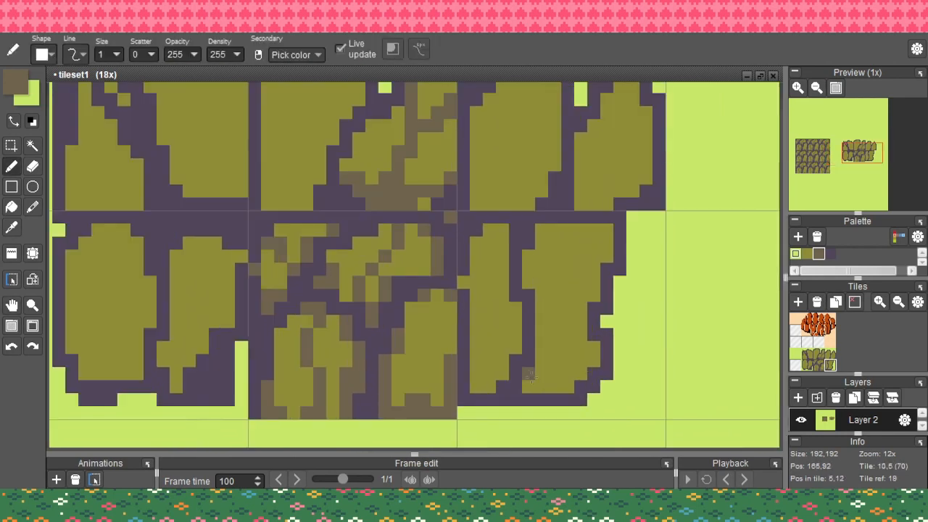
pyautogui.rightClick(608, 362)
pyautogui.moveTo(589, 345)
pyautogui.mouseDown()
pyautogui.moveTo(542, 387)
pyautogui.moveTo(572, 398)
pyautogui.moveTo(597, 346)
pyautogui.moveTo(597, 370)
pyautogui.moveTo(561, 410)
pyautogui.moveTo(602, 354)
pyautogui.mouseUp()
pyautogui.rightClick(636, 384)
pyautogui.moveTo(617, 280); pyautogui.dragTo(584, 228)
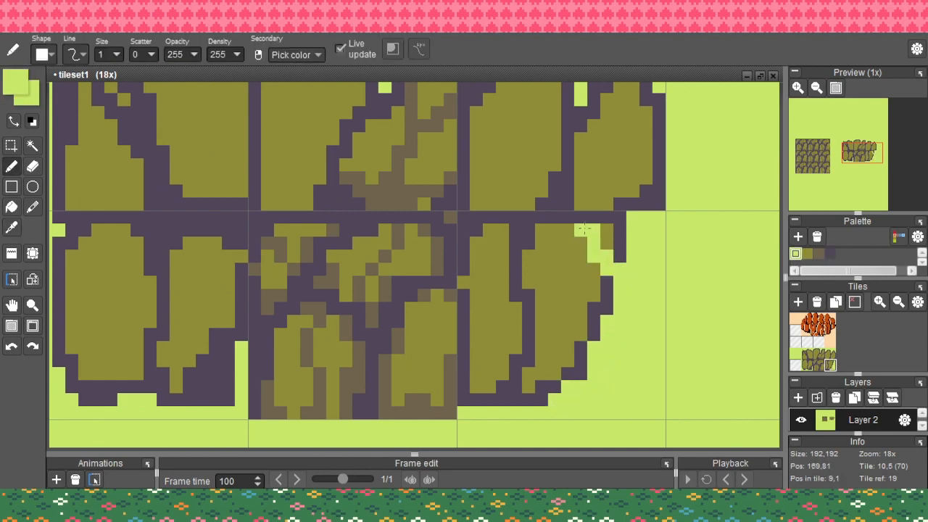
pyautogui.moveTo(610, 289)
pyautogui.mouseDown()
pyautogui.moveTo(613, 226)
pyautogui.moveTo(601, 246)
pyautogui.moveTo(624, 232)
pyautogui.moveTo(600, 319)
pyautogui.moveTo(618, 252)
pyautogui.moveTo(623, 168)
pyautogui.moveTo(590, 137)
pyautogui.moveTo(621, 221)
pyautogui.moveTo(578, 313)
pyautogui.moveTo(608, 290)
pyautogui.moveTo(635, 229)
pyautogui.moveTo(632, 187)
pyautogui.moveTo(643, 266)
pyautogui.moveTo(627, 304)
pyautogui.mouseUp()
# Redraw the outer stone's outline in the upper-right tile with dark purple picked from the drawing
pyautogui.press('space')
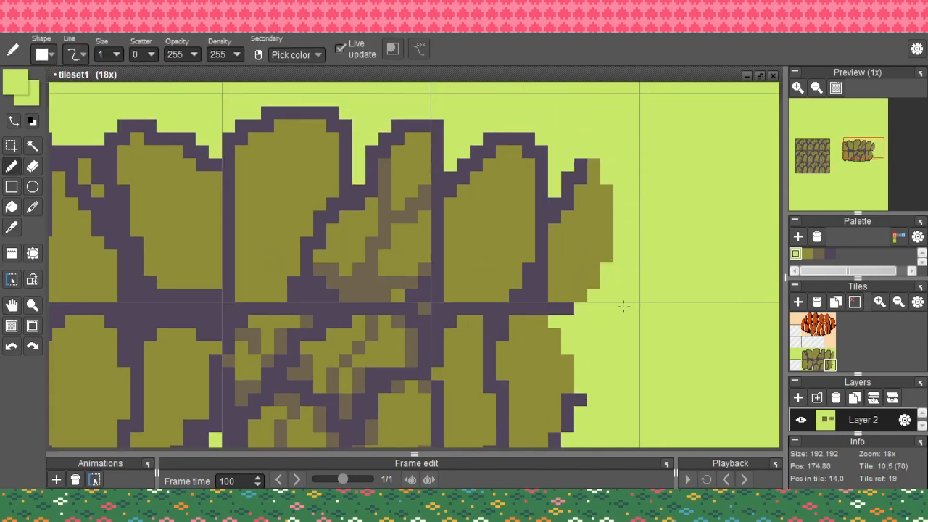
pyautogui.keyDown('alt'); pyautogui.click(573, 265); pyautogui.keyUp('alt')
pyautogui.keyDown('alt'); pyautogui.click(563, 306); pyautogui.keyUp('alt')
pyautogui.click(580, 282)
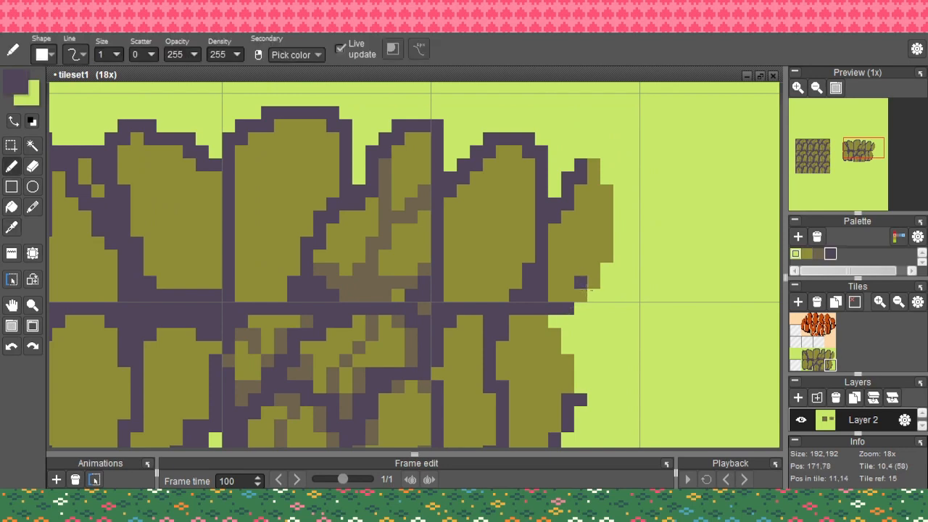
pyautogui.moveTo(607, 243); pyautogui.dragTo(607, 190)
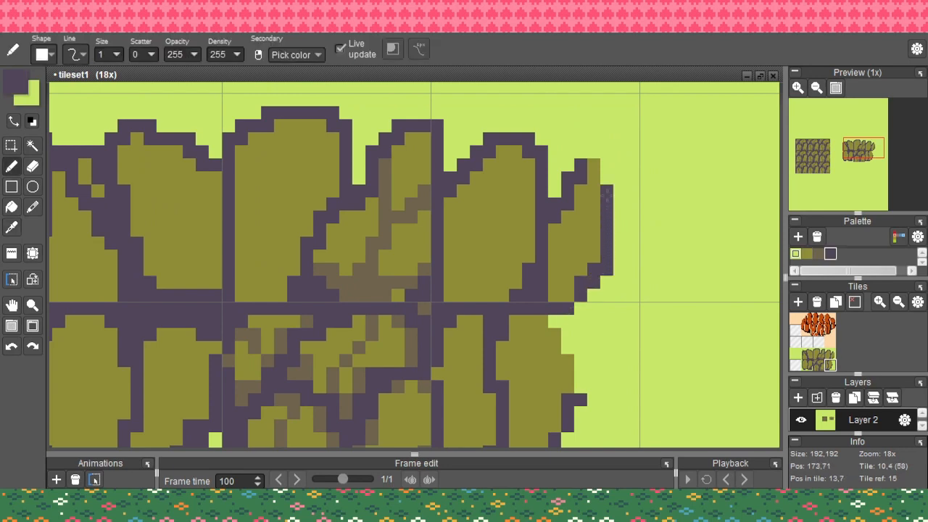
pyautogui.click(607, 176)
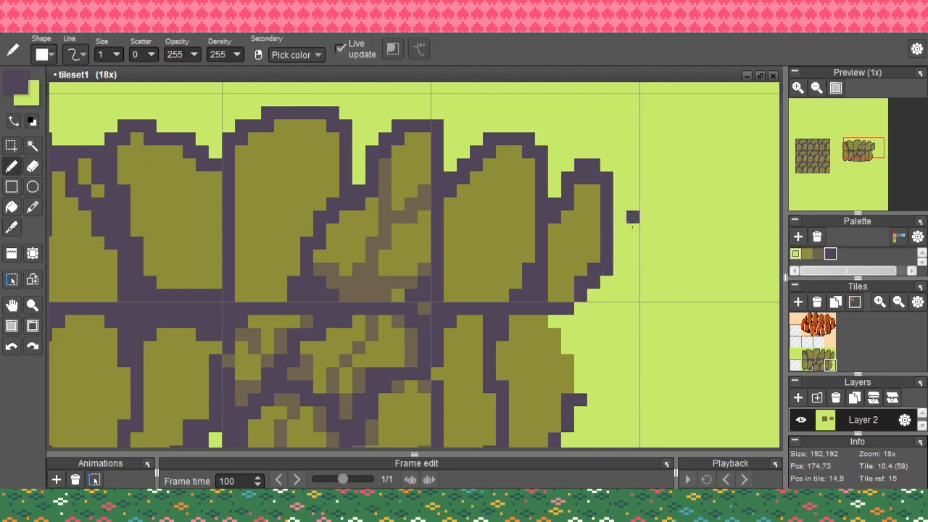
# Redraw the dark purple outline along the outer edge of the lower-right tile's stone
pyautogui.scroll(-3, 632, 218)
pyautogui.scroll(1, 520, 278)
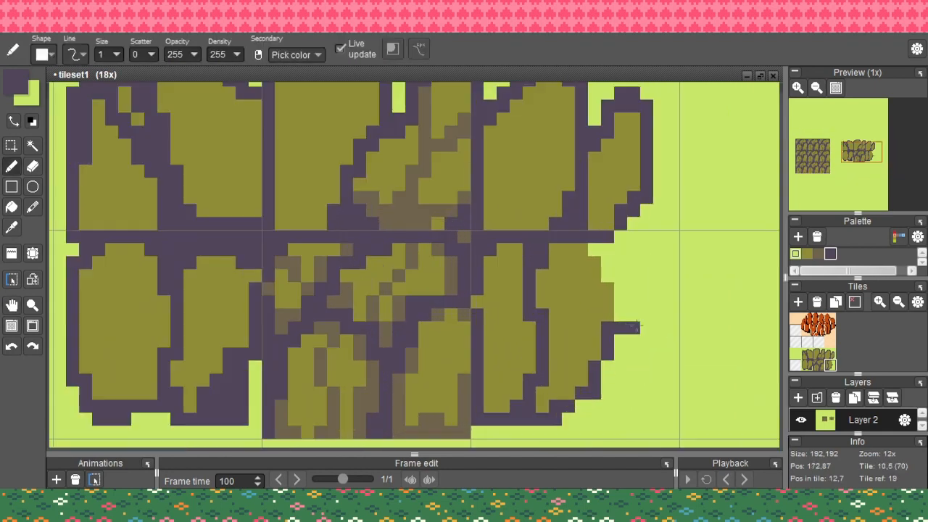
pyautogui.scroll(2, 633, 327)
pyautogui.moveTo(604, 317); pyautogui.dragTo(588, 246)
# Reshape the divider and lower corner of the stones in the lower-right tile with olive and dark purple picked from the drawing
pyautogui.rightClick(568, 379)
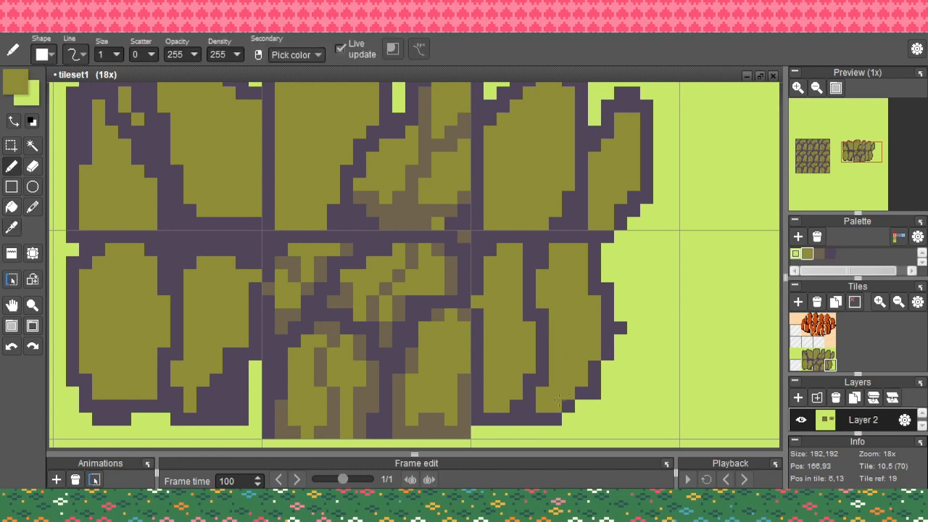
pyautogui.moveTo(581, 394); pyautogui.dragTo(594, 393)
pyautogui.rightClick(531, 313)
pyautogui.moveTo(542, 303)
pyautogui.mouseDown()
pyautogui.moveTo(562, 250)
pyautogui.moveTo(494, 281)
pyautogui.moveTo(525, 256)
pyautogui.moveTo(527, 305)
pyautogui.mouseUp()
pyautogui.rightClick(515, 268)
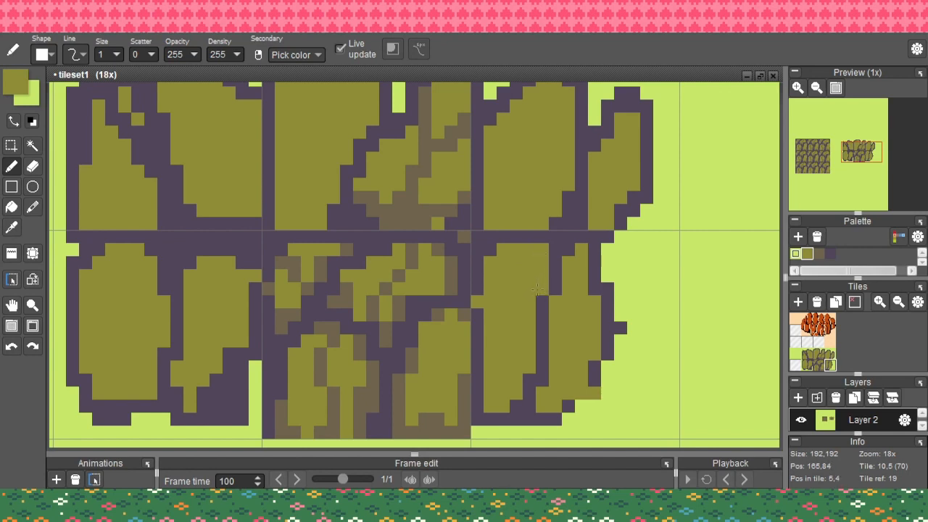
pyautogui.keyDown('alt'); pyautogui.click(529, 403); pyautogui.keyUp('alt')
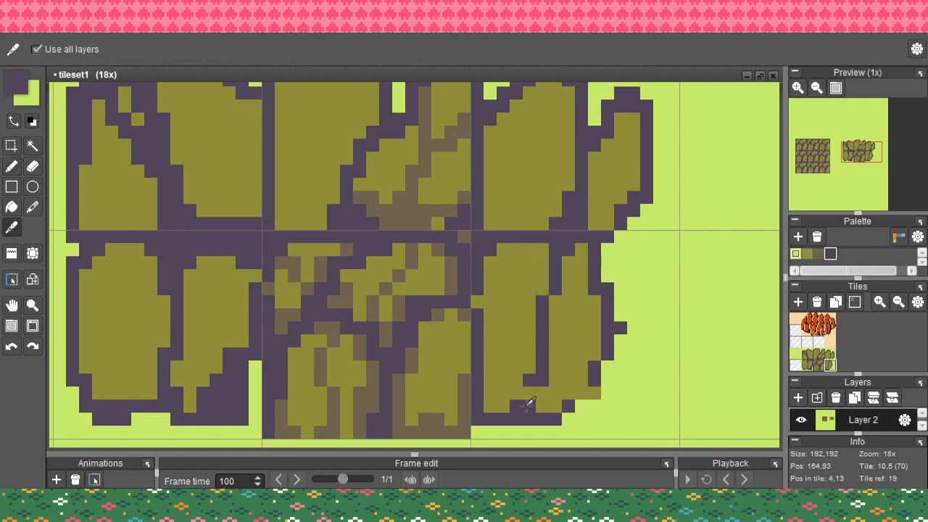
# Shade the two stones in the lower-right tile with picked brown, along their bottoms and in vertical streaks on the inner stone
pyautogui.keyDown('alt'); pyautogui.click(423, 416); pyautogui.keyUp('alt')
pyautogui.moveTo(499, 406)
pyautogui.mouseDown()
pyautogui.moveTo(565, 407)
pyautogui.moveTo(591, 393)
pyautogui.mouseUp()
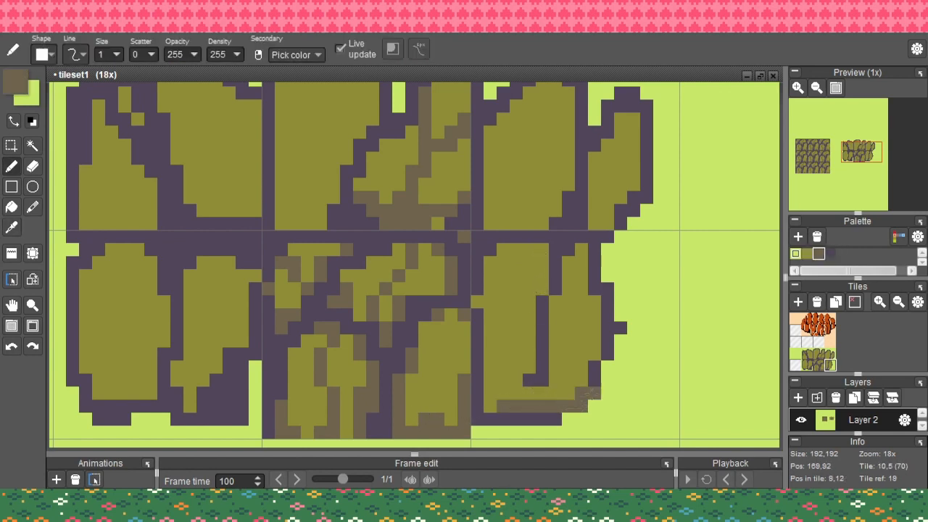
pyautogui.moveTo(499, 406)
pyautogui.mouseDown()
pyautogui.moveTo(571, 382)
pyautogui.moveTo(581, 365)
pyautogui.moveTo(555, 380)
pyautogui.mouseUp()
pyautogui.keyDown('alt'); pyautogui.click(541, 365); pyautogui.keyUp('alt')
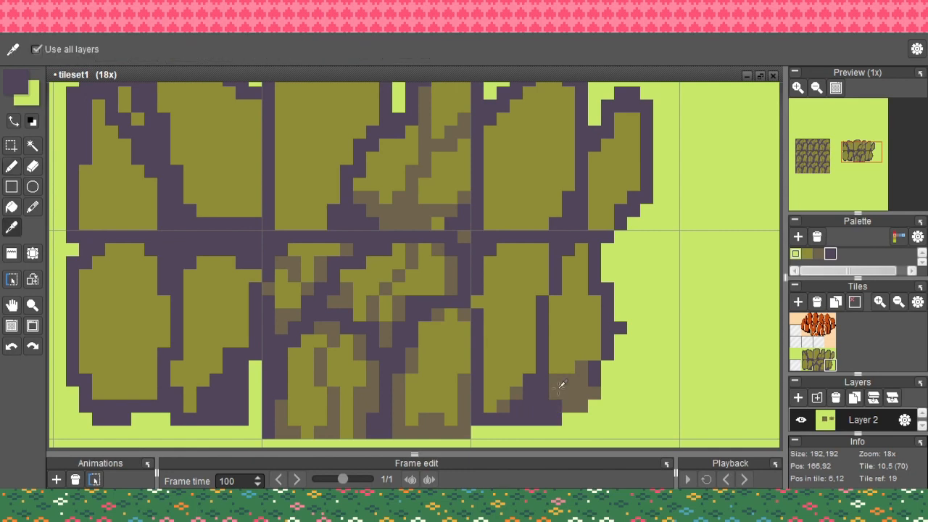
pyautogui.keyDown('alt'); pyautogui.click(555, 384); pyautogui.keyUp('alt')
pyautogui.click(525, 390)
pyautogui.moveTo(528, 314); pyautogui.dragTo(526, 358)
pyautogui.moveTo(516, 249)
pyautogui.mouseDown()
pyautogui.moveTo(504, 278)
pyautogui.moveTo(501, 397)
pyautogui.mouseUp()
pyautogui.press('alt')
# Close the inner side and the lower outer corner of the lower-right tile's outline with picked dark purple
pyautogui.keyDown('alt'); pyautogui.click(478, 390); pyautogui.keyUp('alt')
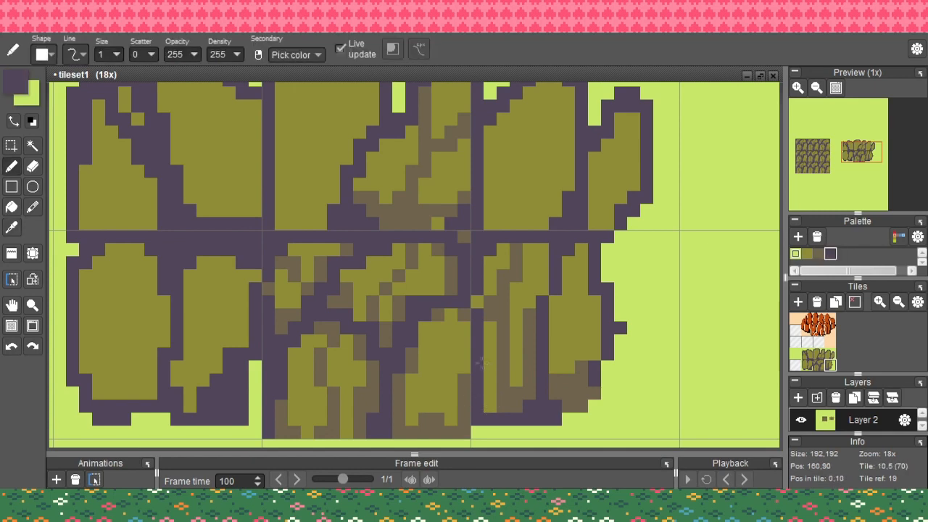
pyautogui.moveTo(478, 366); pyautogui.dragTo(437, 346)
pyautogui.moveTo(535, 336)
pyautogui.mouseDown()
pyautogui.moveTo(476, 348)
pyautogui.moveTo(506, 394)
pyautogui.moveTo(539, 362)
pyautogui.mouseUp()
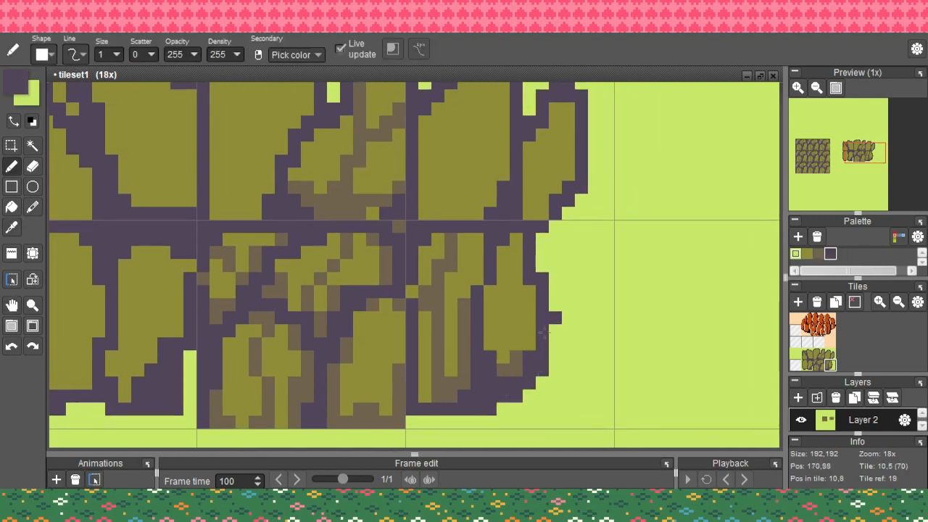
# Paint over the stray dark pixels protruding from the lower-right tile's outer edge with the light green background colour
pyautogui.rightClick(559, 313)
pyautogui.click(556, 305)
pyautogui.rightClick(568, 327)
pyautogui.click(556, 316)
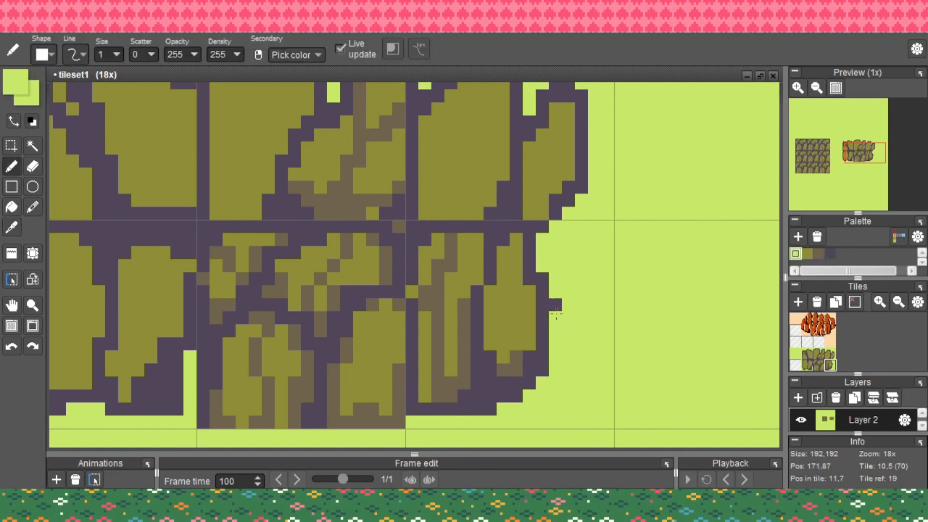
pyautogui.click(555, 305)
# Try a brown shading stroke on the outer stone of the lower-right tile and undo it
pyautogui.rightClick(511, 335)
pyautogui.rightClick(512, 306)
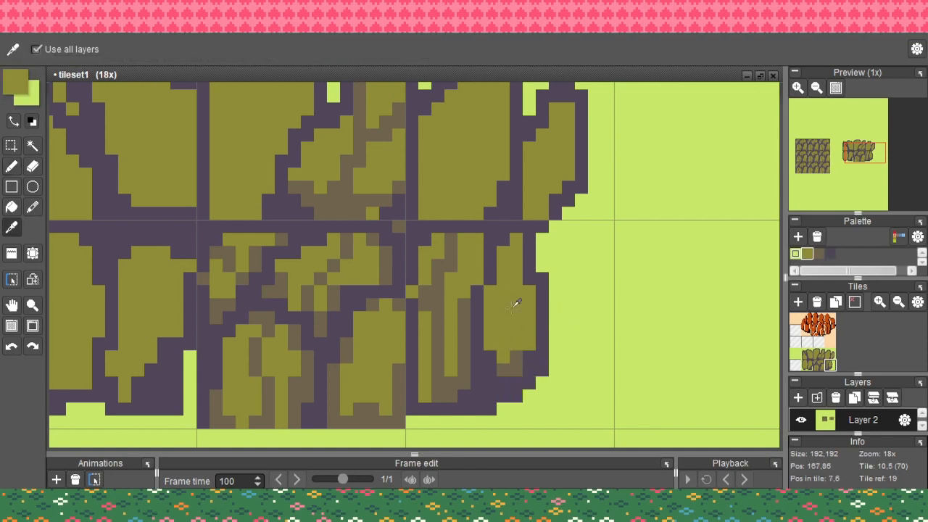
pyautogui.rightClick(511, 352)
pyautogui.moveTo(528, 253); pyautogui.dragTo(516, 291)
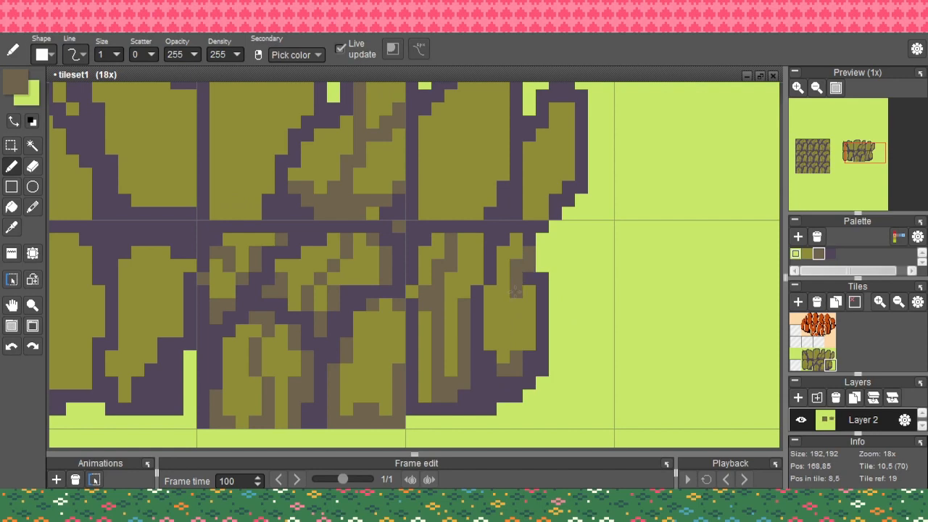
pyautogui.hotkey('ctrl', 'z')
# Examine how the edge stones look overall beside the repeated stone tile, and inspect the upper row of edge stones
pyautogui.scroll(-3, 536, 358)
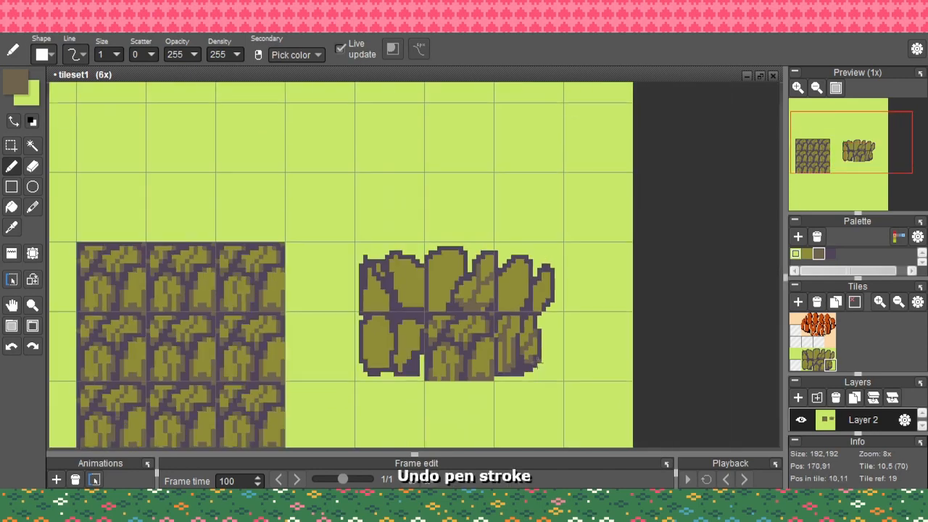
pyautogui.press('space')
pyautogui.moveTo(468, 312); pyautogui.dragTo(494, 305)
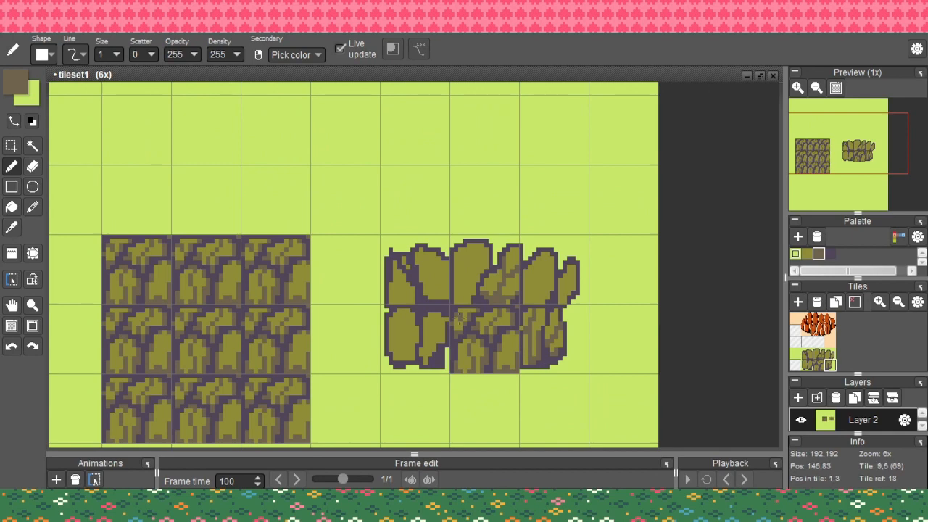
pyautogui.press('space')
pyautogui.moveTo(420, 260); pyautogui.dragTo(415, 262)
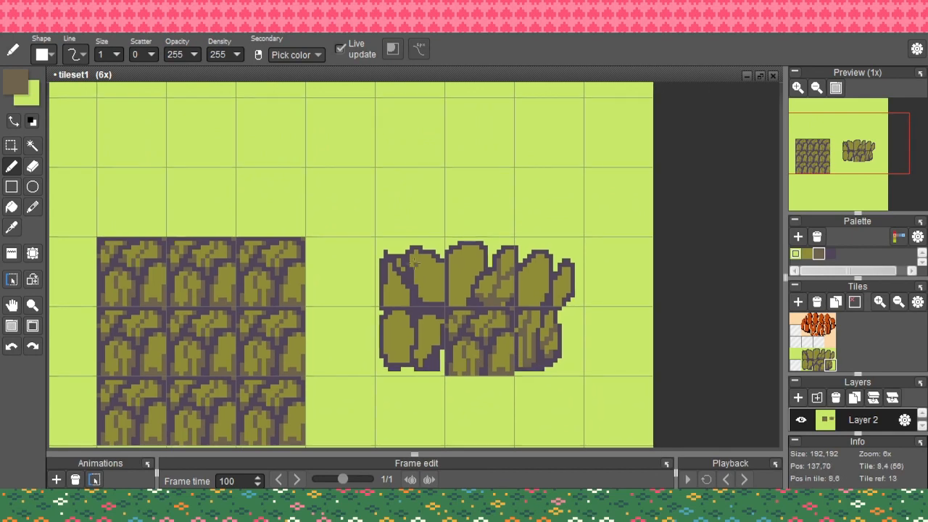
pyautogui.scroll(3, 450, 240)
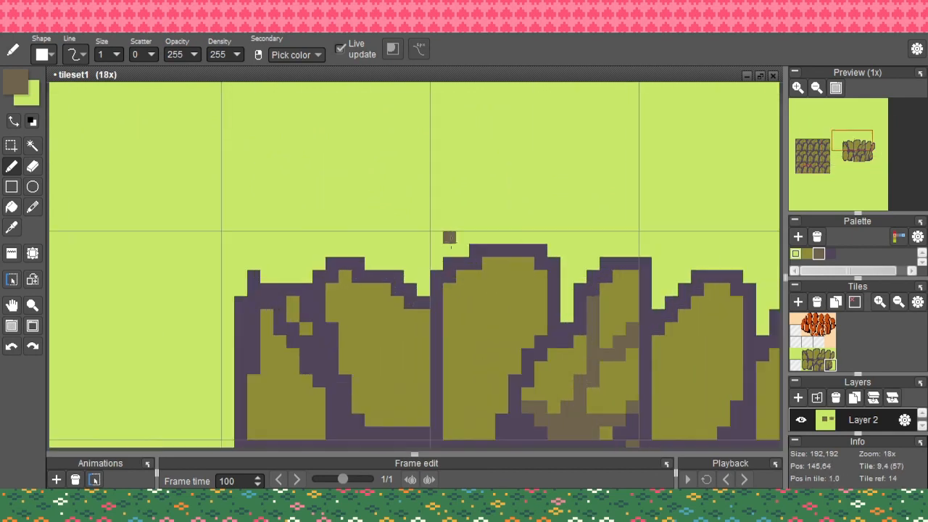
pyautogui.press('space')
pyautogui.moveTo(487, 263); pyautogui.dragTo(445, 243)
# Try to adjust the divider in the upper-middle tile with picked olive and undo the stroke
pyautogui.press('alt')
pyautogui.keyDown('alt'); pyautogui.click(462, 353); pyautogui.keyUp('alt')
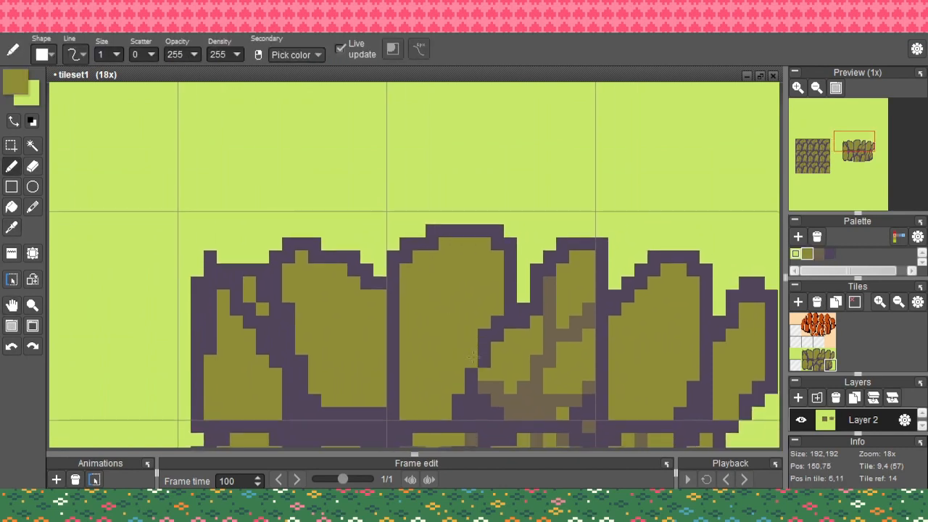
pyautogui.click(484, 361)
pyautogui.moveTo(484, 382); pyautogui.dragTo(471, 400)
pyautogui.hotkey('ctrl', 'z')
# Draw a lower, rounded shoulder inside the left stone of the upper-middle tile with picked dark purple
pyautogui.press('alt')
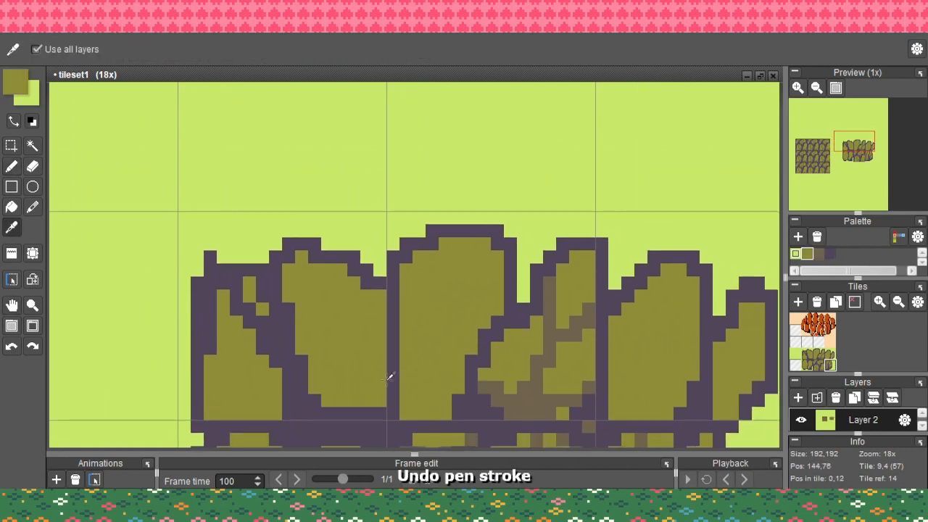
pyautogui.keyDown('alt'); pyautogui.click(399, 342); pyautogui.keyUp('alt')
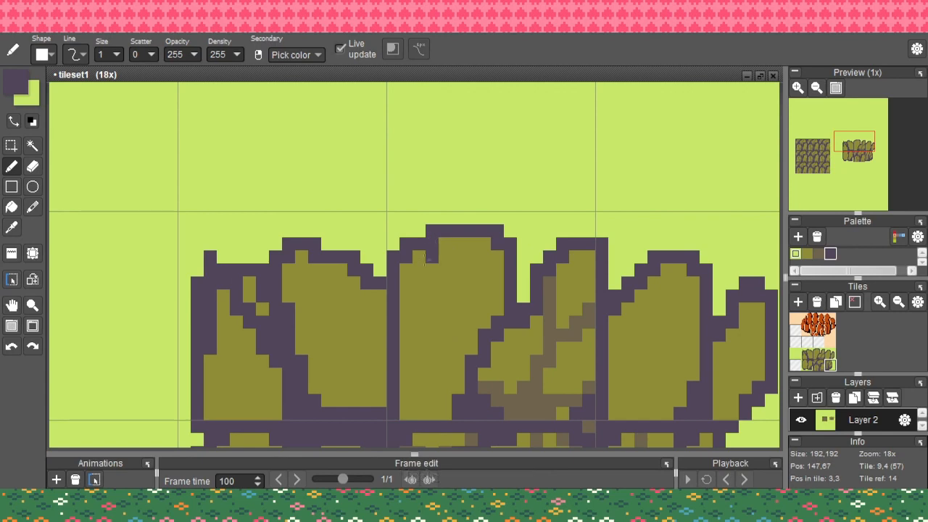
pyautogui.moveTo(425, 255); pyautogui.dragTo(405, 307)
# Try to erase the old outline above the new shoulder in the upper-middle tile and undo it
pyautogui.press('e')
pyautogui.moveTo(418, 244); pyautogui.dragTo(414, 263)
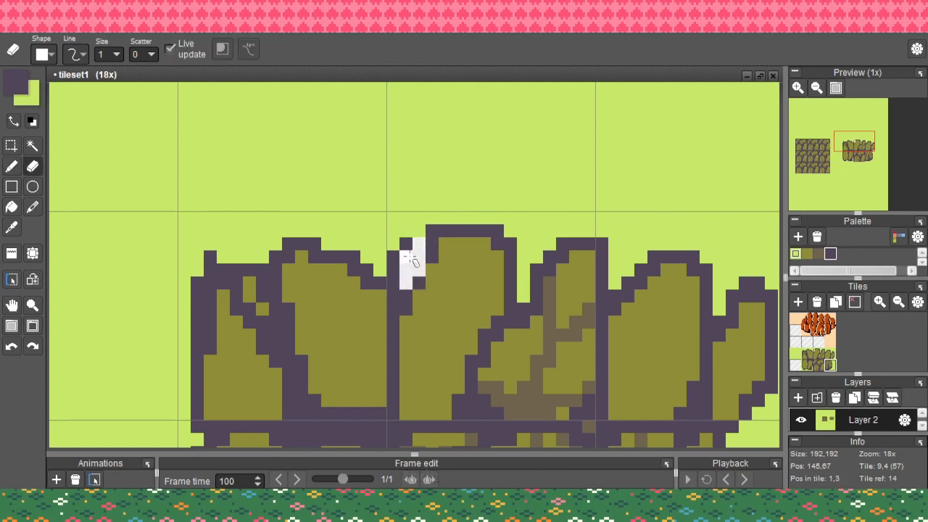
pyautogui.hotkey('ctrl', 'z')
# Paint out the old flat top of the left stone in the upper-middle tile with picked light green
pyautogui.keyDown('alt'); pyautogui.click(418, 220); pyautogui.keyUp('alt')
pyautogui.moveTo(418, 219); pyautogui.dragTo(405, 271)
pyautogui.press('b')
pyautogui.keyDown('alt'); pyautogui.click(409, 221); pyautogui.keyUp('alt')
pyautogui.moveTo(417, 231)
pyautogui.mouseDown()
pyautogui.moveTo(414, 256)
pyautogui.moveTo(406, 242)
pyautogui.moveTo(398, 275)
pyautogui.moveTo(471, 227)
pyautogui.moveTo(429, 236)
pyautogui.moveTo(428, 253)
pyautogui.moveTo(465, 254)
pyautogui.moveTo(506, 283)
pyautogui.moveTo(483, 231)
pyautogui.moveTo(471, 260)
pyautogui.moveTo(496, 253)
pyautogui.moveTo(495, 234)
pyautogui.moveTo(517, 257)
pyautogui.mouseUp()
# Redraw the left stone's top in the upper-middle tile as a stepped, pointed peak with dark purple, filling it olive and trimming it with light green
pyautogui.rightClick(552, 257)
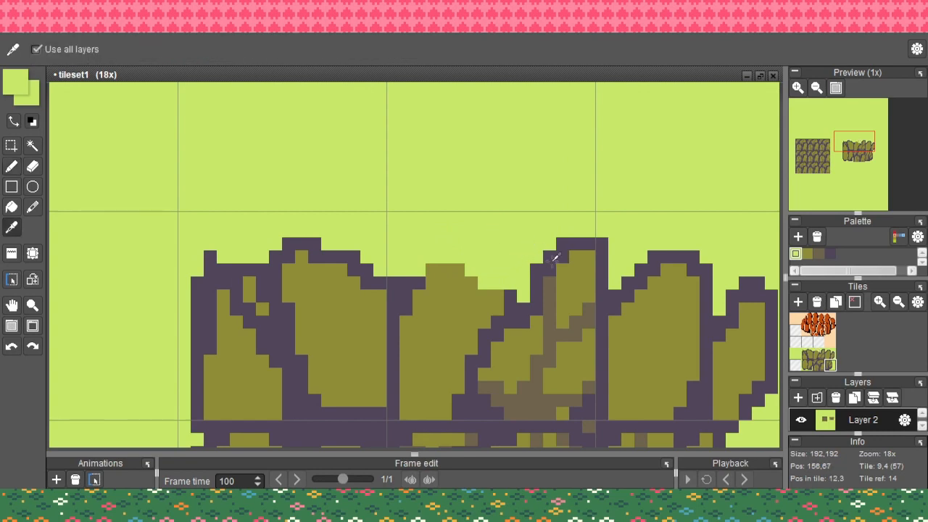
pyautogui.moveTo(527, 288)
pyautogui.mouseDown()
pyautogui.moveTo(470, 226)
pyautogui.moveTo(419, 246)
pyautogui.moveTo(419, 274)
pyautogui.moveTo(453, 252)
pyautogui.moveTo(482, 279)
pyautogui.mouseUp()
pyautogui.rightClick(440, 262)
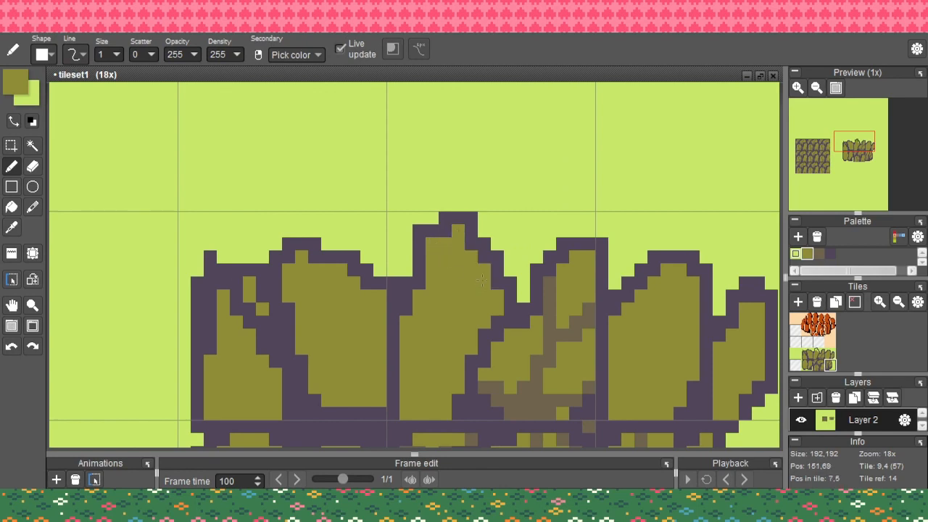
pyautogui.keyDown('alt'); pyautogui.click(408, 222); pyautogui.keyUp('alt')
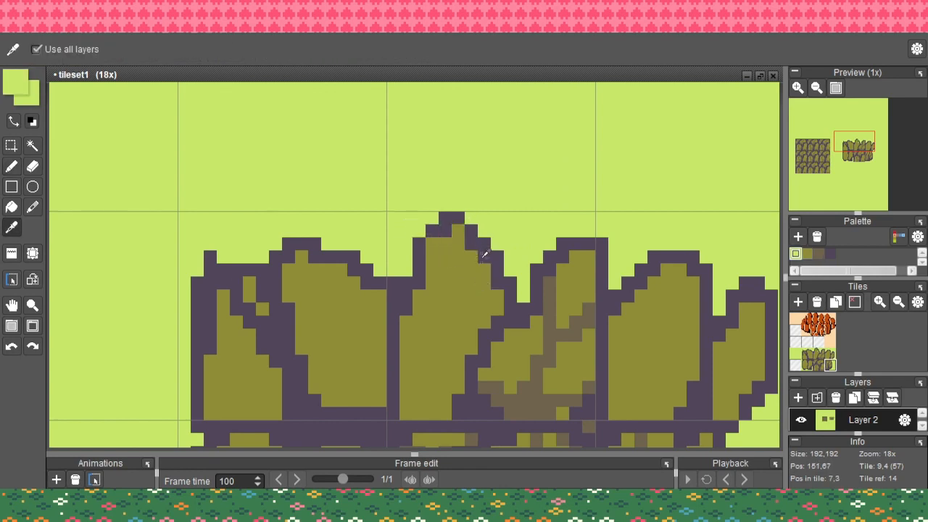
pyautogui.keyDown('alt'); pyautogui.click(485, 257); pyautogui.keyUp('alt')
# Shade the peaked left stone of the upper-middle tile with brown streaks and a brown base, touching up with olive
pyautogui.keyDown('alt'); pyautogui.click(538, 387); pyautogui.keyUp('alt')
pyautogui.moveTo(471, 255)
pyautogui.mouseDown()
pyautogui.moveTo(478, 312)
pyautogui.moveTo(407, 416)
pyautogui.mouseUp()
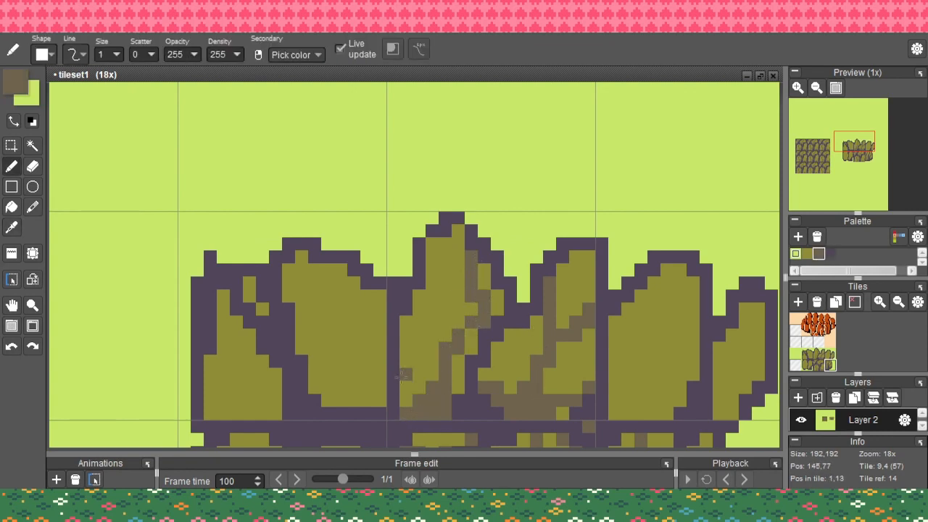
pyautogui.moveTo(406, 336); pyautogui.dragTo(431, 391)
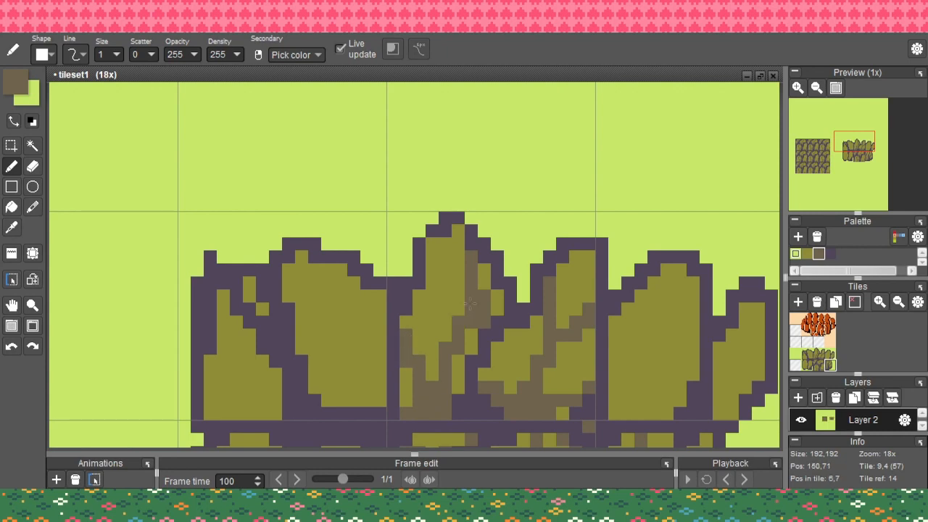
pyautogui.keyDown('alt'); pyautogui.click(472, 328); pyautogui.keyUp('alt')
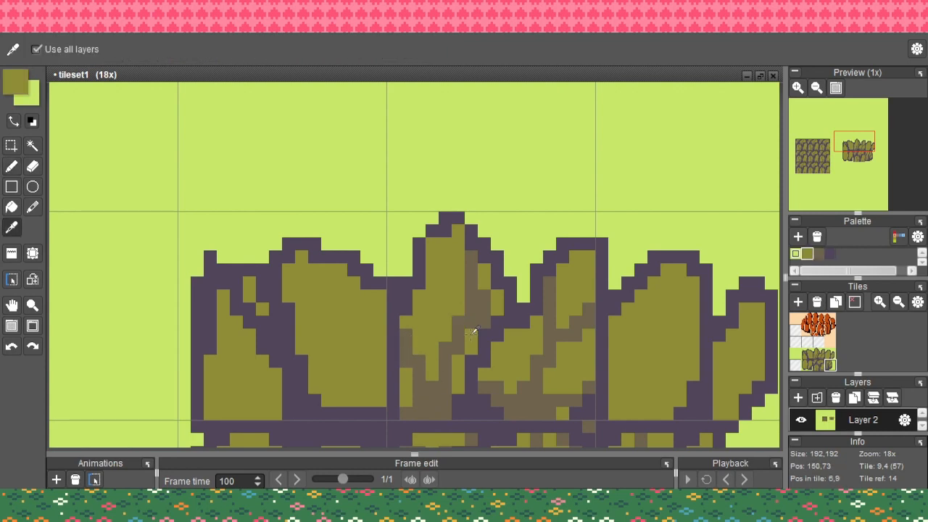
pyautogui.keyDown('alt'); pyautogui.click(472, 294); pyautogui.keyUp('alt')
pyautogui.scroll(-2, 463, 303)
pyautogui.scroll(2, 463, 304)
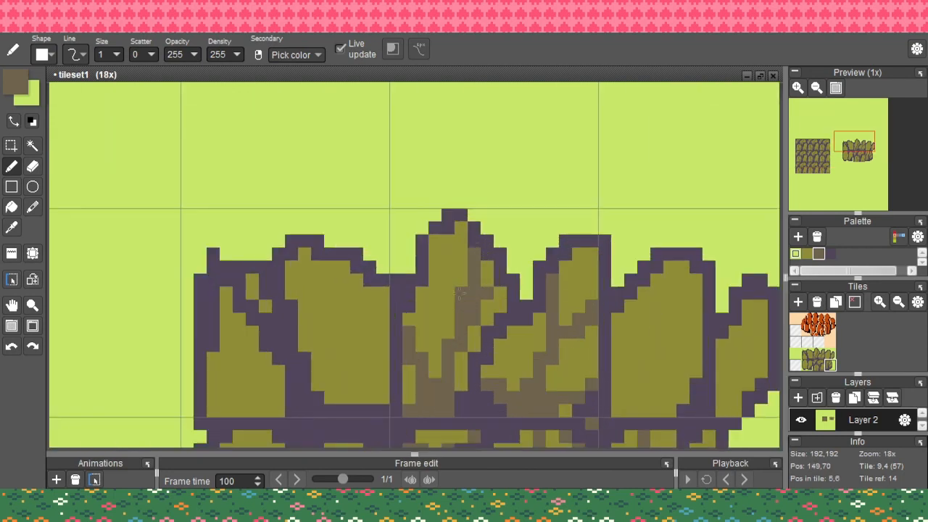
pyautogui.scroll(-1, 459, 364)
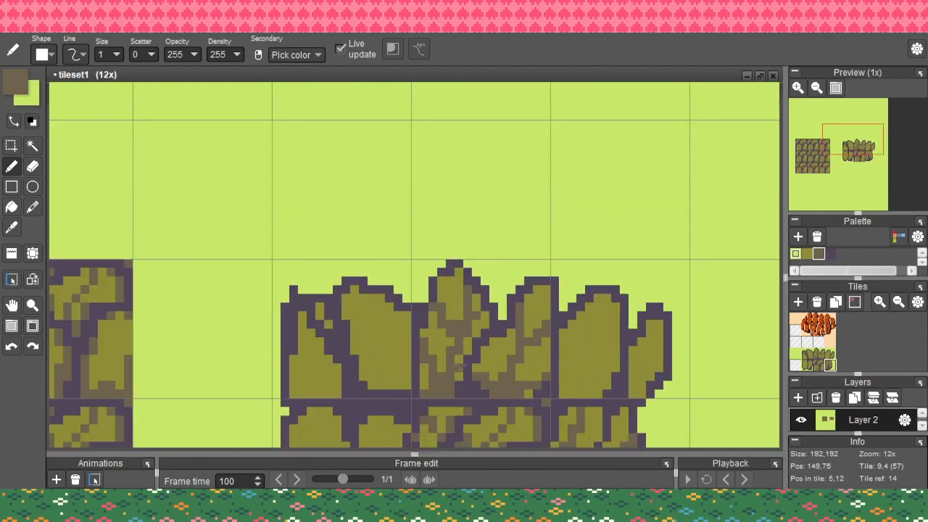
# Add brown diagonal shading to both stones of the upper-left tile, undoing the stray stroke
pyautogui.press('space')
pyautogui.moveTo(505, 341)
pyautogui.mouseDown()
pyautogui.moveTo(479, 271)
pyautogui.moveTo(484, 244)
pyautogui.moveTo(510, 240)
pyautogui.mouseUp()
pyautogui.moveTo(440, 240); pyautogui.dragTo(468, 274)
pyautogui.hotkey('ctrl', 'z')
pyautogui.moveTo(355, 269)
pyautogui.mouseDown()
pyautogui.moveTo(402, 332)
pyautogui.moveTo(436, 340)
pyautogui.moveTo(432, 350)
pyautogui.moveTo(395, 350)
pyautogui.moveTo(415, 306)
pyautogui.moveTo(396, 245)
pyautogui.mouseUp()
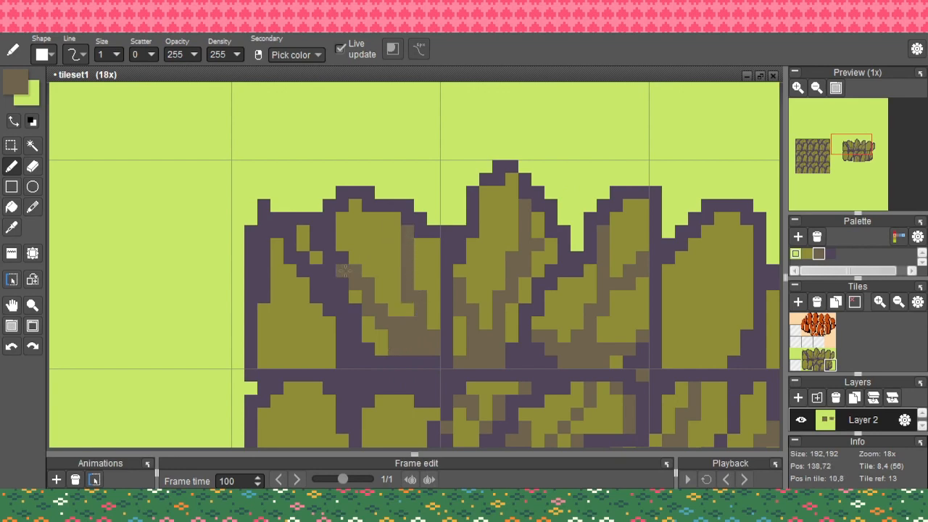
pyautogui.moveTo(276, 266)
pyautogui.mouseDown()
pyautogui.moveTo(277, 309)
pyautogui.moveTo(311, 355)
pyautogui.moveTo(274, 355)
pyautogui.mouseUp()
# Round the lower-left corner of the upper-left tile with dark purple and light green, undoing the extra stroke
pyautogui.keyDown('alt'); pyautogui.click(252, 358); pyautogui.keyUp('alt')
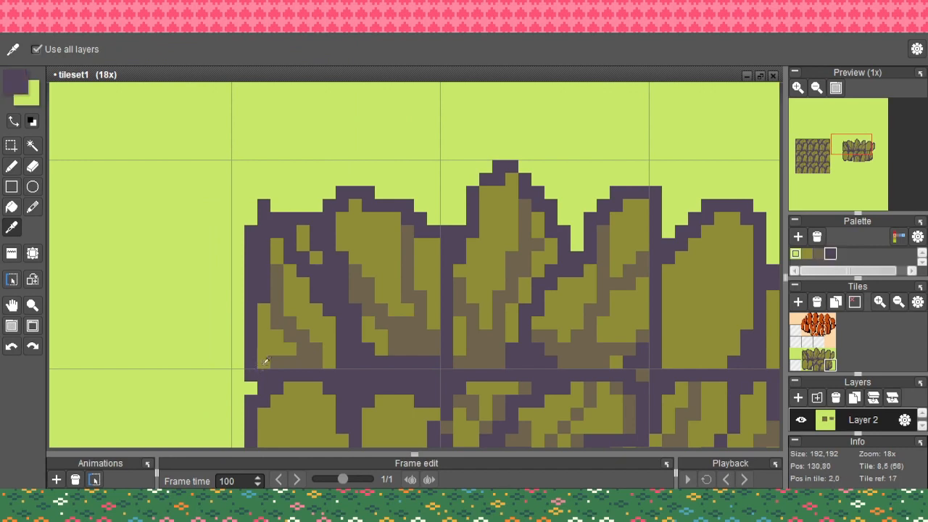
pyautogui.keyDown('alt'); pyautogui.click(242, 355); pyautogui.keyUp('alt')
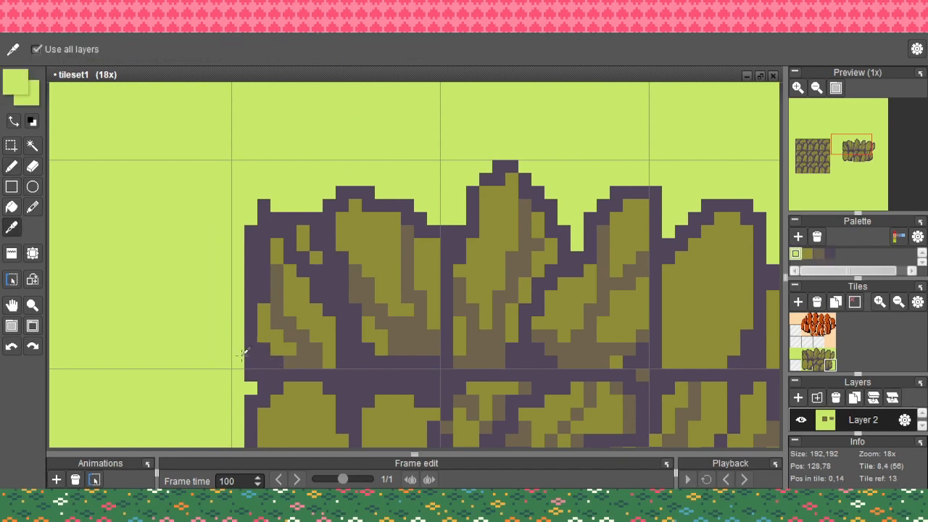
pyautogui.moveTo(246, 360)
pyautogui.mouseDown()
pyautogui.moveTo(263, 374)
pyautogui.moveTo(250, 353)
pyautogui.mouseUp()
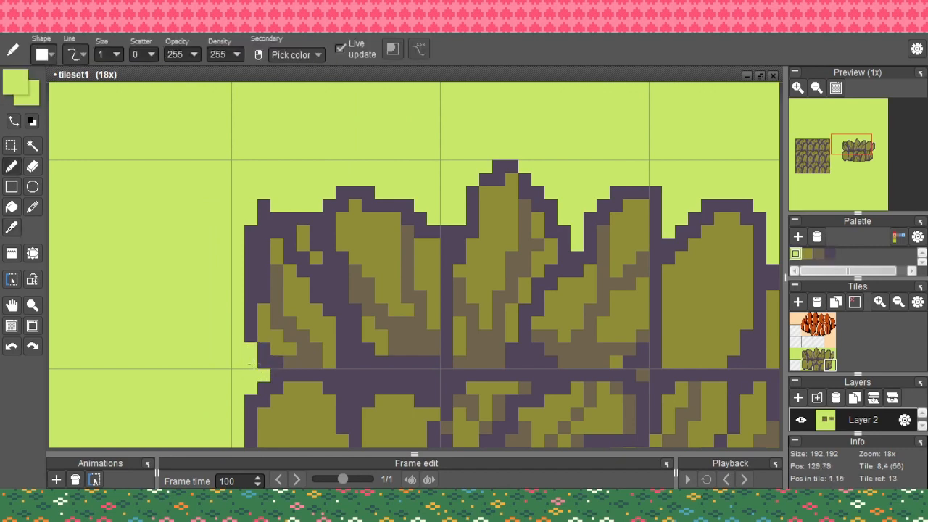
pyautogui.moveTo(382, 350); pyautogui.dragTo(329, 297)
pyautogui.hotkey('ctrl', 'z')
# Cut the lower-left corner of the left stone in the lower-left tile diagonally with a dark purple outline and light green surround
pyautogui.press('space')
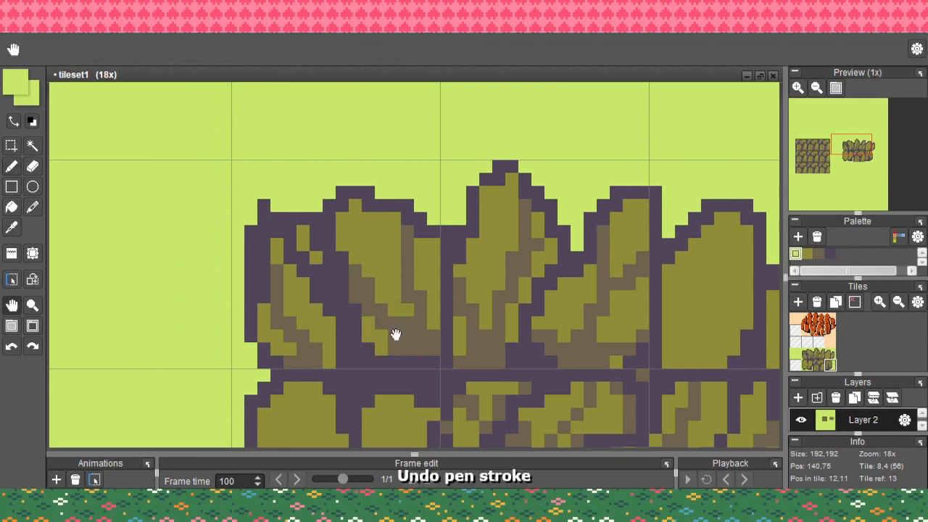
pyautogui.moveTo(396, 335); pyautogui.dragTo(341, 258)
pyautogui.keyDown('alt'); pyautogui.click(263, 323); pyautogui.keyUp('alt')
pyautogui.press('space')
pyautogui.moveTo(280, 370); pyautogui.dragTo(272, 303)
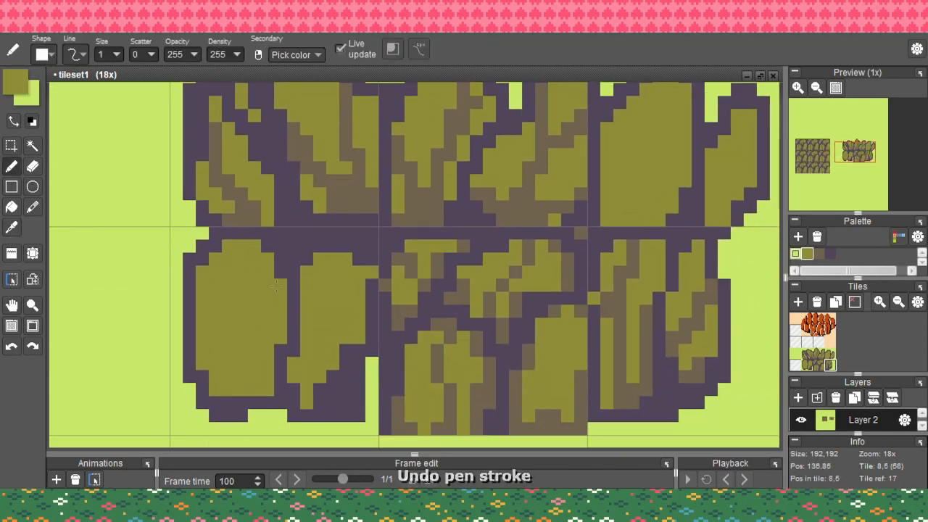
pyautogui.press('i')
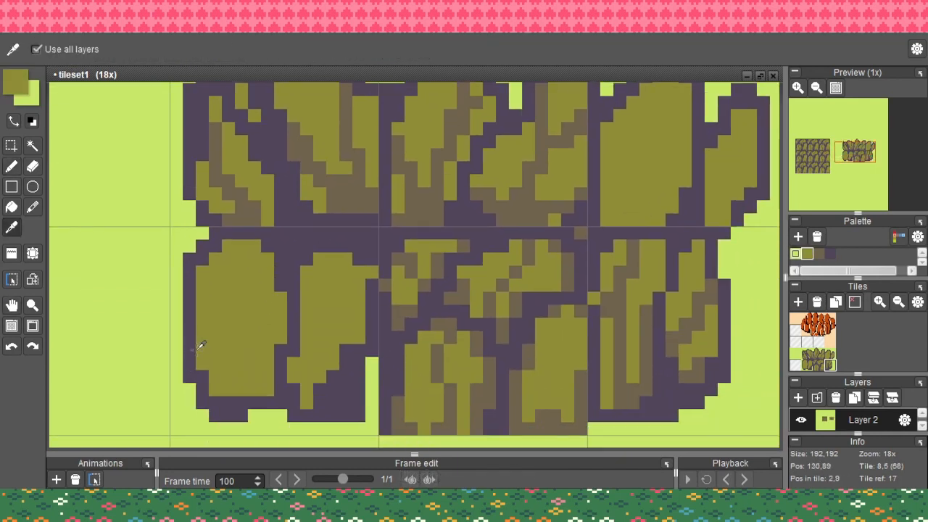
pyautogui.keyDown('alt'); pyautogui.click(196, 339); pyautogui.keyUp('alt')
pyautogui.moveTo(200, 338)
pyautogui.mouseDown()
pyautogui.moveTo(241, 389)
pyautogui.moveTo(262, 394)
pyautogui.moveTo(255, 418)
pyautogui.moveTo(218, 412)
pyautogui.moveTo(201, 392)
pyautogui.moveTo(232, 403)
pyautogui.moveTo(229, 392)
pyautogui.moveTo(188, 362)
pyautogui.mouseUp()
pyautogui.keyDown('alt'); pyautogui.click(268, 426); pyautogui.keyUp('alt')
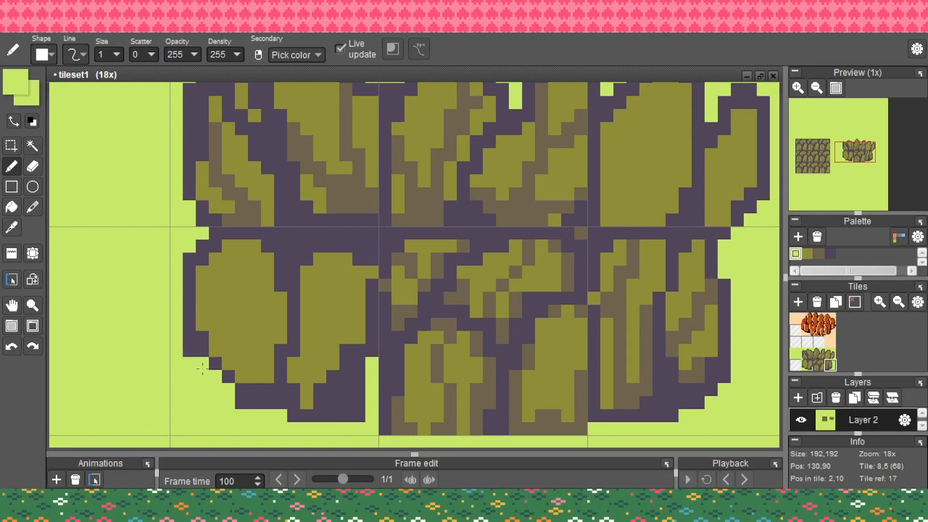
# Extend the left stone's lower corner in the lower-left tile with olive and outline it again in dark purple
pyautogui.keyDown('alt'); pyautogui.click(238, 347); pyautogui.keyUp('alt')
pyautogui.moveTo(215, 360); pyautogui.dragTo(215, 386)
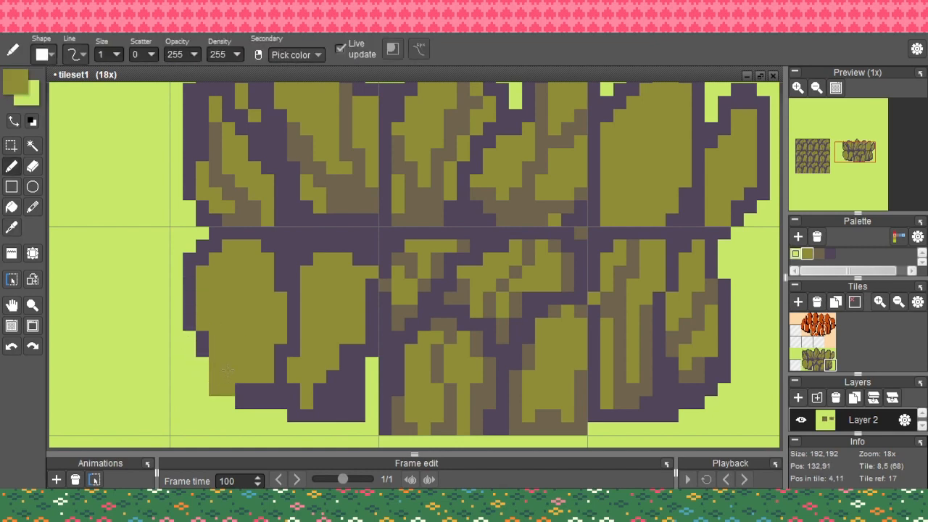
pyautogui.keyDown('alt'); pyautogui.click(203, 358); pyautogui.keyUp('alt')
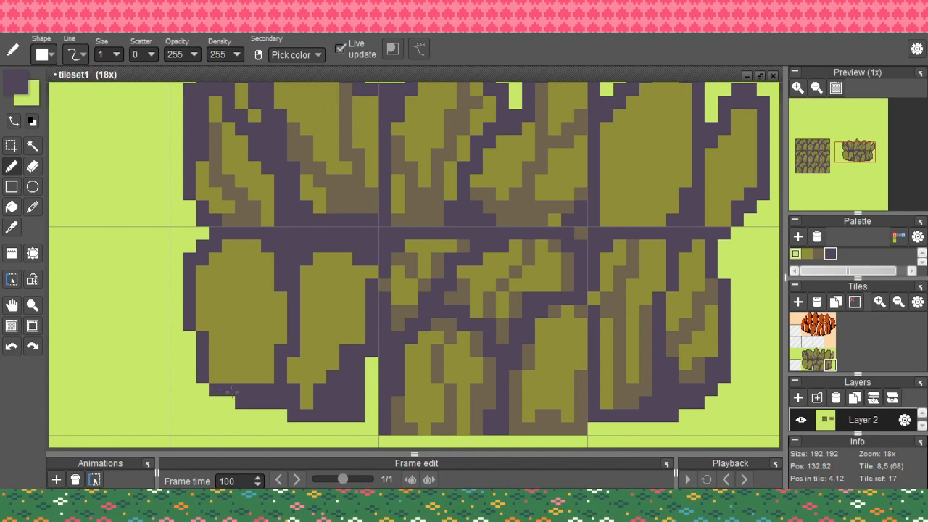
# Try to narrow the top of the left stone in the lower-left tile with dark purple and light green, and undo the strokes
pyautogui.moveTo(202, 285)
pyautogui.mouseDown()
pyautogui.moveTo(241, 244)
pyautogui.moveTo(191, 243)
pyautogui.moveTo(188, 276)
pyautogui.moveTo(215, 246)
pyautogui.mouseUp()
pyautogui.keyDown('alt'); pyautogui.click(192, 244); pyautogui.keyUp('alt')
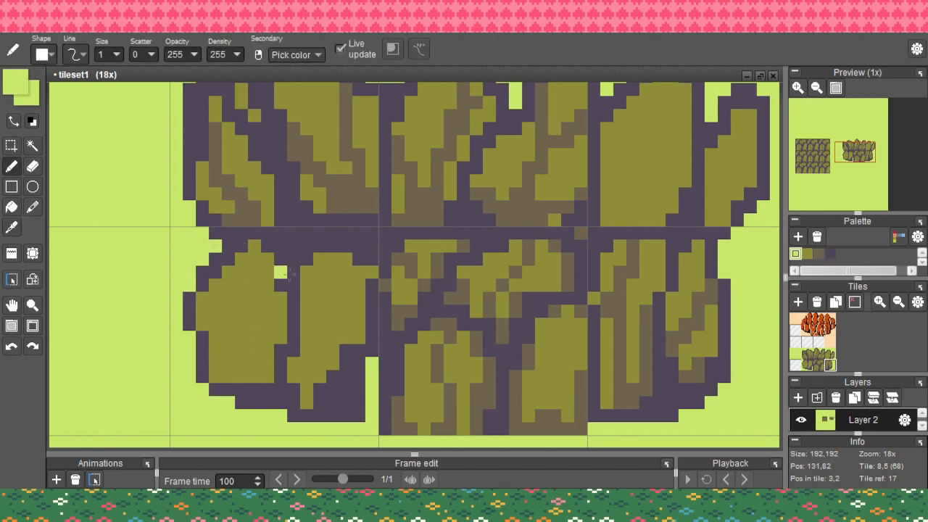
pyautogui.hotkey('ctrl', 'z')
pyautogui.hotkey('ctrl', 'z')
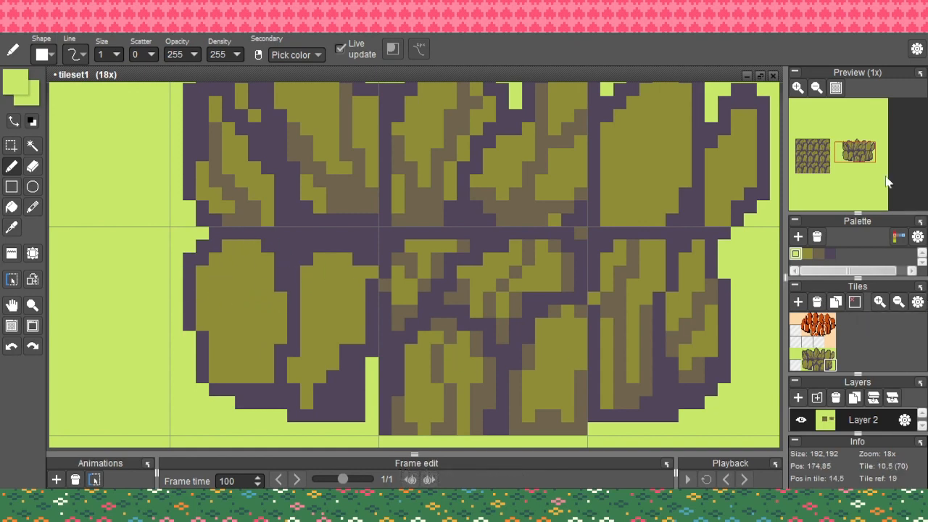
# Examine the edge tiles as a whole and preview existing orange edge tiles and the repeating stone tile on the canvas without placing them
pyautogui.scroll(1, 873, 156)
pyautogui.scroll(-1, 831, 155)
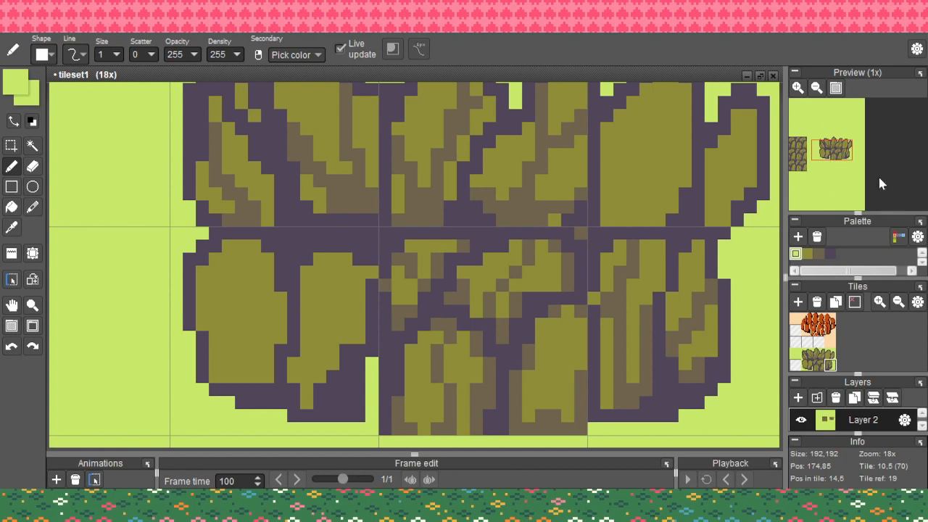
pyautogui.scroll(-2, 588, 241)
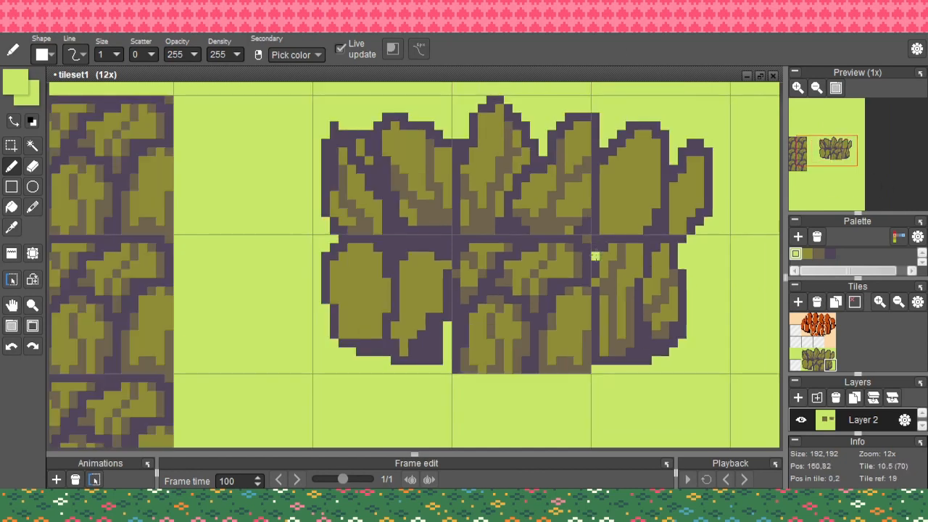
pyautogui.scroll(1, 658, 246)
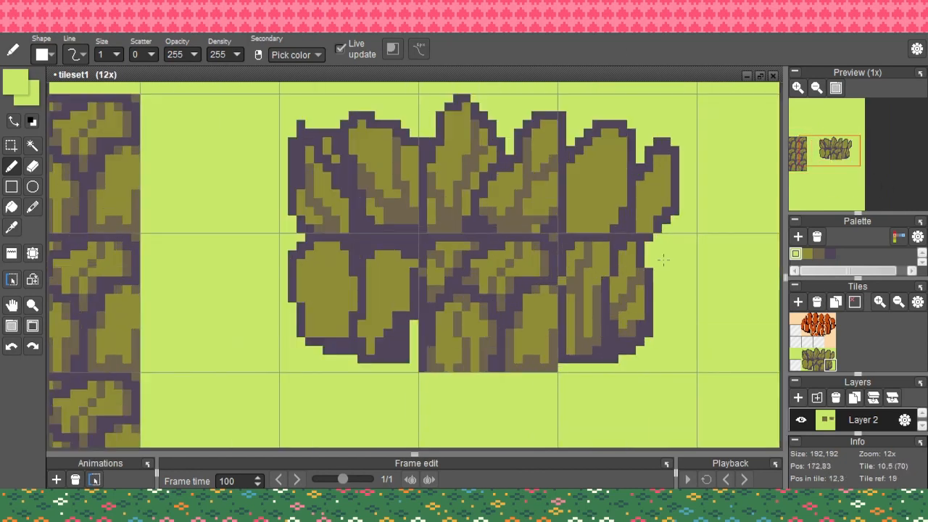
pyautogui.click(833, 335)
pyautogui.scroll(-1, 644, 331)
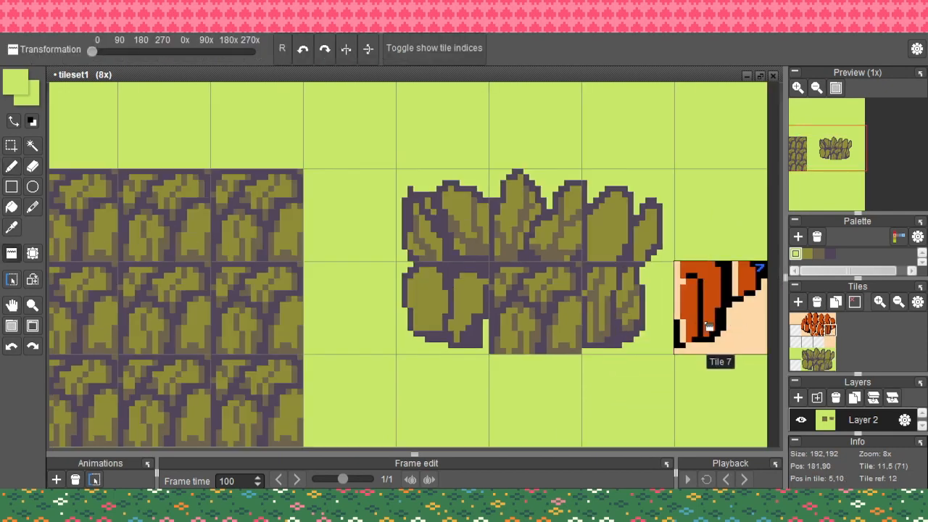
pyautogui.click(806, 333)
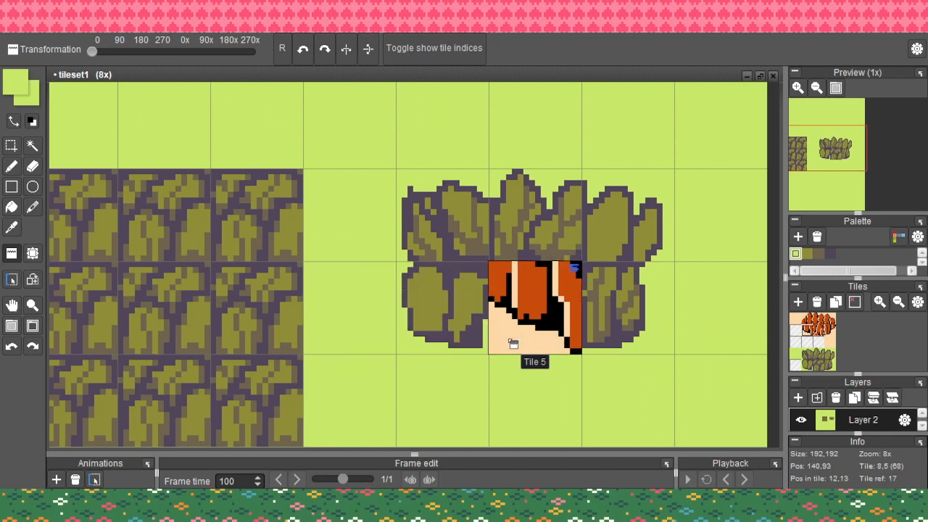
pyautogui.click(804, 319)
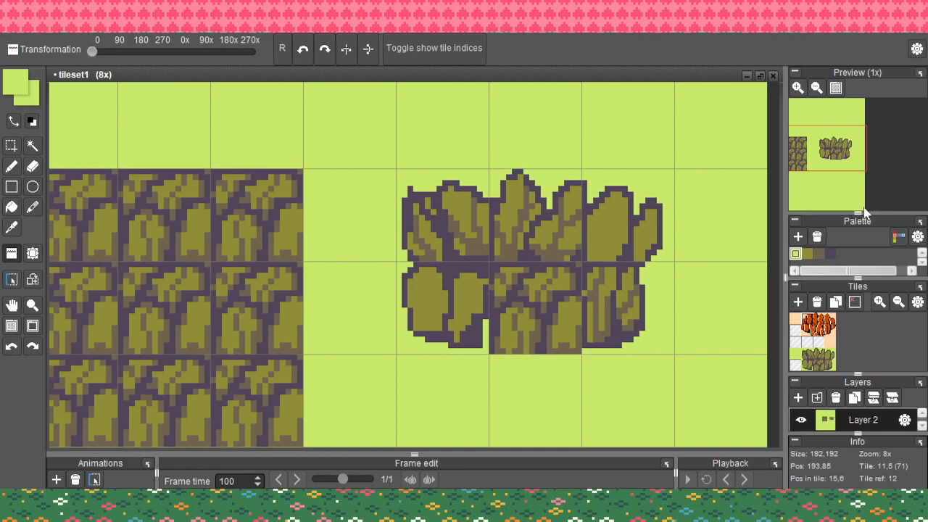
pyautogui.click(829, 319)
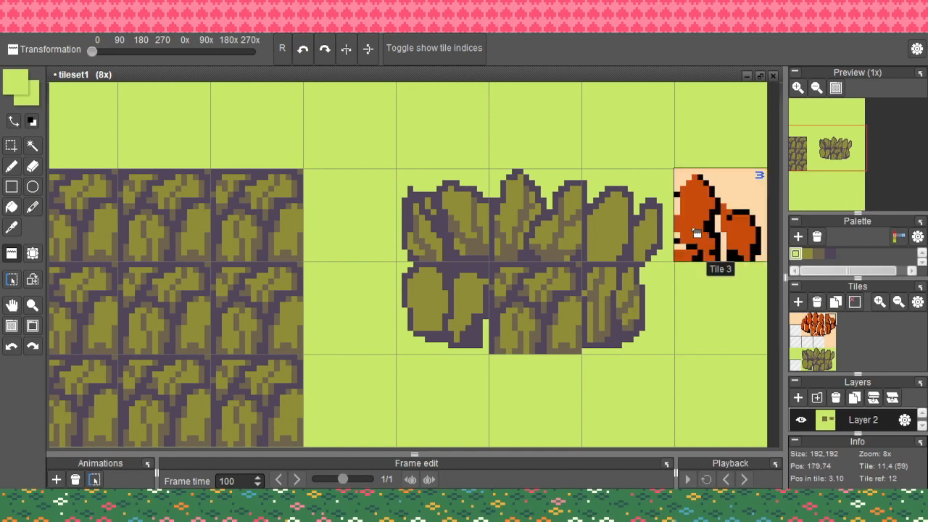
pyautogui.click(822, 368)
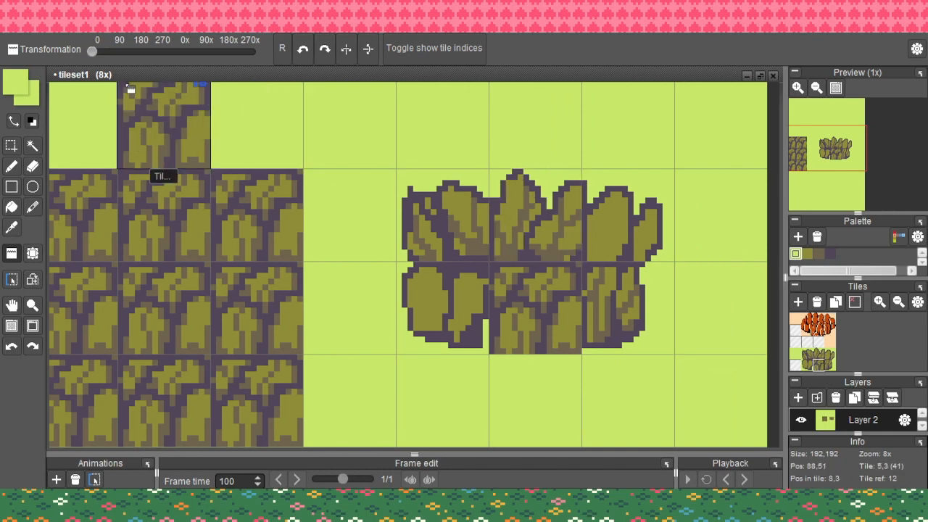
pyautogui.press('b')
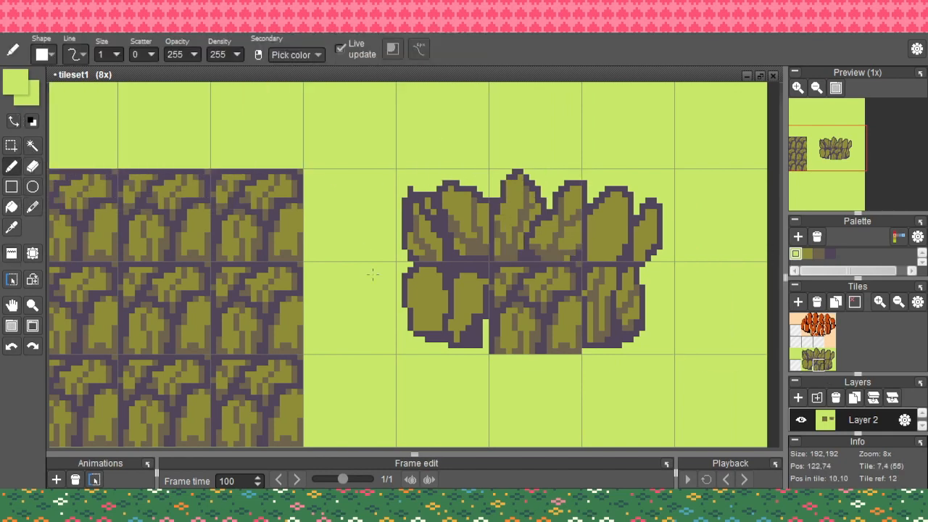
# Slope the upper-left shoulder of the left stone in the lower-left tile with dark purple and trim its outside with light green
pyautogui.scroll(5, 415, 322)
pyautogui.keyDown('alt'); pyautogui.click(392, 232); pyautogui.keyUp('alt')
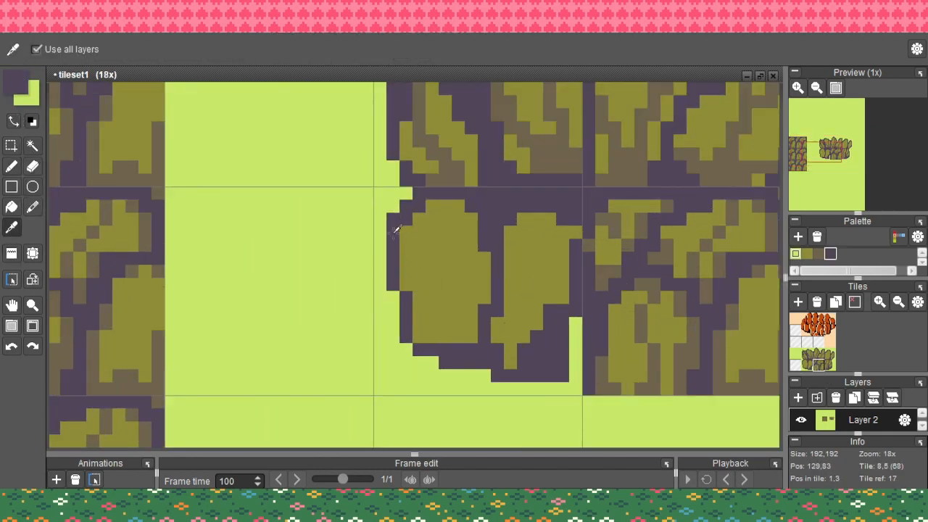
pyautogui.moveTo(407, 232); pyautogui.dragTo(419, 219)
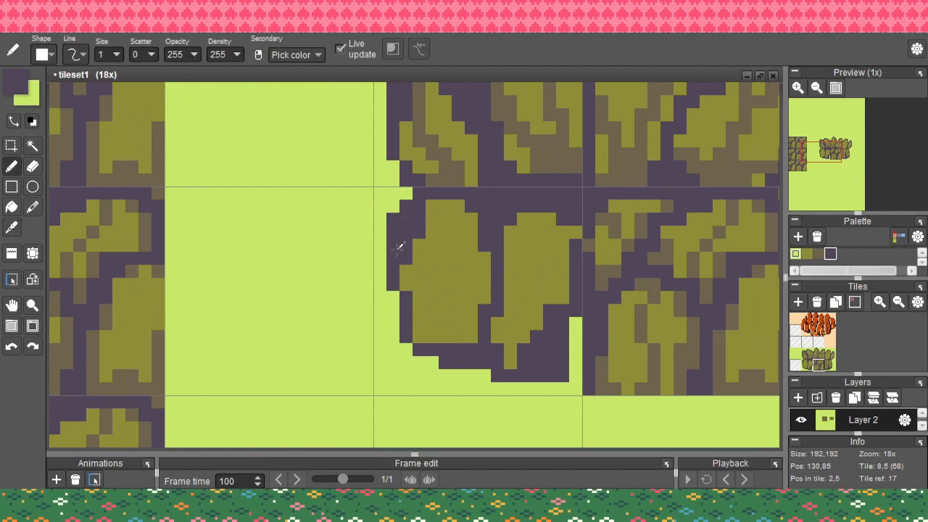
pyautogui.keyDown('alt'); pyautogui.click(392, 228); pyautogui.keyUp('alt')
pyautogui.click(406, 206)
# Taper the bottom of the left stone in the lower-left tile with light green, olive and dark purple, shortening the right stone's tip
pyautogui.click(406, 323)
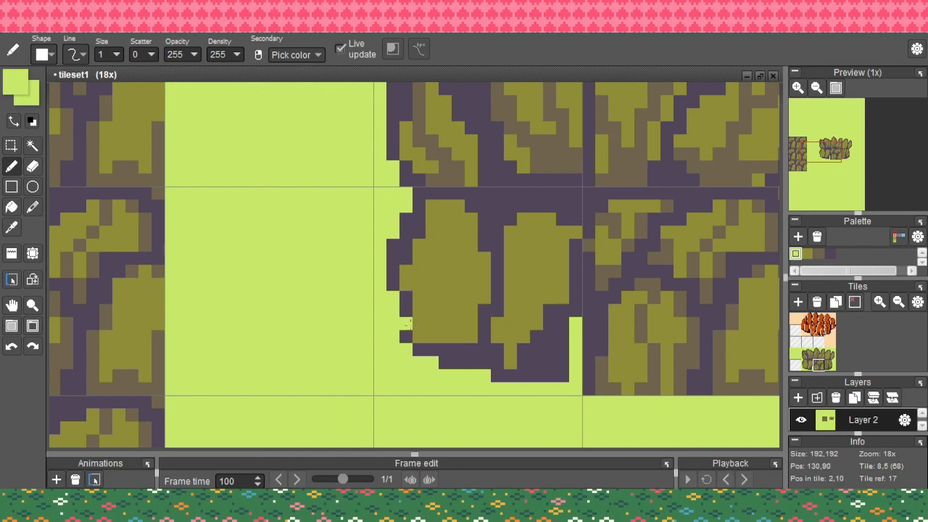
pyautogui.moveTo(419, 337)
pyautogui.mouseDown()
pyautogui.moveTo(436, 352)
pyautogui.moveTo(405, 318)
pyautogui.moveTo(439, 361)
pyautogui.moveTo(452, 325)
pyautogui.moveTo(445, 349)
pyautogui.moveTo(471, 345)
pyautogui.moveTo(482, 303)
pyautogui.moveTo(480, 318)
pyautogui.moveTo(534, 342)
pyautogui.moveTo(512, 359)
pyautogui.mouseUp()
pyautogui.keyDown('alt'); pyautogui.click(434, 342); pyautogui.keyUp('alt')
pyautogui.keyDown('alt'); pyautogui.click(445, 335); pyautogui.keyUp('alt')
pyautogui.click(484, 310)
pyautogui.keyDown('alt'); pyautogui.click(481, 319); pyautogui.keyUp('alt')
# Trim the lower-left tile's bottom outline corners with light green and close the gap beside the middle tile with dark purple
pyautogui.keyDown('alt'); pyautogui.click(466, 372); pyautogui.keyUp('alt')
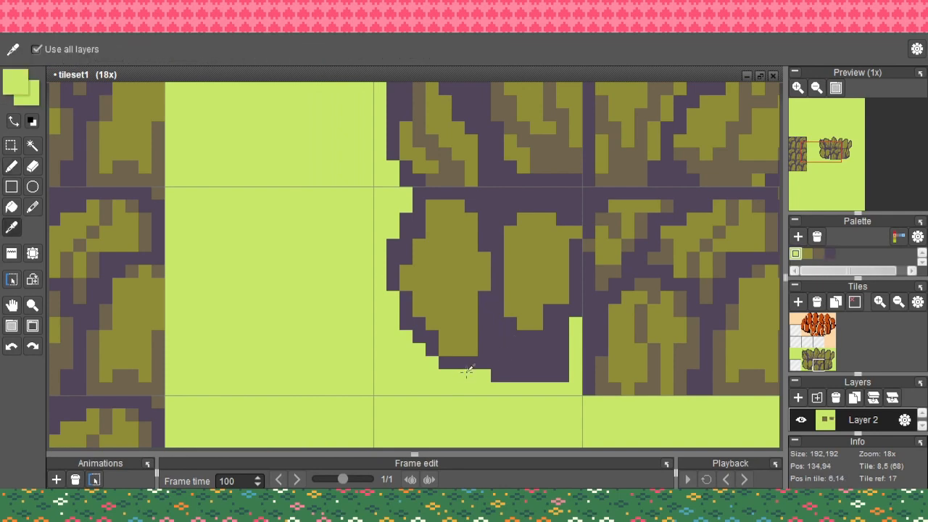
pyautogui.click(497, 375)
pyautogui.click(561, 376)
pyautogui.keyDown('alt'); pyautogui.click(555, 352); pyautogui.keyUp('alt')
pyautogui.click(574, 350)
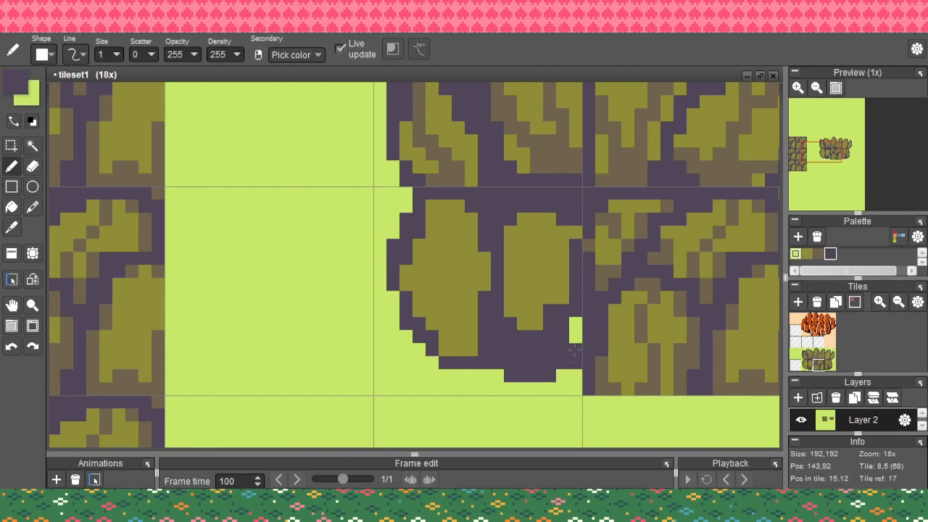
pyautogui.moveTo(574, 350)
pyautogui.mouseDown()
pyautogui.moveTo(575, 312)
pyautogui.moveTo(559, 287)
pyautogui.moveTo(549, 297)
pyautogui.moveTo(555, 336)
pyautogui.moveTo(535, 325)
pyautogui.moveTo(512, 333)
pyautogui.moveTo(519, 344)
pyautogui.moveTo(566, 310)
pyautogui.moveTo(500, 297)
pyautogui.moveTo(496, 309)
pyautogui.moveTo(483, 257)
pyautogui.moveTo(467, 336)
pyautogui.moveTo(445, 348)
pyautogui.moveTo(469, 343)
pyautogui.moveTo(443, 338)
pyautogui.moveTo(487, 324)
pyautogui.moveTo(449, 301)
pyautogui.moveTo(458, 336)
pyautogui.mouseUp()
# Reshape the lower ends of both stones in the lower-left tile with olive and dark purple, filling the light green gap
pyautogui.keyDown('alt'); pyautogui.click(560, 279); pyautogui.keyUp('alt')
pyautogui.keyDown('alt'); pyautogui.click(497, 307); pyautogui.keyUp('alt')
pyautogui.keyDown('alt'); pyautogui.click(460, 319); pyautogui.keyUp('alt')
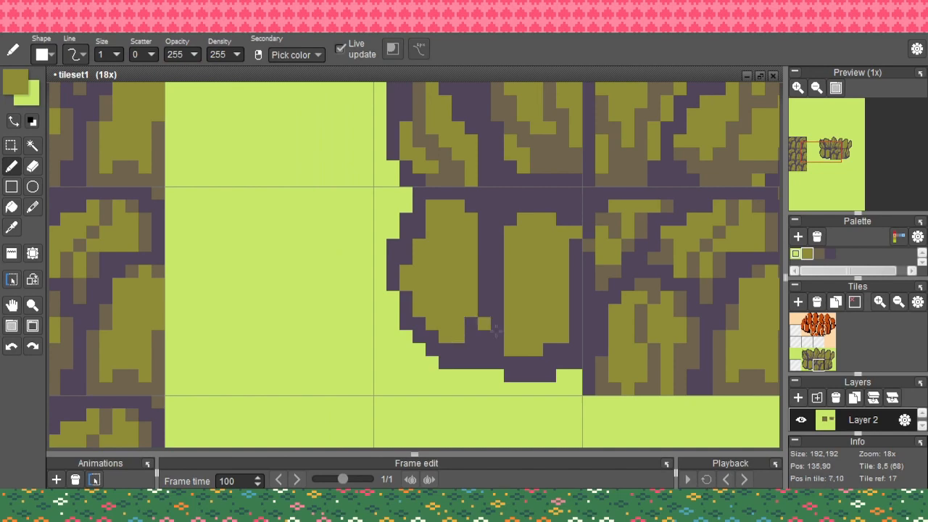
# Shade the right stone's left and bottom edges and the left stone's lower-right corner in the lower-left tile with brown
pyautogui.keyDown('alt'); pyautogui.click(648, 326); pyautogui.keyUp('alt')
pyautogui.moveTo(505, 255)
pyautogui.mouseDown()
pyautogui.moveTo(505, 347)
pyautogui.moveTo(563, 344)
pyautogui.moveTo(549, 358)
pyautogui.moveTo(524, 356)
pyautogui.mouseUp()
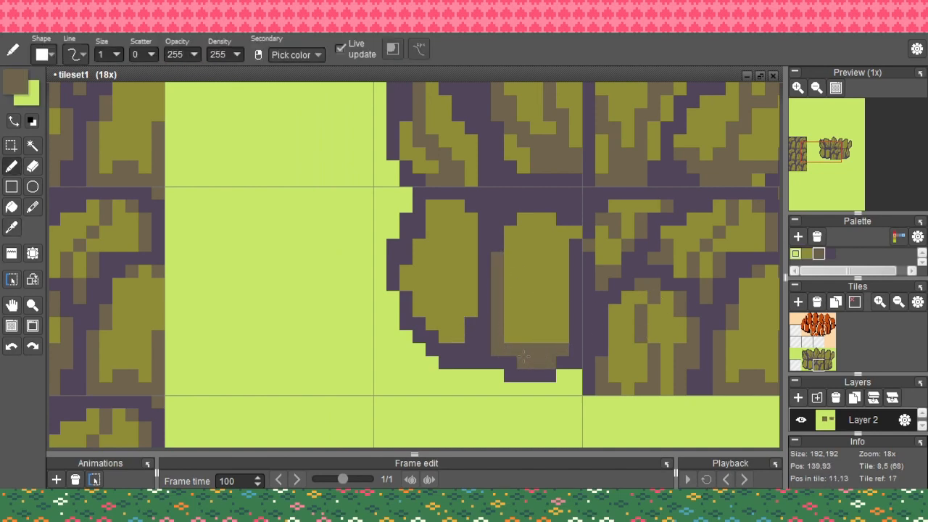
pyautogui.moveTo(460, 335); pyautogui.dragTo(465, 347)
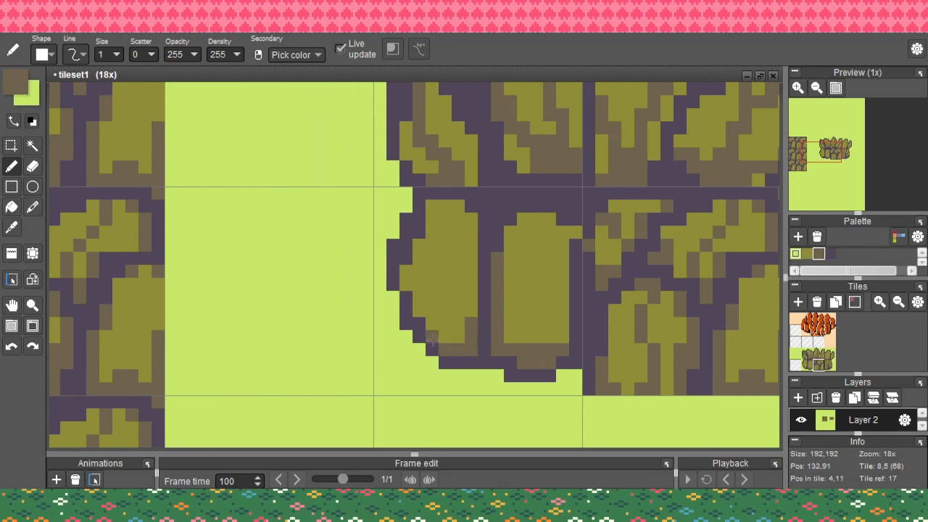
pyautogui.hotkey('ctrl', 'z')
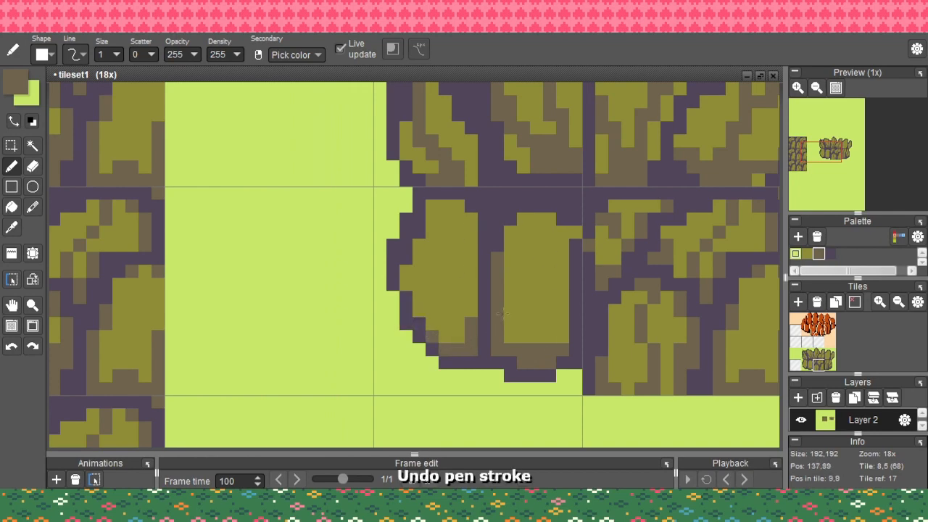
pyautogui.click(475, 314)
pyautogui.moveTo(461, 337); pyautogui.dragTo(445, 337)
# Draw diagonal brown creases down both stones in the lower-left tile and shade the left stone's outer edge
pyautogui.press('space')
pyautogui.moveTo(511, 290); pyautogui.dragTo(482, 317)
pyautogui.moveTo(491, 267); pyautogui.dragTo(533, 366)
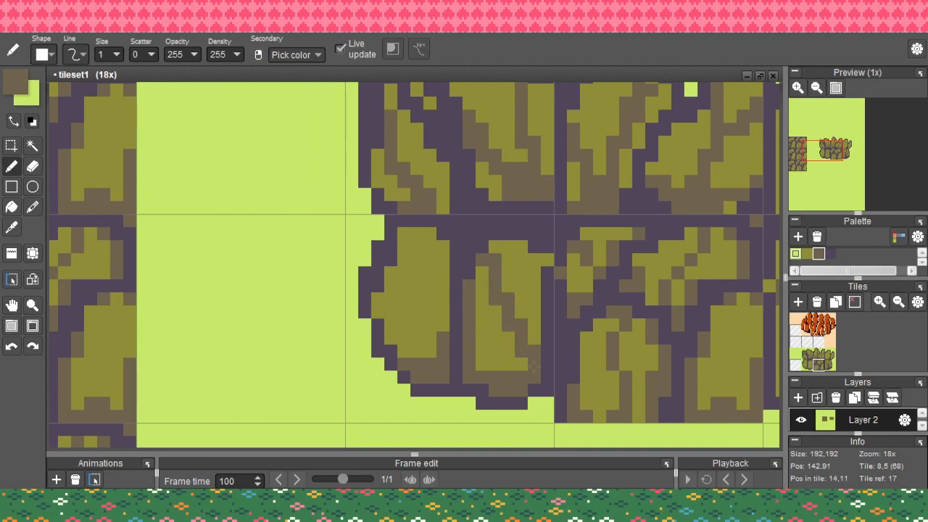
pyautogui.moveTo(391, 272)
pyautogui.mouseDown()
pyautogui.moveTo(394, 318)
pyautogui.moveTo(430, 351)
pyautogui.mouseUp()
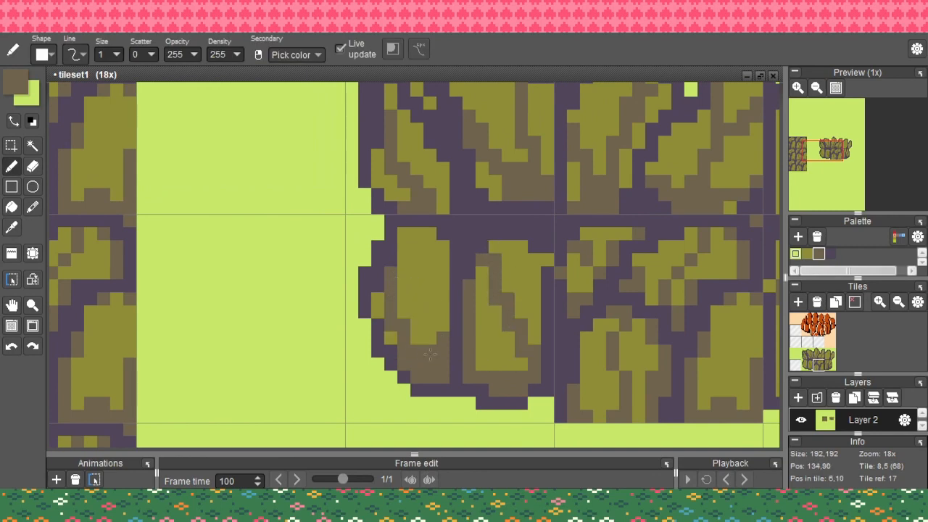
pyautogui.hotkey('ctrl', 'z')
pyautogui.moveTo(391, 273)
pyautogui.mouseDown()
pyautogui.moveTo(403, 313)
pyautogui.moveTo(431, 351)
pyautogui.mouseUp()
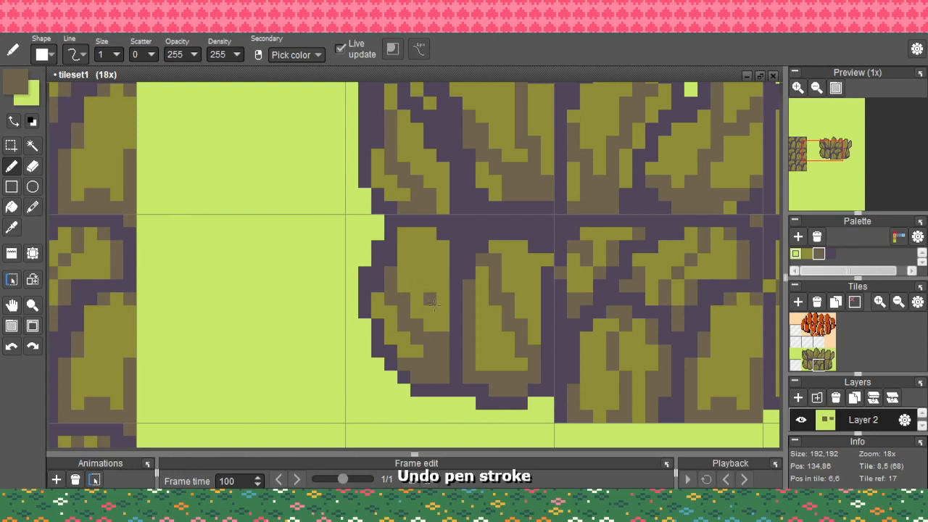
pyautogui.moveTo(429, 298); pyautogui.dragTo(429, 331)
# Draw a brown crease down the large stone in the upper-right tile and shade its base
pyautogui.press('space')
pyautogui.moveTo(534, 323); pyautogui.dragTo(448, 342)
pyautogui.moveTo(594, 274)
pyautogui.mouseDown()
pyautogui.moveTo(430, 298)
pyautogui.moveTo(433, 375)
pyautogui.mouseUp()
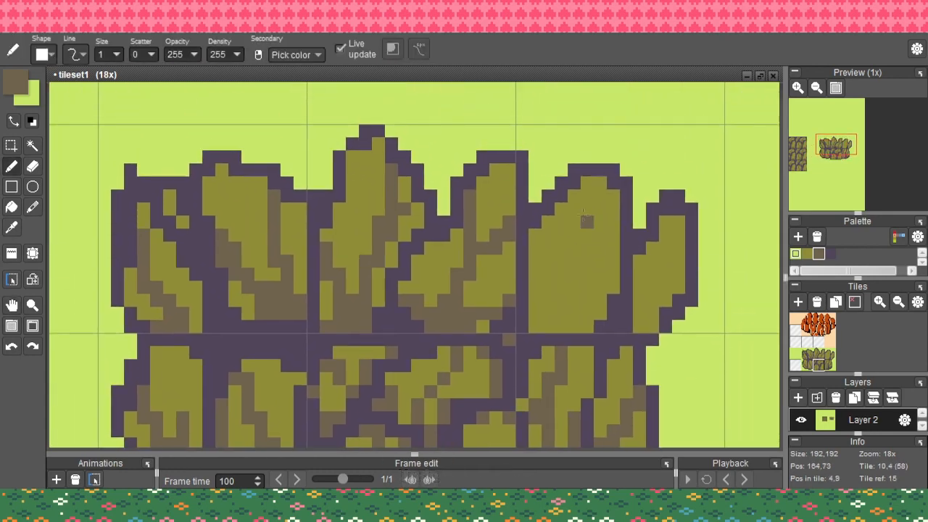
pyautogui.moveTo(562, 208)
pyautogui.mouseDown()
pyautogui.moveTo(582, 263)
pyautogui.moveTo(552, 321)
pyautogui.mouseUp()
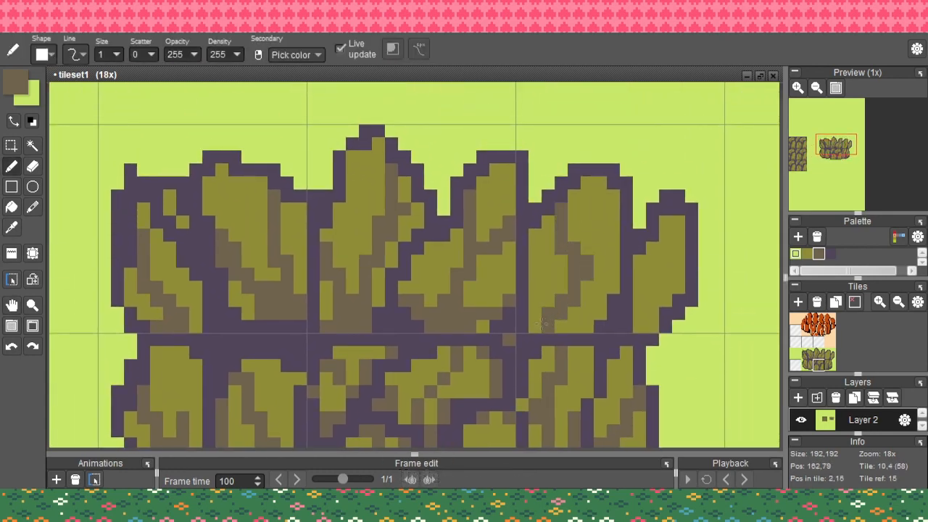
pyautogui.press('i')
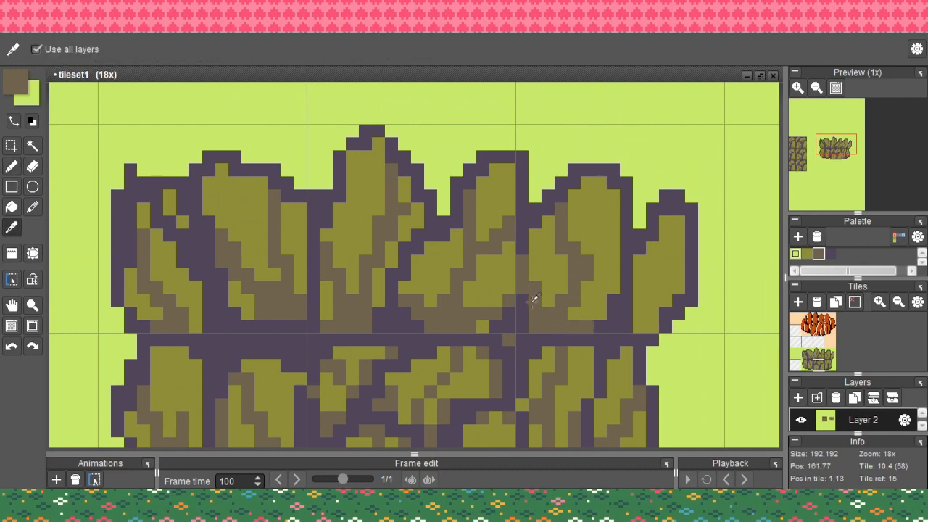
# Restore the dark purple border left of the upper-right tile's large stone and extend the brown shading along its base
pyautogui.rightClick(527, 296)
pyautogui.moveTo(523, 288); pyautogui.dragTo(522, 259)
pyautogui.rightClick(537, 292)
pyautogui.click(551, 305)
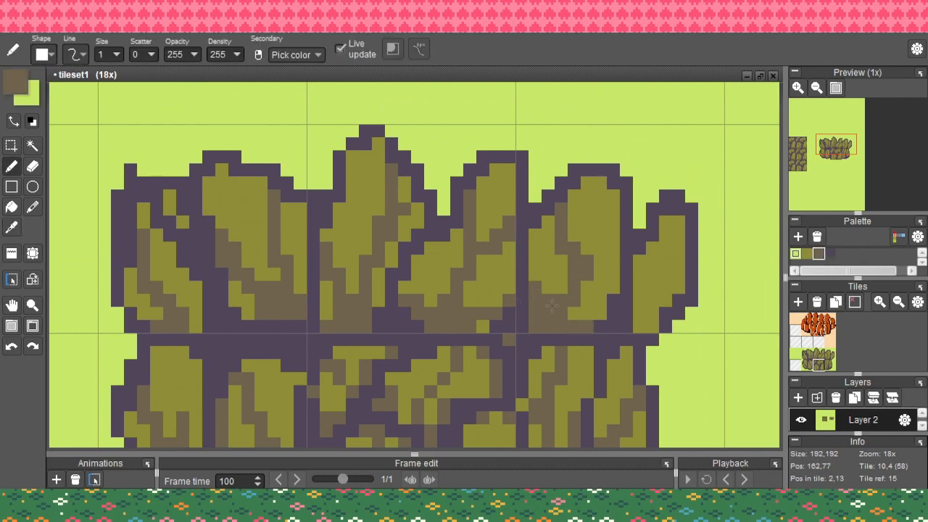
pyautogui.moveTo(586, 313); pyautogui.dragTo(596, 314)
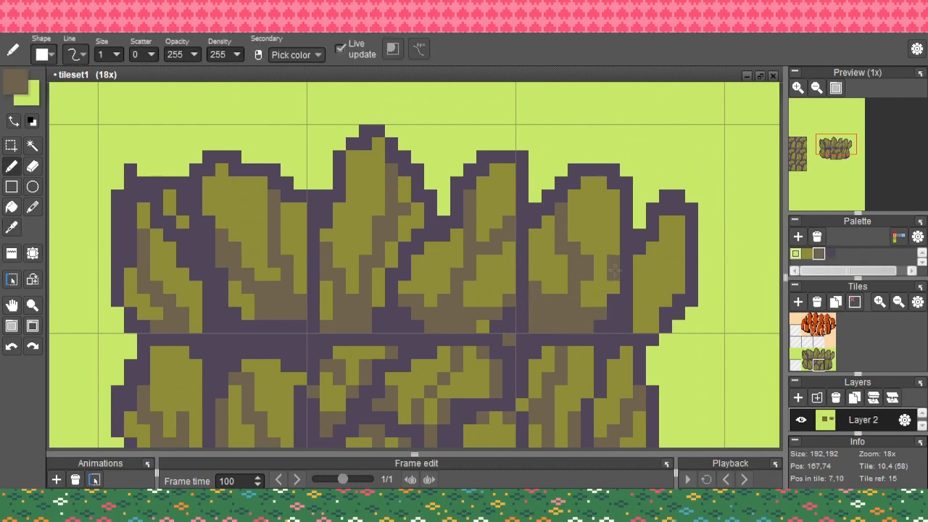
# Shade the upper-right tile's small stone, the large stone's upper-left edge and the middle stone's tip with brown
pyautogui.moveTo(640, 287)
pyautogui.mouseDown()
pyautogui.moveTo(658, 298)
pyautogui.moveTo(643, 321)
pyautogui.moveTo(677, 246)
pyautogui.moveTo(670, 212)
pyautogui.mouseUp()
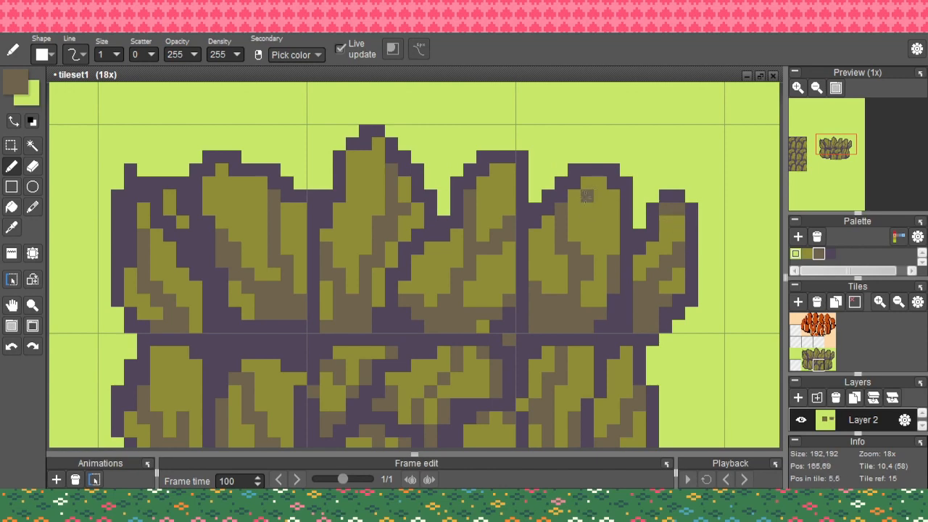
pyautogui.click(574, 183)
pyautogui.click(547, 220)
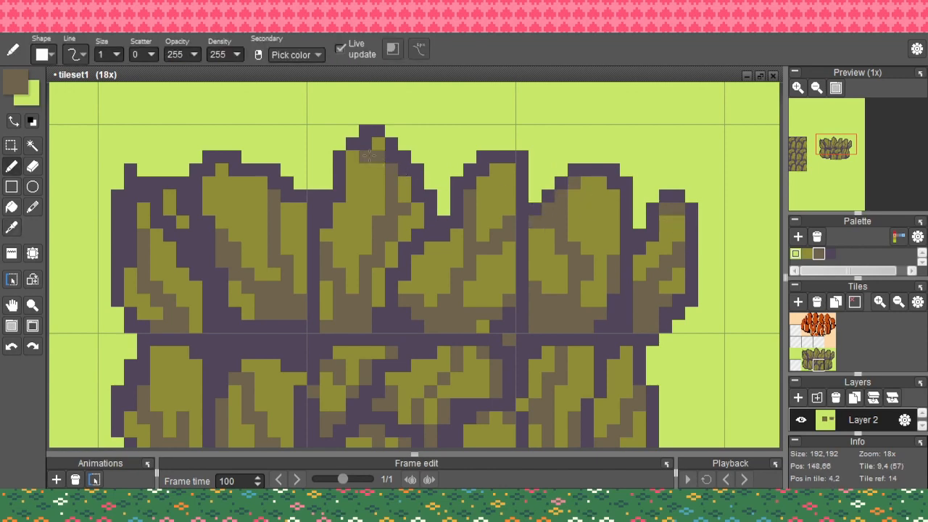
pyautogui.hotkey('ctrl', 'z')
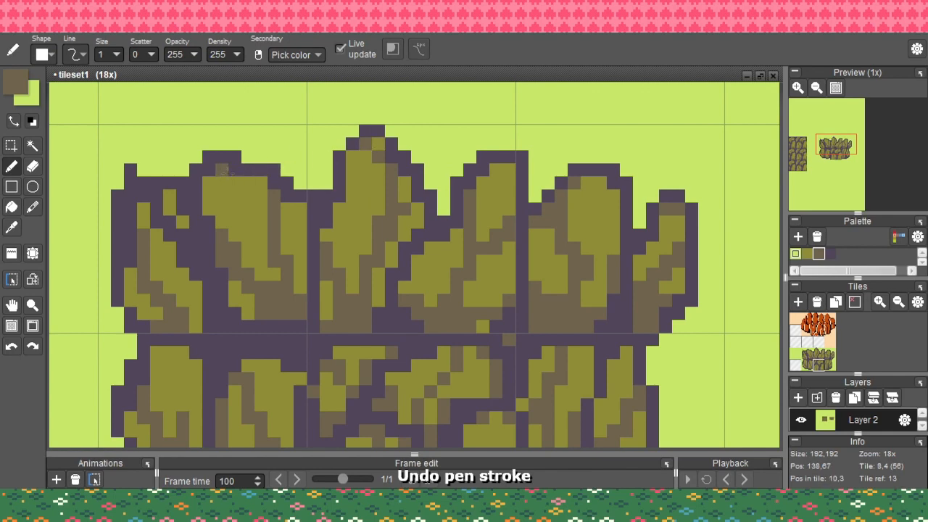
# Trim the upper-left tile's protruding outline pixel with light green and shade its left stone with brown and dark purple
pyautogui.rightClick(142, 168)
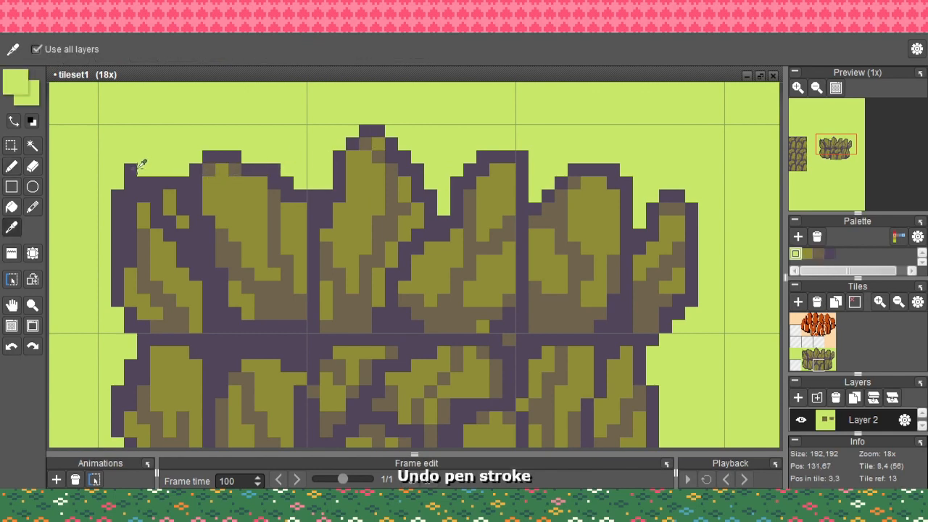
pyautogui.click(131, 170)
pyautogui.rightClick(143, 210)
pyautogui.moveTo(131, 209)
pyautogui.mouseDown()
pyautogui.moveTo(133, 258)
pyautogui.moveTo(135, 212)
pyautogui.moveTo(153, 194)
pyautogui.moveTo(185, 253)
pyautogui.moveTo(181, 238)
pyautogui.moveTo(172, 256)
pyautogui.moveTo(142, 260)
pyautogui.moveTo(184, 323)
pyautogui.mouseUp()
pyautogui.rightClick(145, 239)
pyautogui.rightClick(207, 247)
pyautogui.click(177, 247)
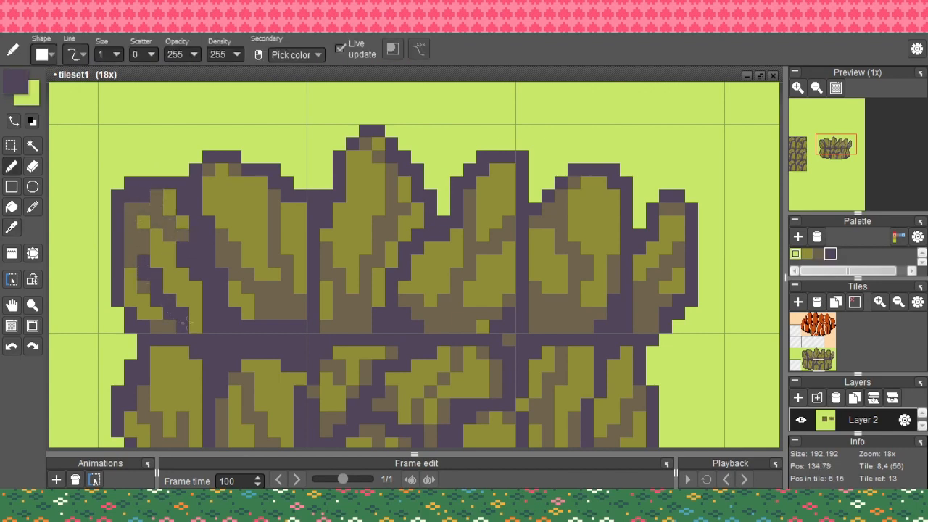
# Add dark purple shadows to the bases of the stones across the upper row of edge tiles
pyautogui.moveTo(255, 292); pyautogui.dragTo(287, 311)
pyautogui.click(249, 285)
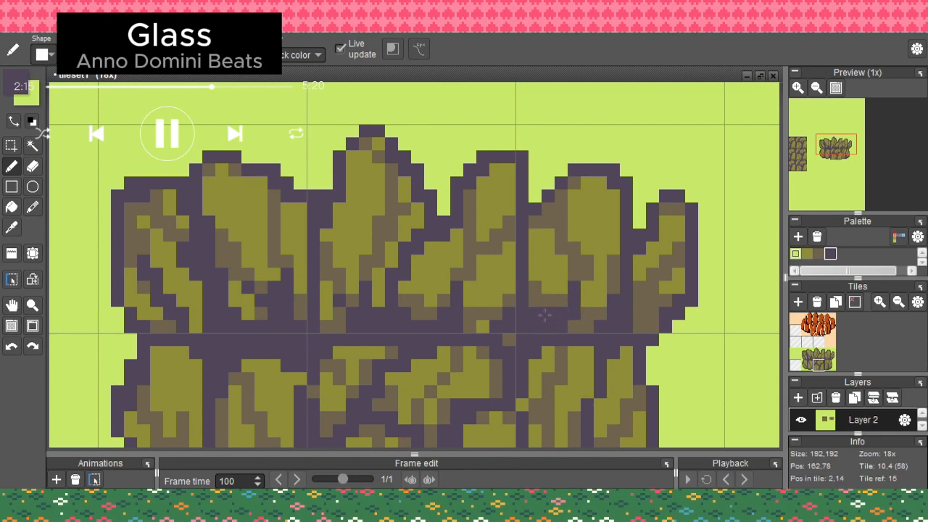
pyautogui.scroll(-4, 561, 331)
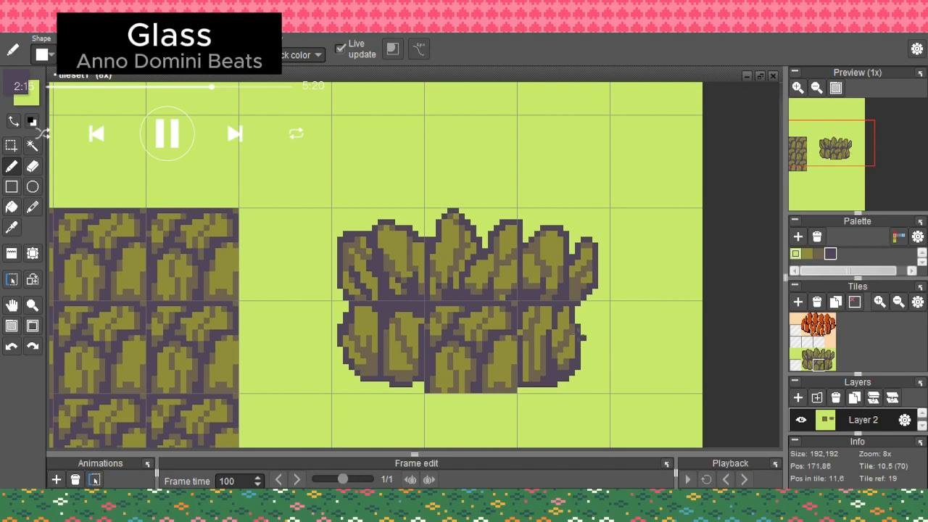
# Close the base of the lower-left stone in the bottom middle tile with a dark purple edge and brown shading
pyautogui.scroll(4, 366, 351)
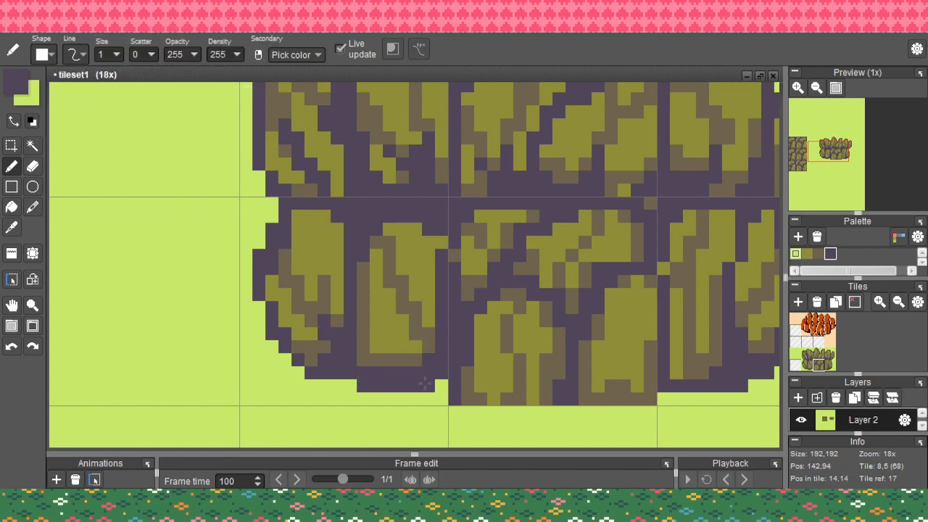
pyautogui.moveTo(491, 387); pyautogui.dragTo(406, 364)
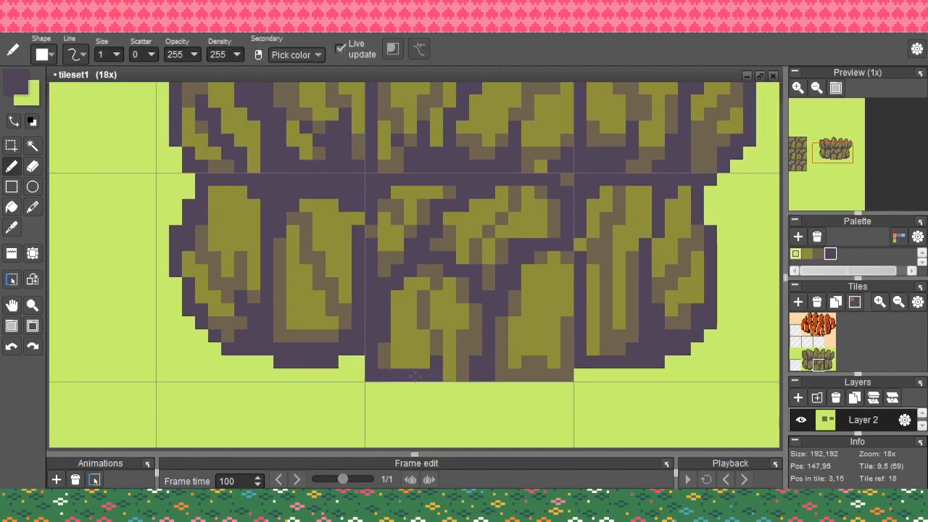
pyautogui.moveTo(462, 374); pyautogui.dragTo(449, 374)
pyautogui.rightClick(466, 344)
pyautogui.click(449, 361)
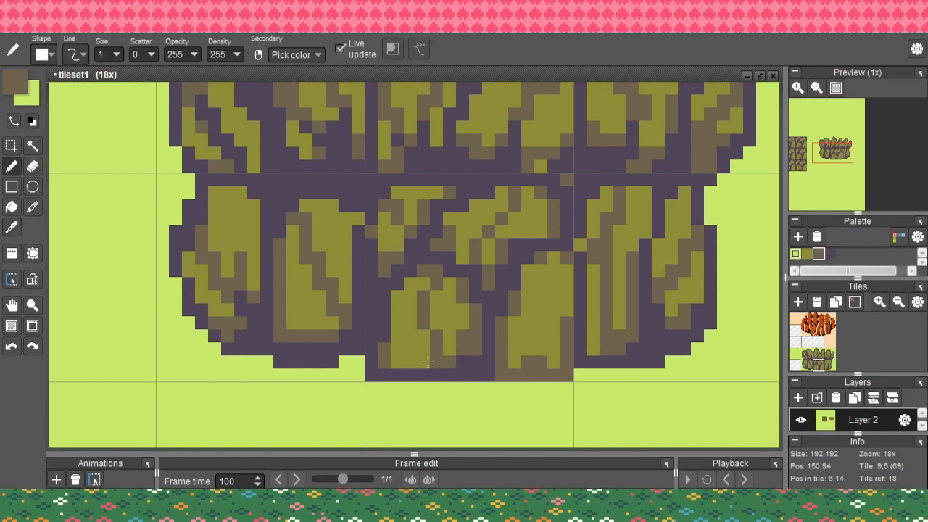
pyautogui.moveTo(397, 361); pyautogui.dragTo(423, 361)
pyautogui.scroll(-2, 422, 359)
pyautogui.scroll(2, 442, 359)
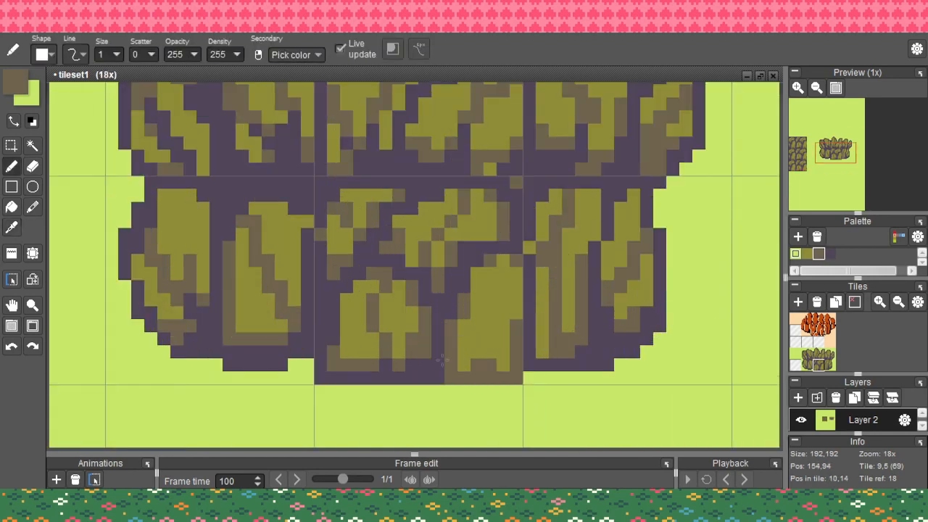
# Outline the bottom middle tile's right stone base in dark purple and cut a dark purple and brown crack into it
pyautogui.rightClick(524, 346)
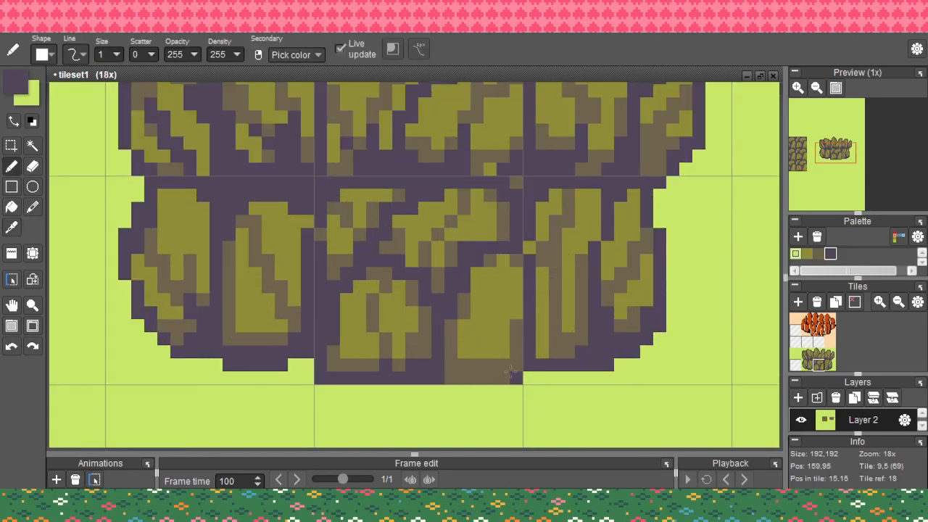
pyautogui.moveTo(515, 376); pyautogui.dragTo(446, 377)
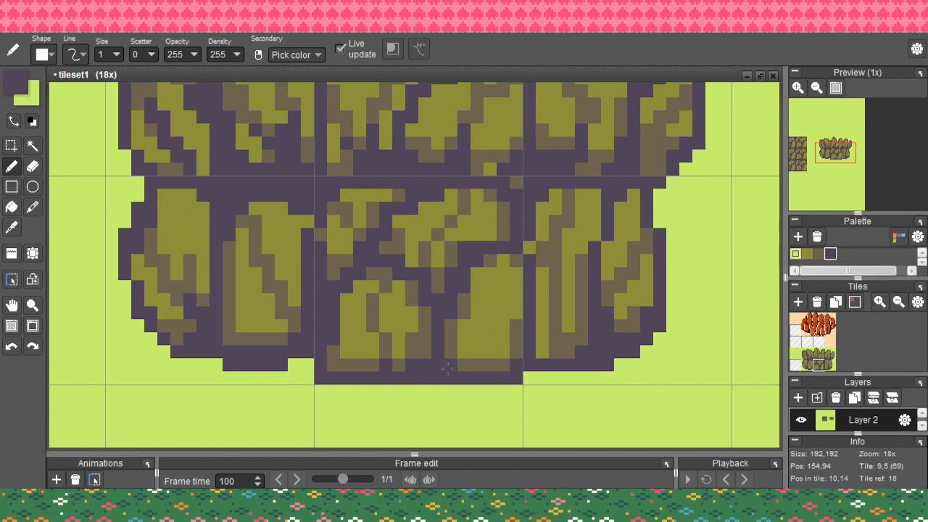
pyautogui.moveTo(554, 325); pyautogui.dragTo(571, 350)
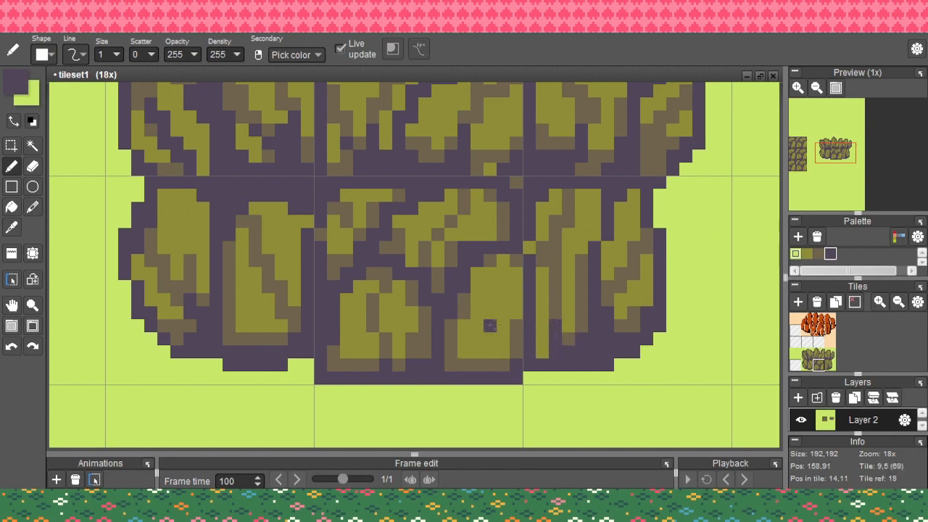
pyautogui.moveTo(489, 325); pyautogui.dragTo(452, 364)
pyautogui.rightClick(478, 363)
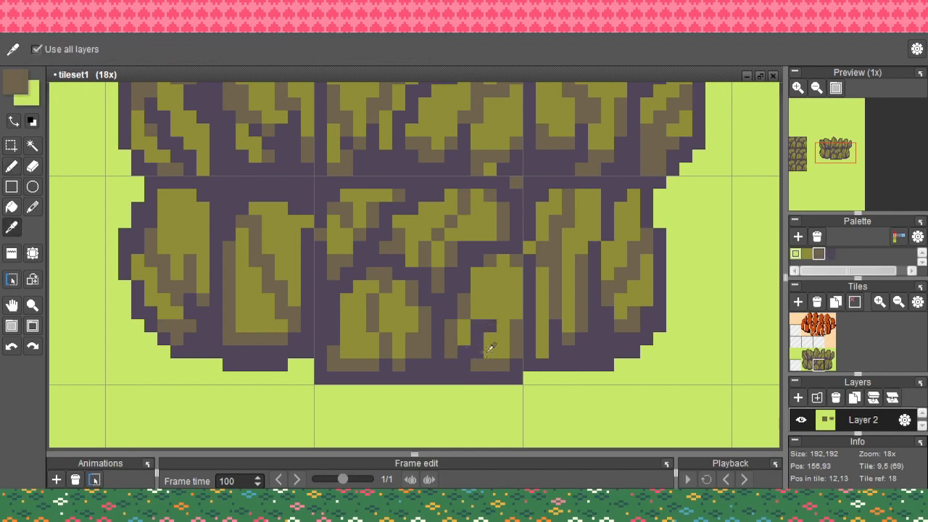
pyautogui.click(484, 333)
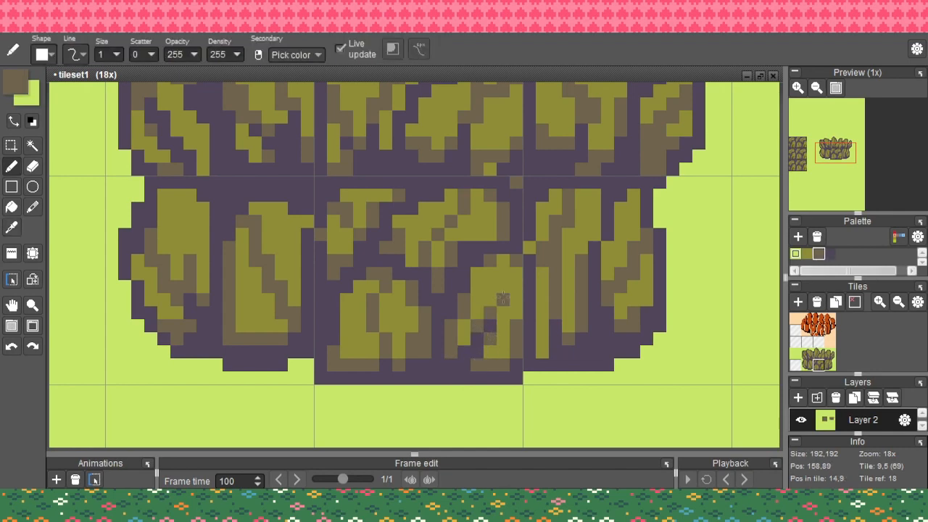
# Darken the gaps and creases between the stones in the lower-right tile with dark purple
pyautogui.rightClick(617, 322)
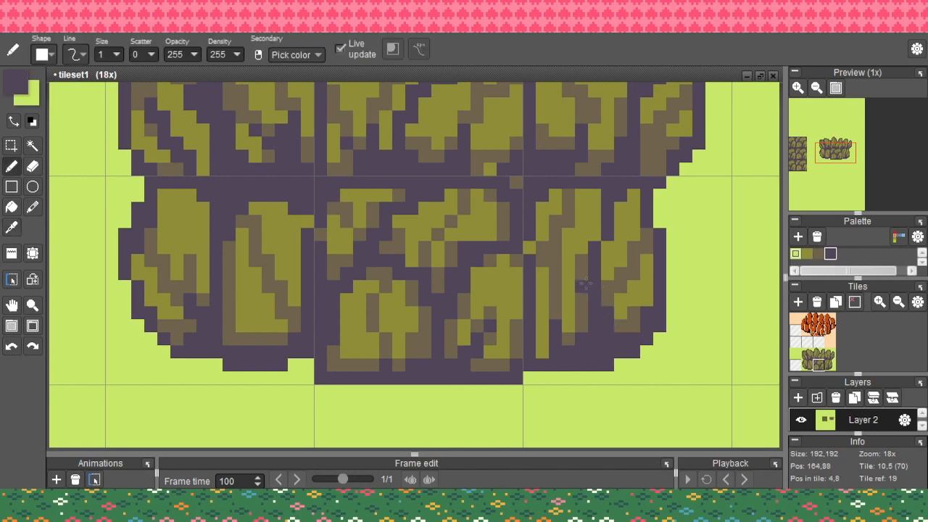
pyautogui.click(534, 249)
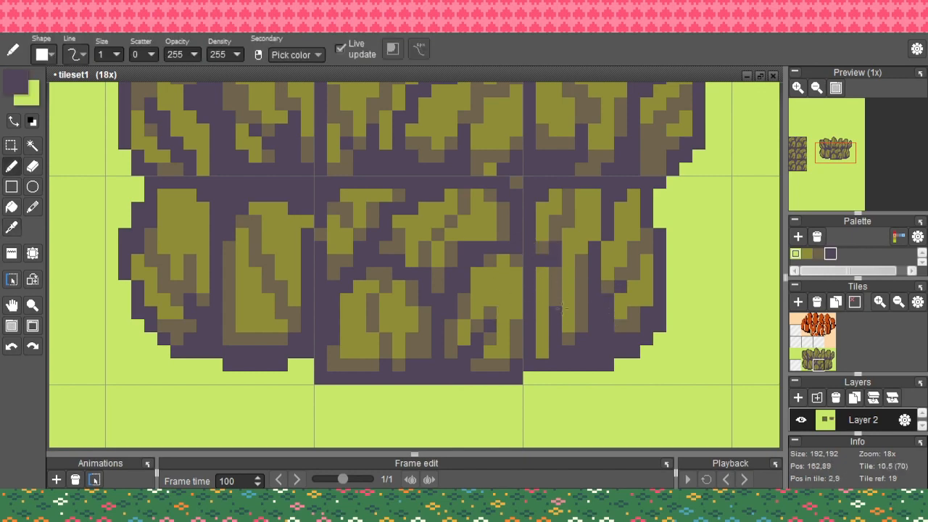
pyautogui.scroll(-5, 558, 309)
pyautogui.scroll(-1, 503, 302)
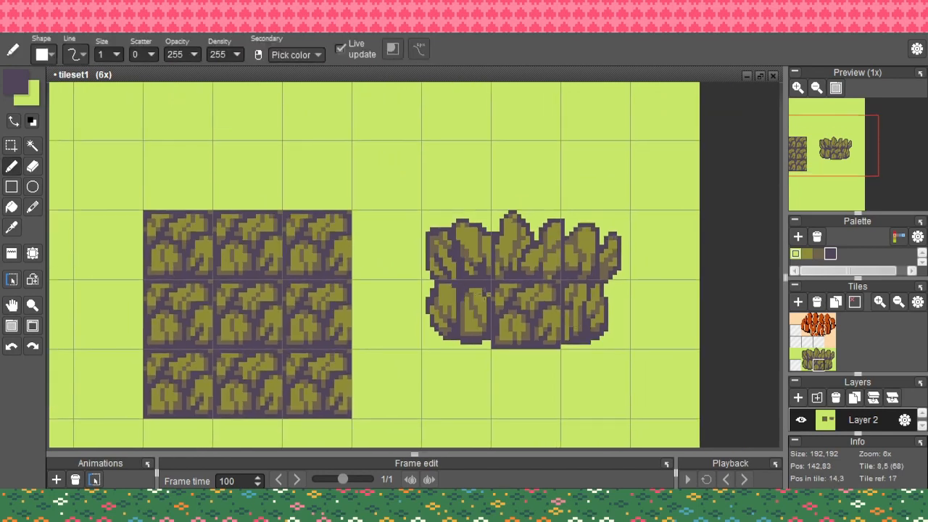
# Round off the top and bottom of the right stone in the lower-left tile with dark purple and brown
pyautogui.scroll(3, 495, 295)
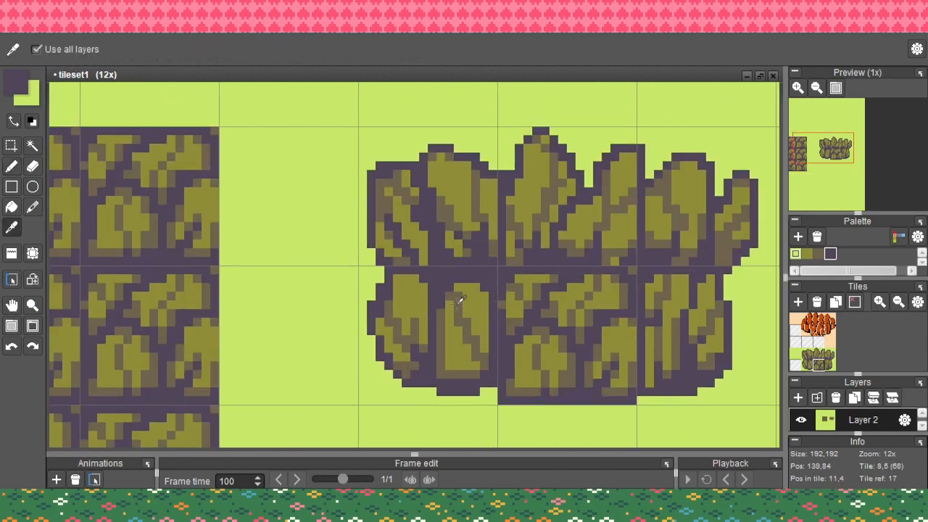
pyautogui.keyDown('alt'); pyautogui.click(459, 306); pyautogui.keyUp('alt')
pyautogui.scroll(2, 462, 306)
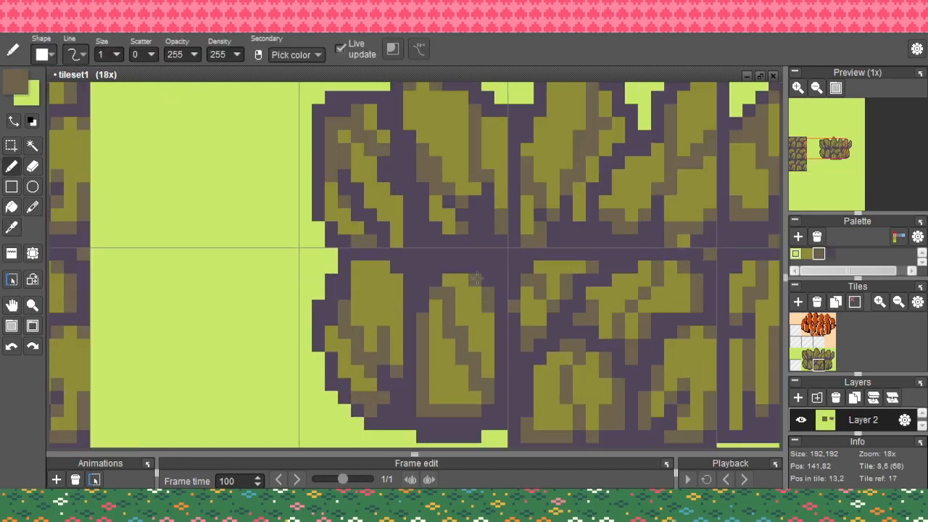
pyautogui.keyDown('alt'); pyautogui.click(434, 397); pyautogui.keyUp('alt')
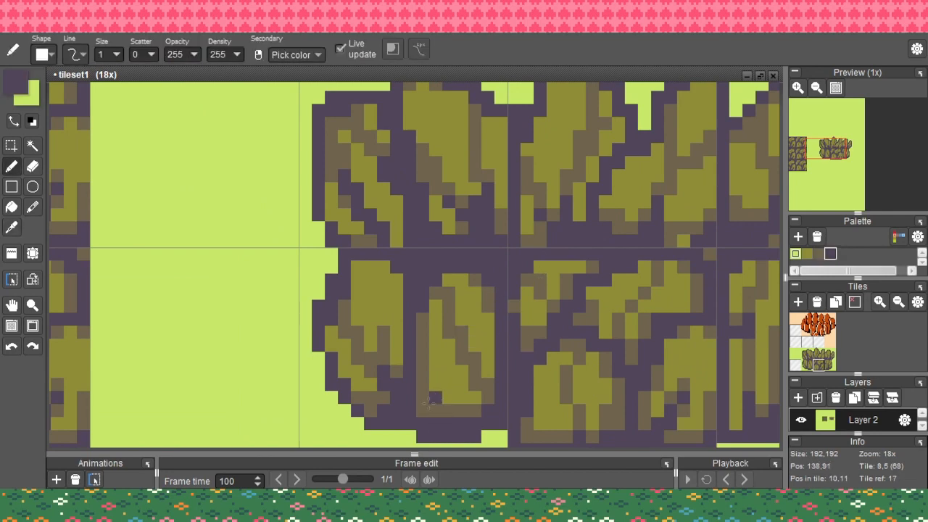
pyautogui.keyDown('alt'); pyautogui.click(458, 390); pyautogui.keyUp('alt')
pyautogui.scroll(5, 504, 376)
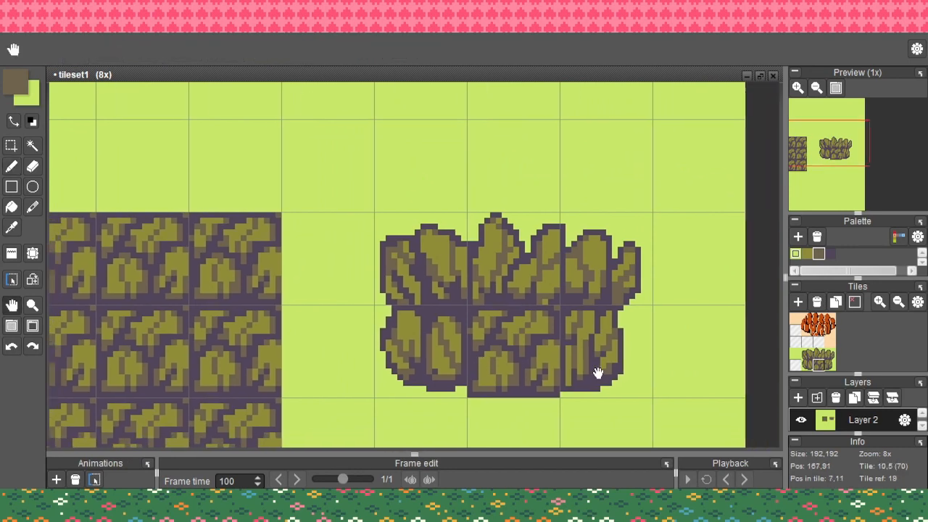
# Save the tileset1 file
pyautogui.scroll(-5, 429, 376)
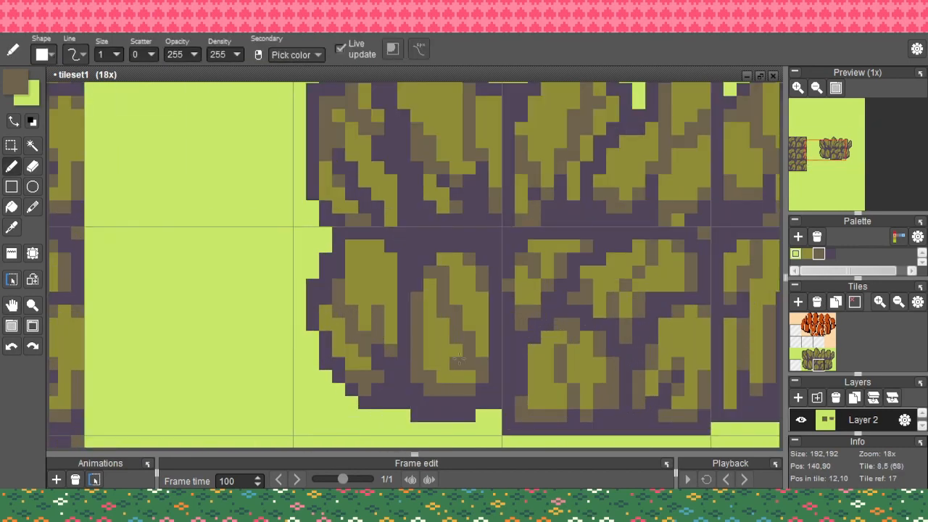
pyautogui.hotkey('ctrl', 's')
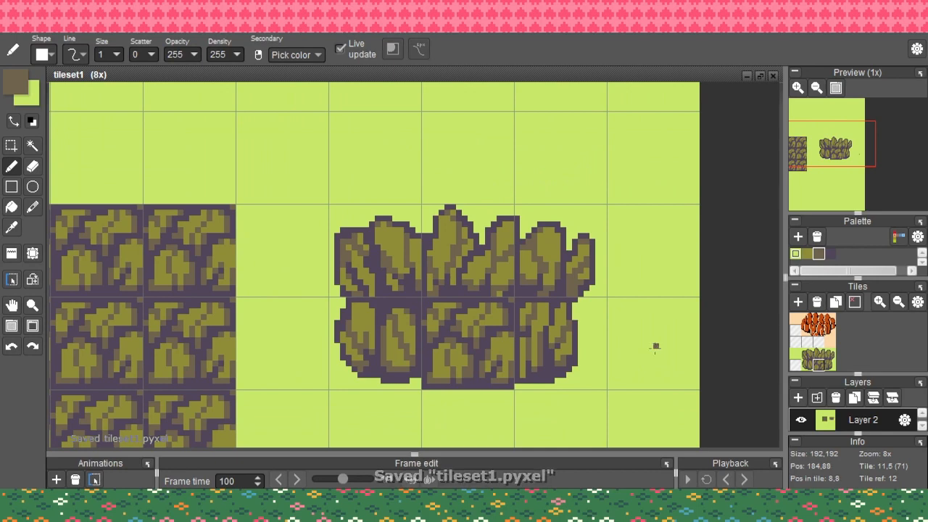
# Replace the top row of the 3x3 stone block with the top-left, top-middle and top-right edge tiles
pyautogui.scroll(-1, 430, 327)
pyautogui.scroll(-1, 432, 327)
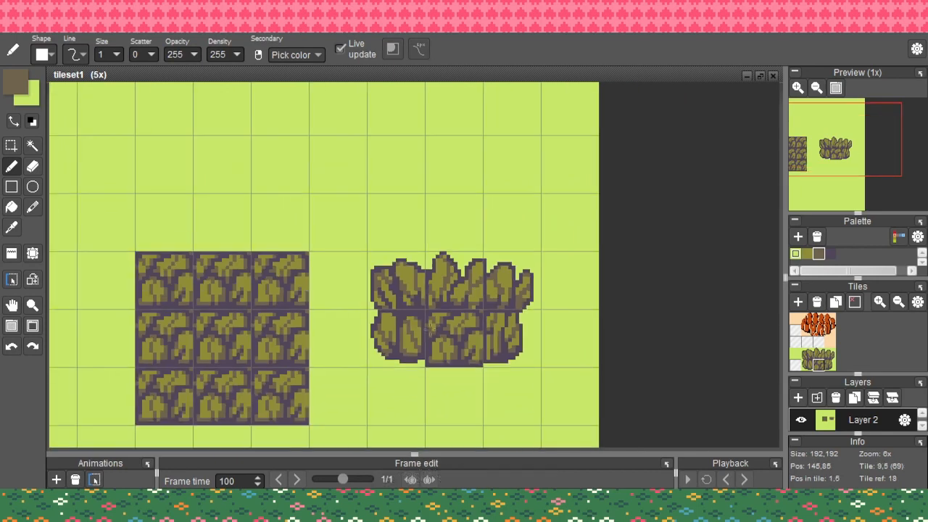
pyautogui.press('space')
pyautogui.moveTo(377, 291)
pyautogui.mouseDown()
pyautogui.moveTo(389, 271)
pyautogui.moveTo(425, 252)
pyautogui.mouseUp()
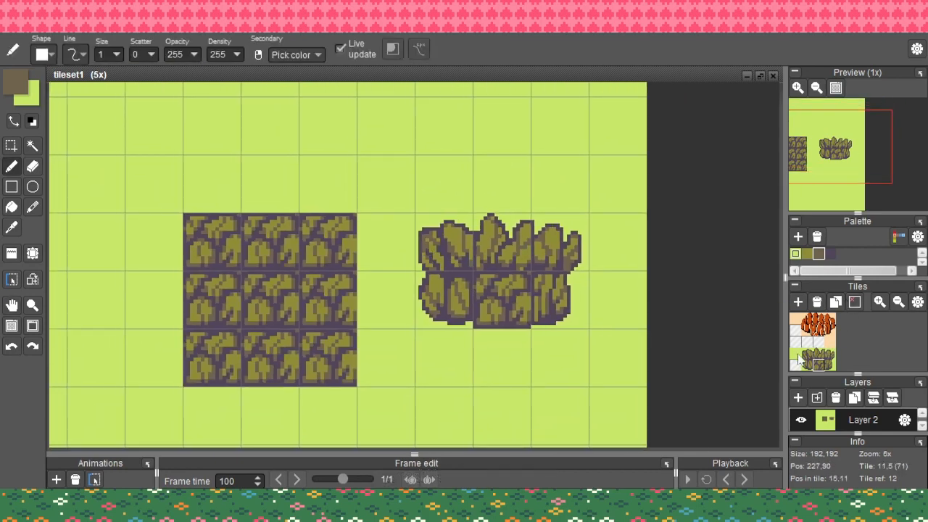
pyautogui.moveTo(797, 355); pyautogui.dragTo(232, 215)
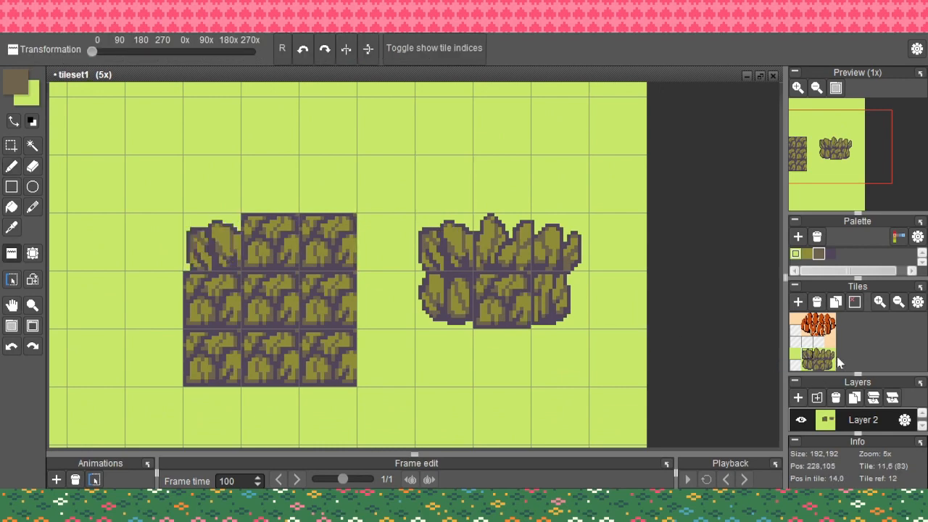
pyautogui.moveTo(834, 360); pyautogui.dragTo(341, 217)
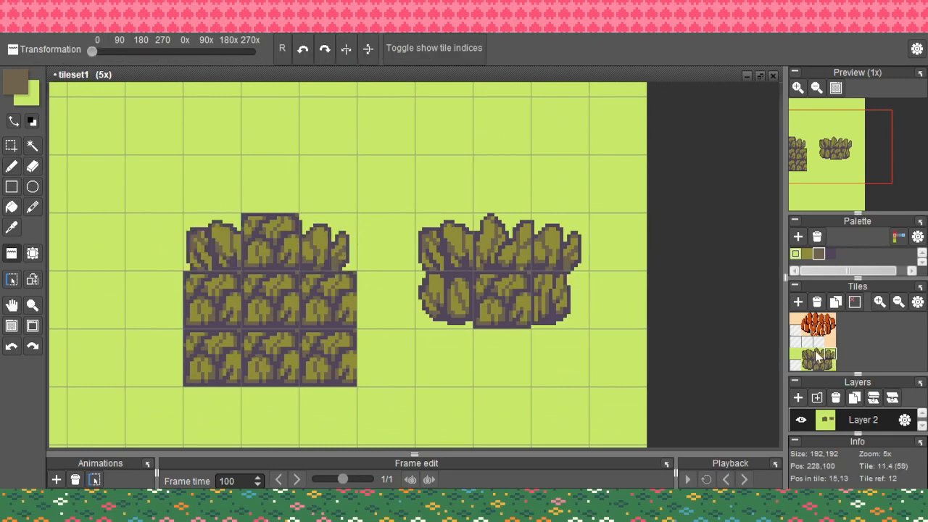
pyautogui.moveTo(818, 355); pyautogui.dragTo(285, 217)
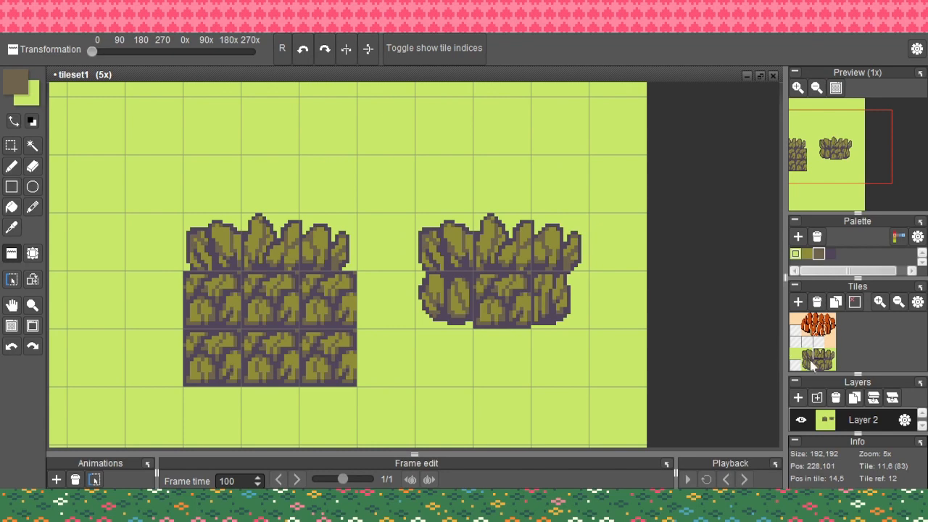
# Put lower-left edge tiles beside the middle row and at the bottom row's left end, and extend the middle row with a top-right edge tile
pyautogui.moveTo(812, 366); pyautogui.dragTo(160, 323)
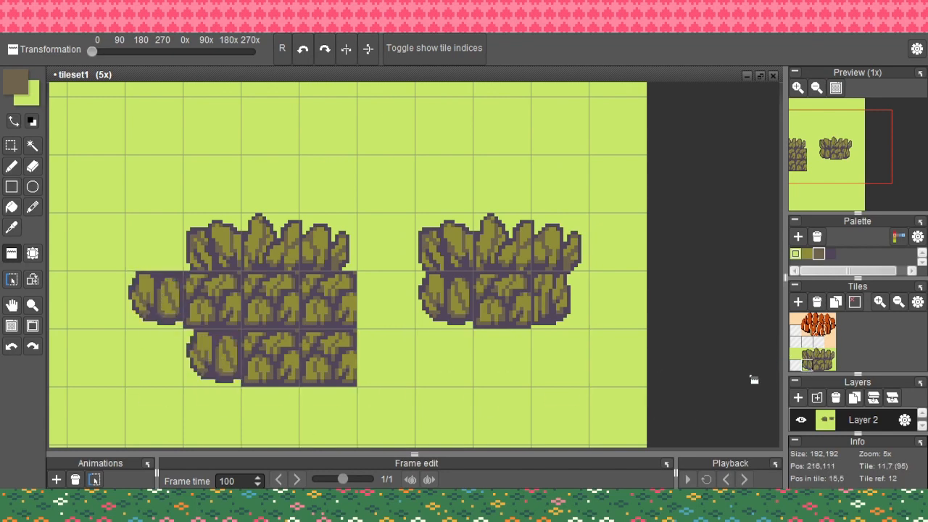
pyautogui.moveTo(818, 367); pyautogui.dragTo(770, 382)
pyautogui.moveTo(824, 372); pyautogui.dragTo(400, 316)
pyautogui.click(395, 307)
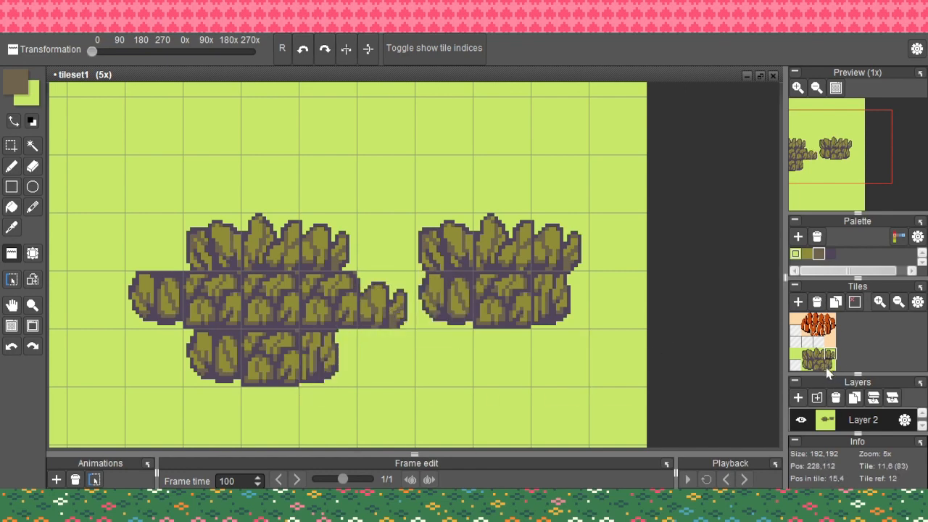
# Extend the bottom row one tile to the right with the lower-right edge tile, filling its former end with the centre stone tile
pyautogui.moveTo(826, 366); pyautogui.dragTo(335, 378)
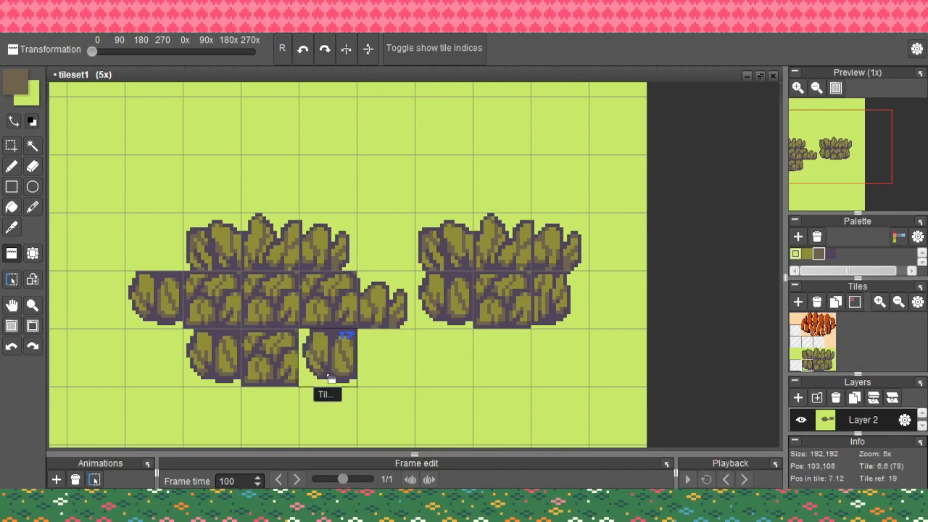
pyautogui.click(828, 356)
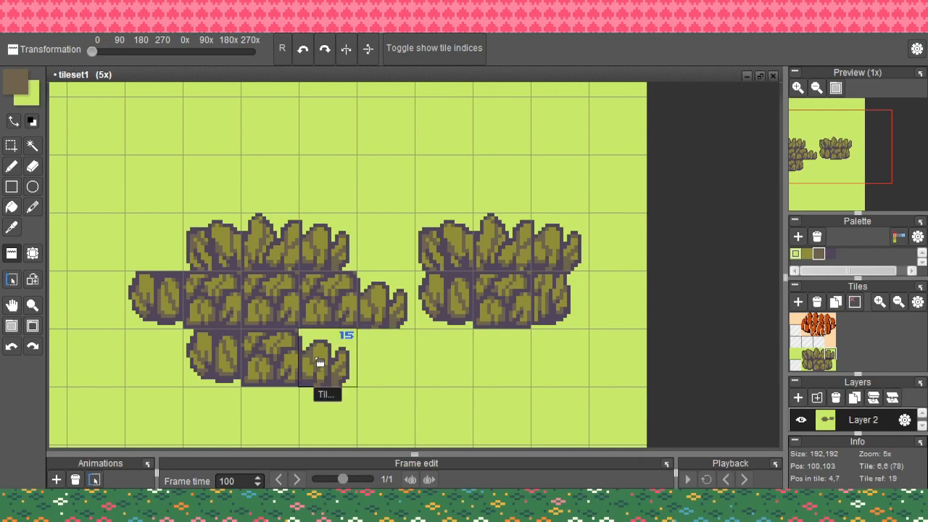
pyautogui.click(826, 366)
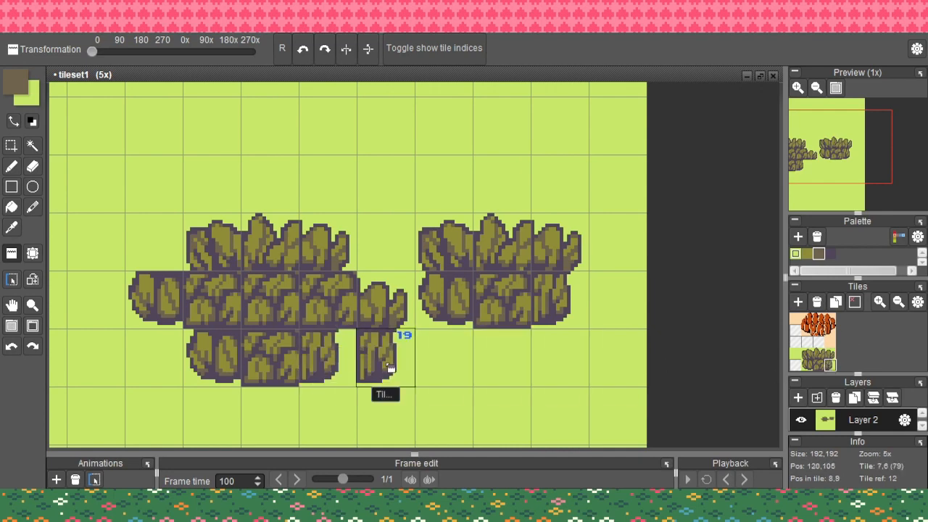
pyautogui.click(819, 366)
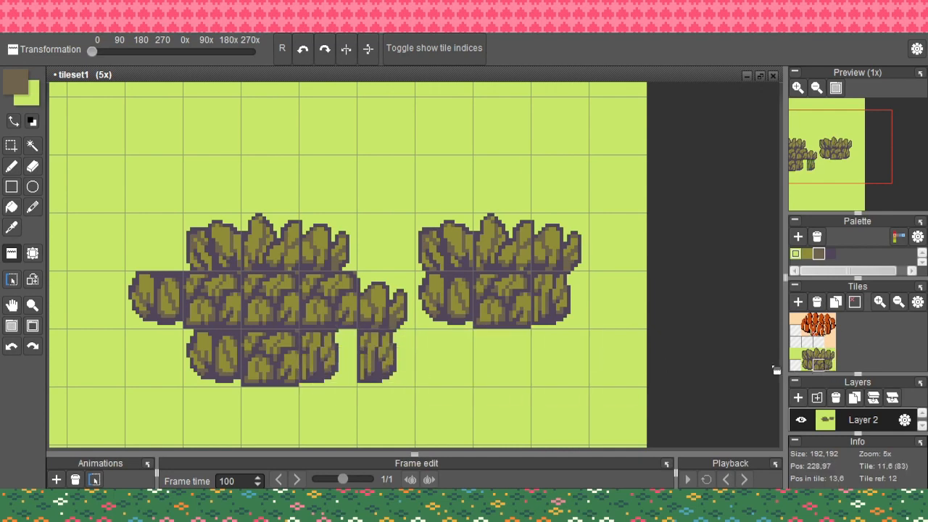
pyautogui.click(316, 361)
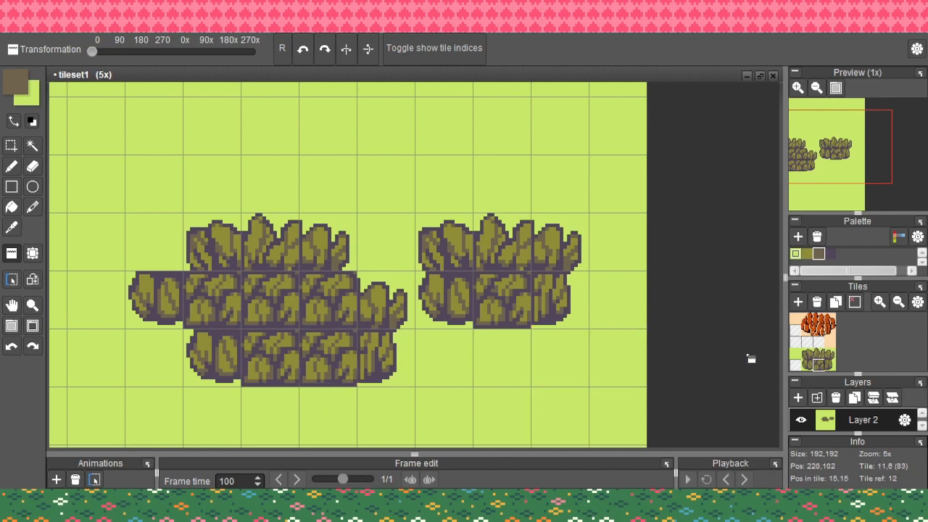
# Place two rows of eight centre stone tiles in the empty green area below the existing stone shapes
pyautogui.scroll(-1, 340, 326)
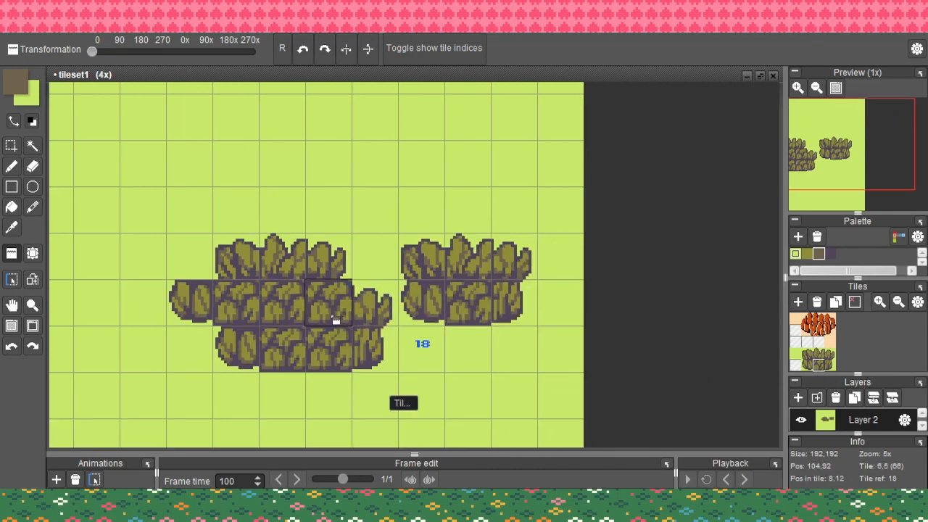
pyautogui.moveTo(337, 343); pyautogui.dragTo(390, 251)
pyautogui.press('t')
pyautogui.moveTo(246, 354); pyautogui.dragTo(569, 356)
pyautogui.moveTo(246, 306); pyautogui.dragTo(570, 306)
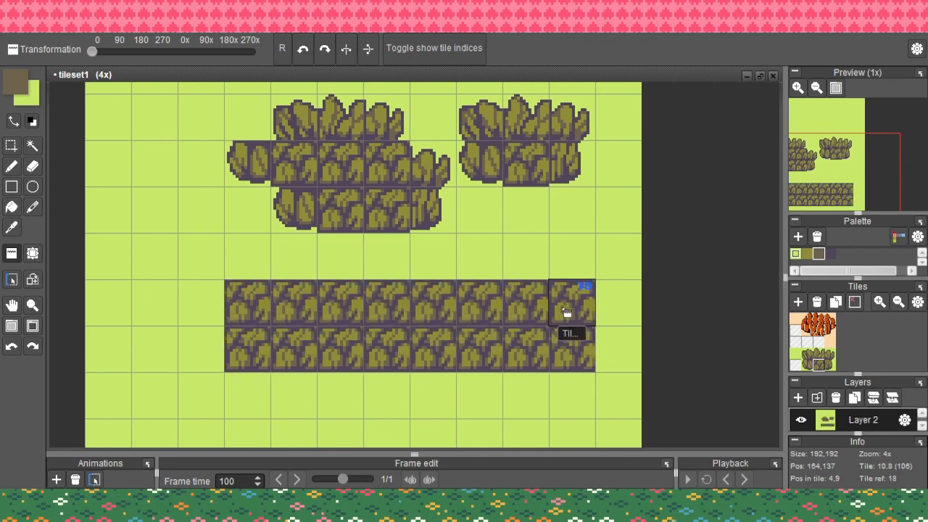
# Cap the right end of the long two-row block with a top-right edge tile above a lower-right edge tile
pyautogui.click(833, 364)
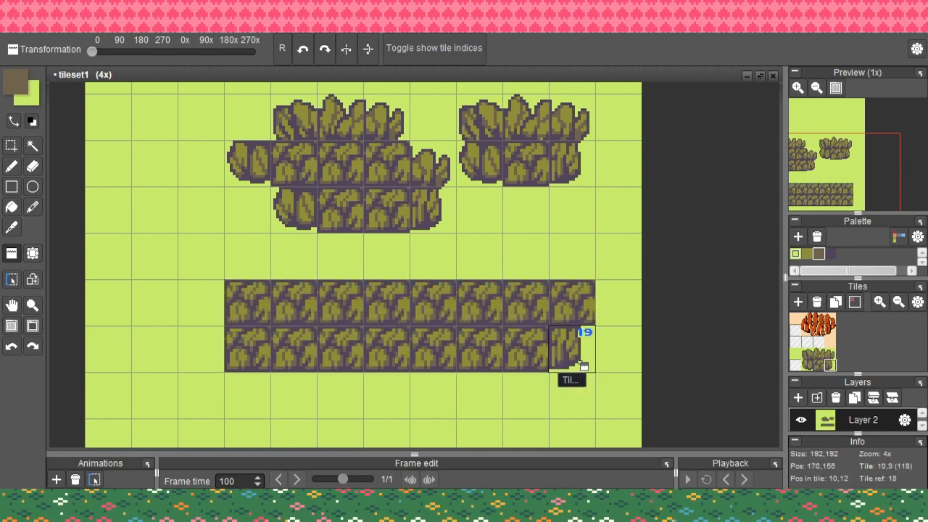
pyautogui.click(593, 368)
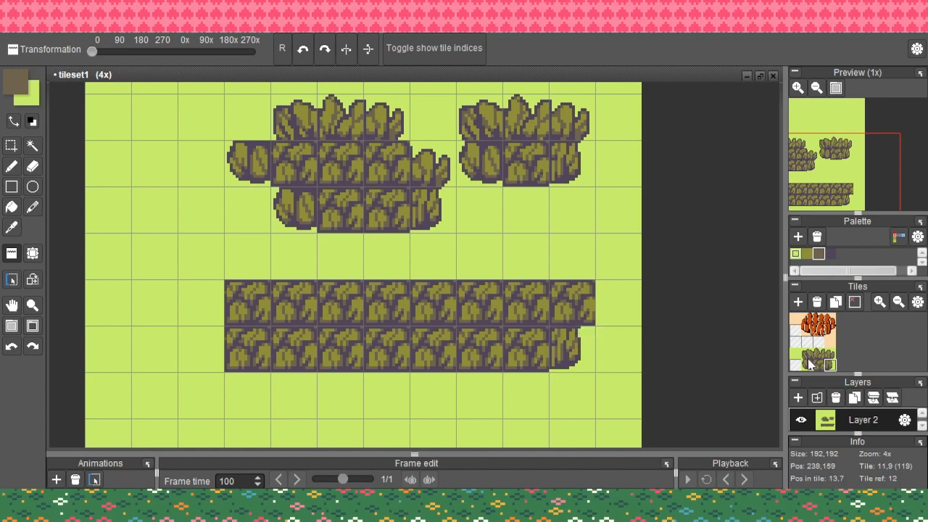
pyautogui.click(829, 354)
pyautogui.click(558, 315)
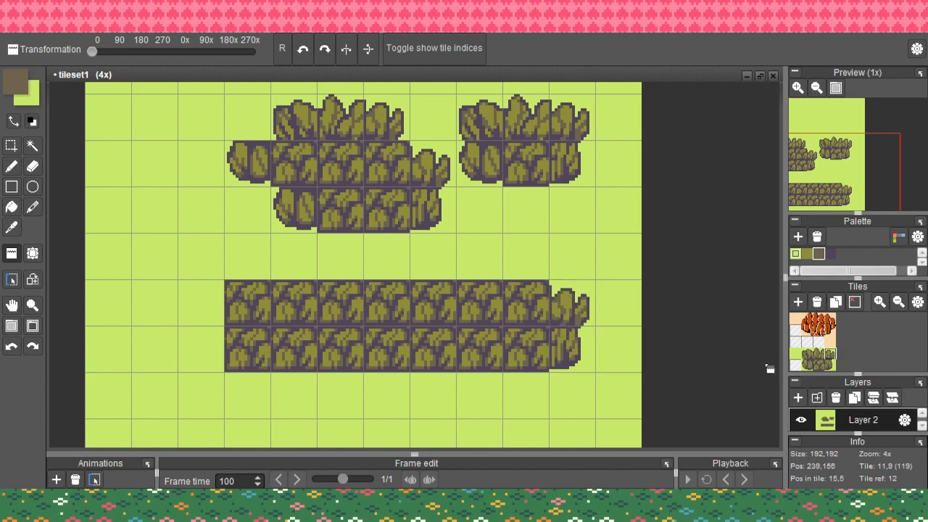
# Stack a top-left edge tile over a lower-left edge tile at the canvas's left border, level with the long block
pyautogui.press('space')
pyautogui.moveTo(453, 384); pyautogui.dragTo(440, 315)
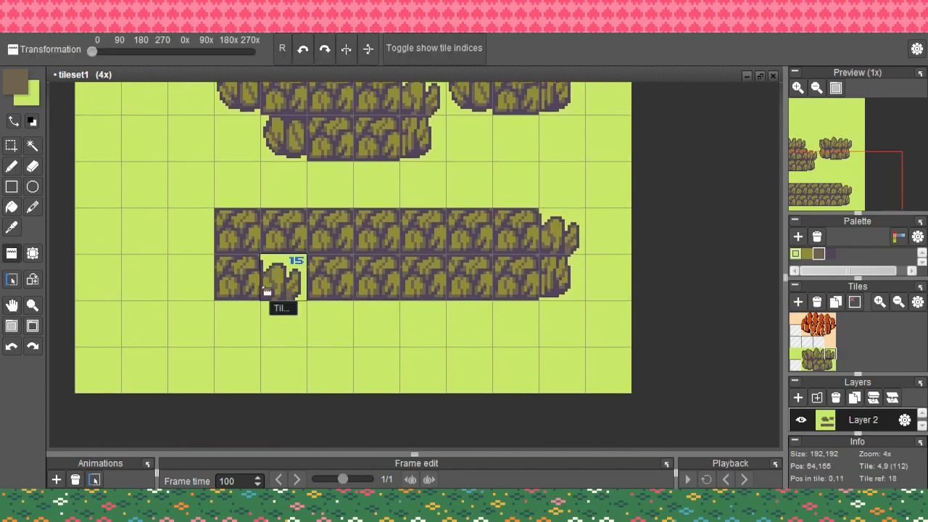
pyautogui.click(810, 366)
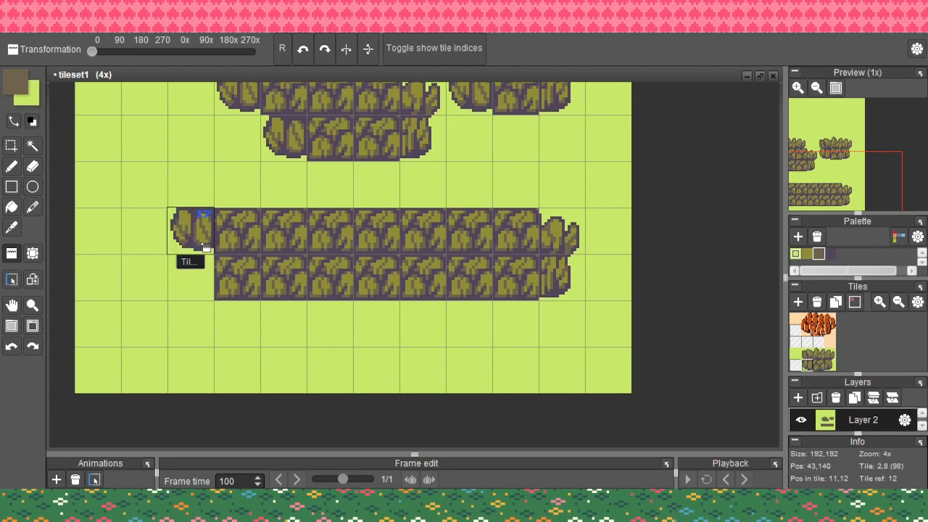
pyautogui.moveTo(202, 243); pyautogui.dragTo(113, 236)
pyautogui.hotkey('ctrl', 'z')
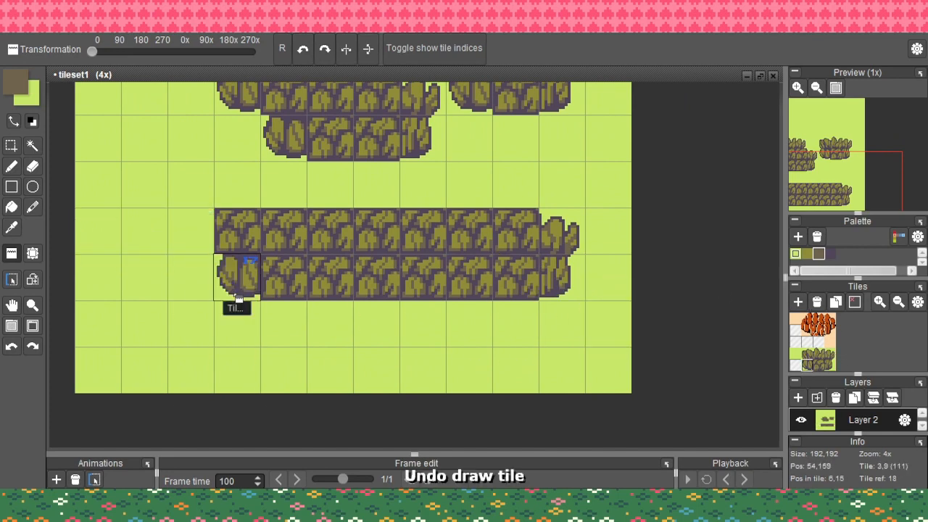
pyautogui.click(97, 278)
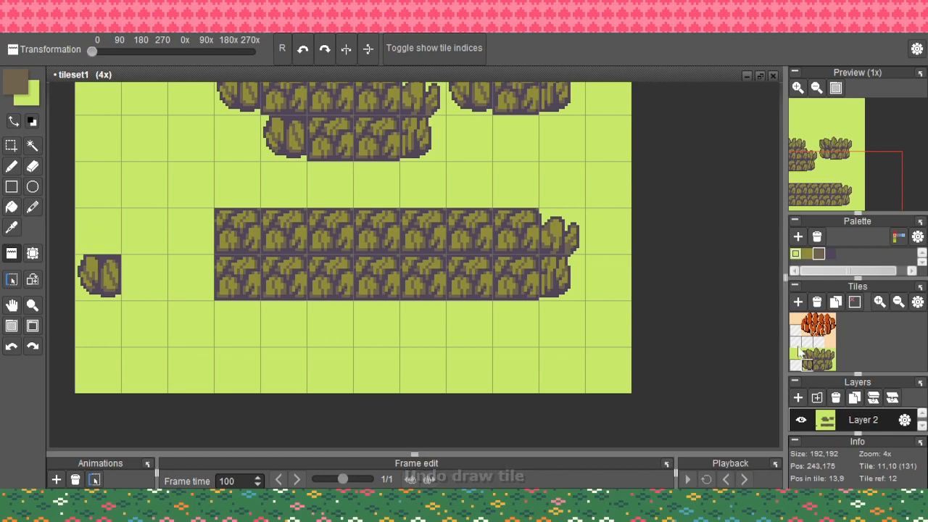
pyautogui.click(85, 239)
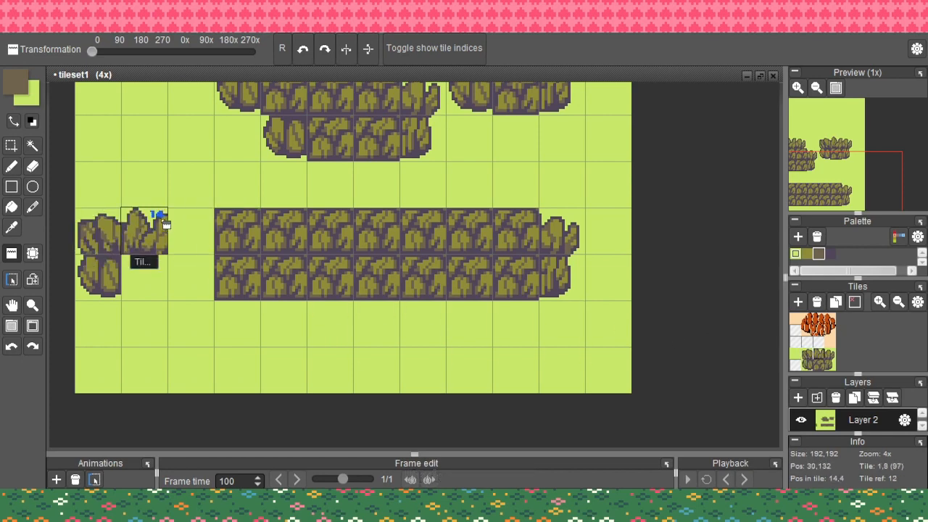
# Run ten top-middle edge tiles above the long block and fill its left end to the canvas border with centre stone tiles
pyautogui.moveTo(152, 185)
pyautogui.mouseDown()
pyautogui.moveTo(268, 205)
pyautogui.moveTo(545, 206)
pyautogui.mouseUp()
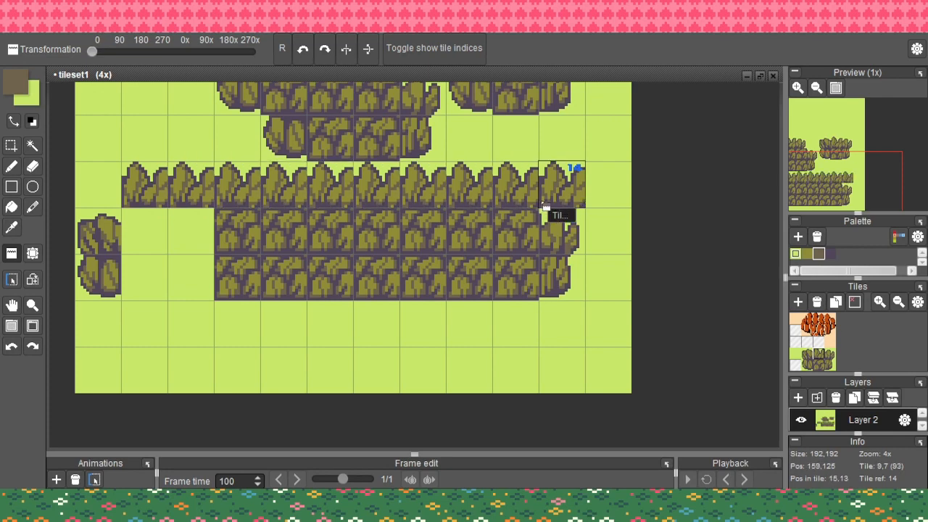
pyautogui.click(819, 366)
pyautogui.moveTo(164, 242)
pyautogui.mouseDown()
pyautogui.moveTo(187, 267)
pyautogui.moveTo(142, 277)
pyautogui.mouseUp()
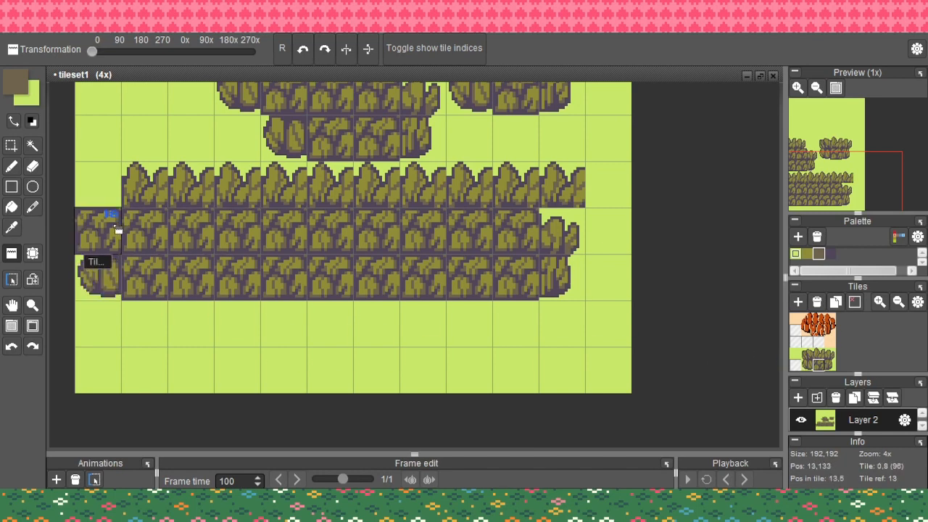
pyautogui.click(117, 223)
pyautogui.click(112, 270)
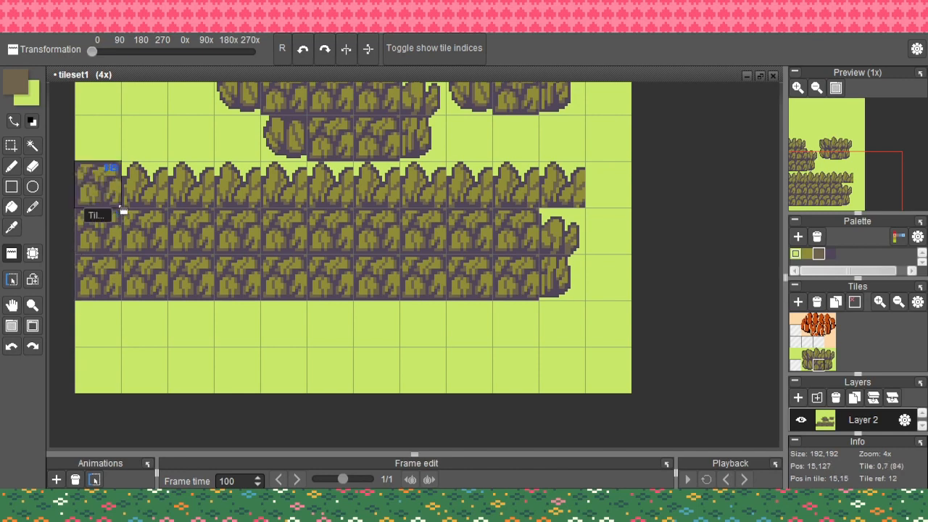
pyautogui.click(120, 205)
# Place a top-middle edge tile above the raised centre stone tile in the leftmost column
pyautogui.click(807, 357)
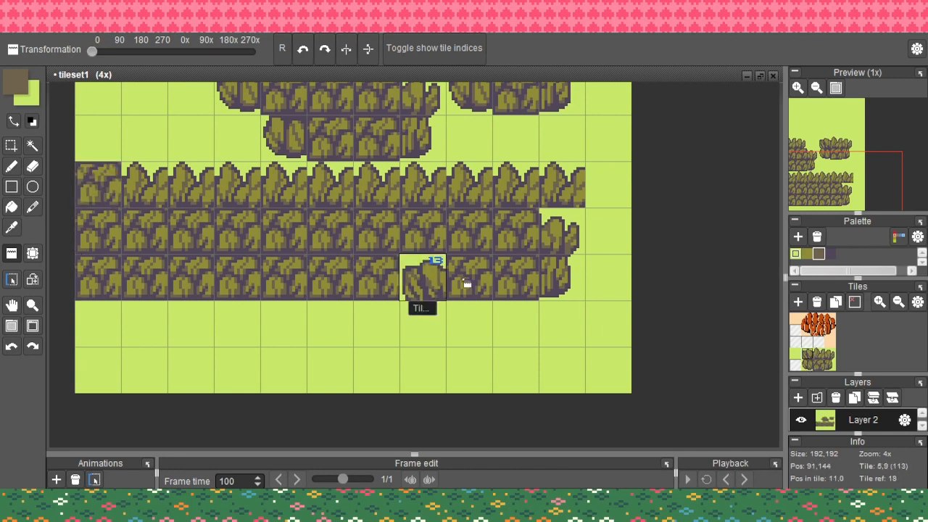
pyautogui.click(820, 353)
pyautogui.click(90, 167)
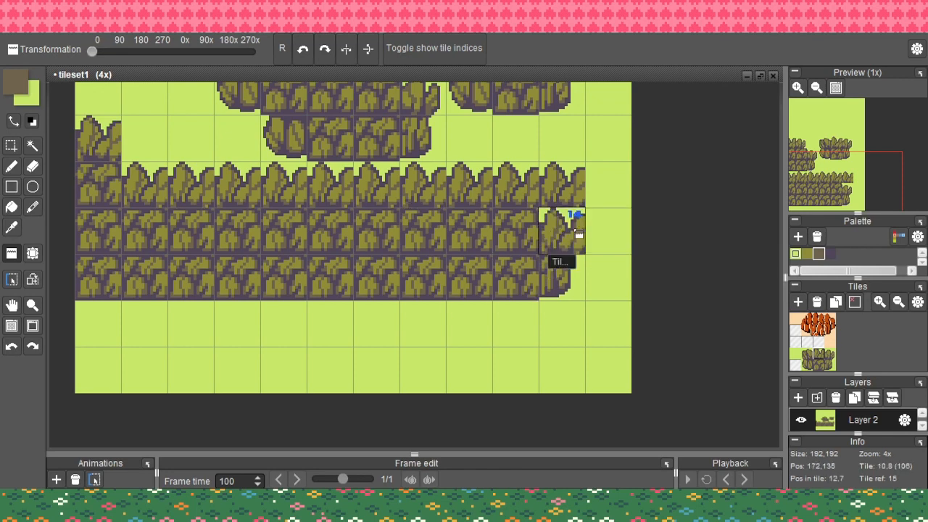
# Extend both stone rows to the canvas's right border with centre stone tiles, covering the old edge tiles
pyautogui.click(818, 363)
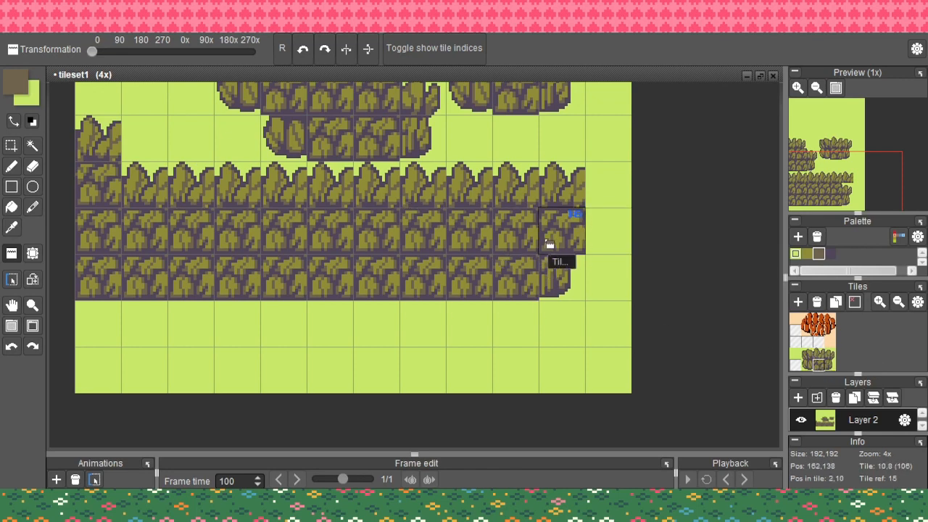
pyautogui.moveTo(549, 243); pyautogui.dragTo(617, 242)
pyautogui.moveTo(572, 267); pyautogui.dragTo(627, 284)
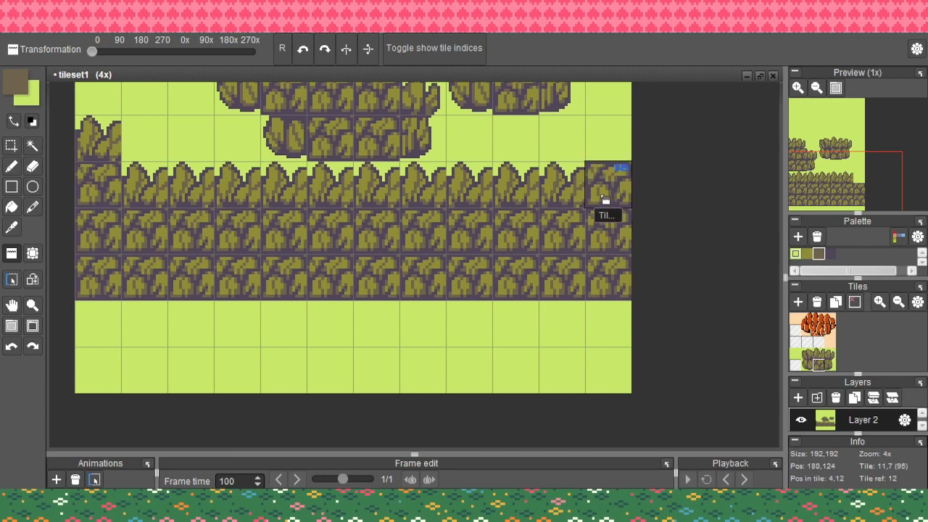
pyautogui.click(608, 155)
pyautogui.hotkey('ctrl', 'z')
pyautogui.hotkey('ctrl', 'z')
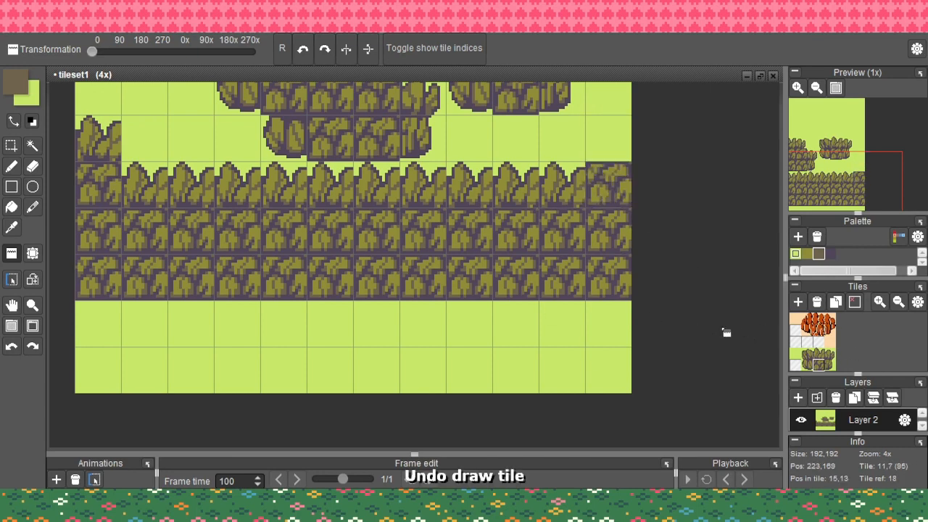
# Finish the right end of the long block with a top-right edge tile in its top row and a lower-right edge tile in its bottom row
pyautogui.click(828, 354)
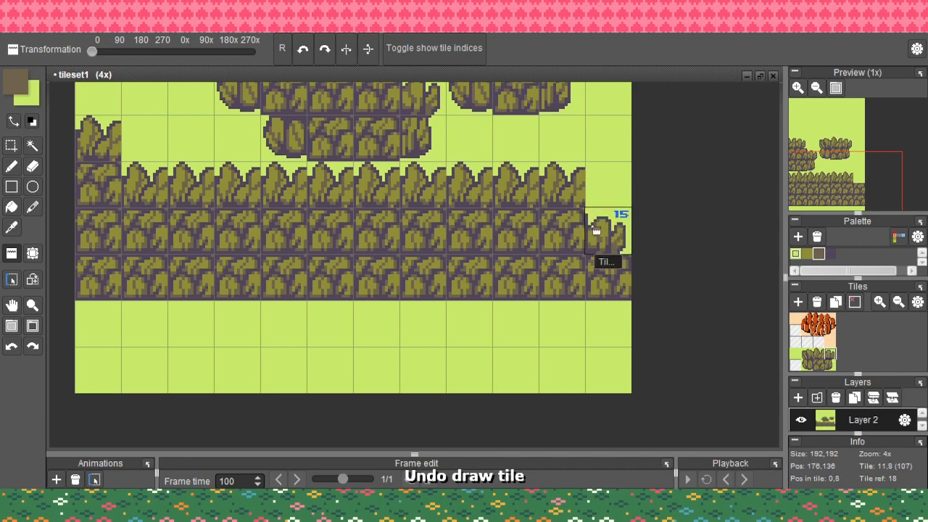
pyautogui.click(609, 200)
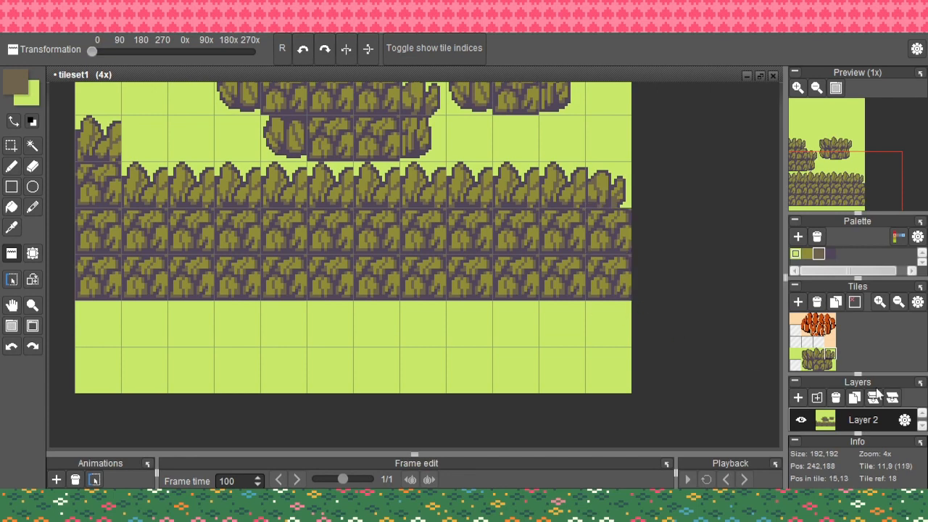
pyautogui.click(816, 366)
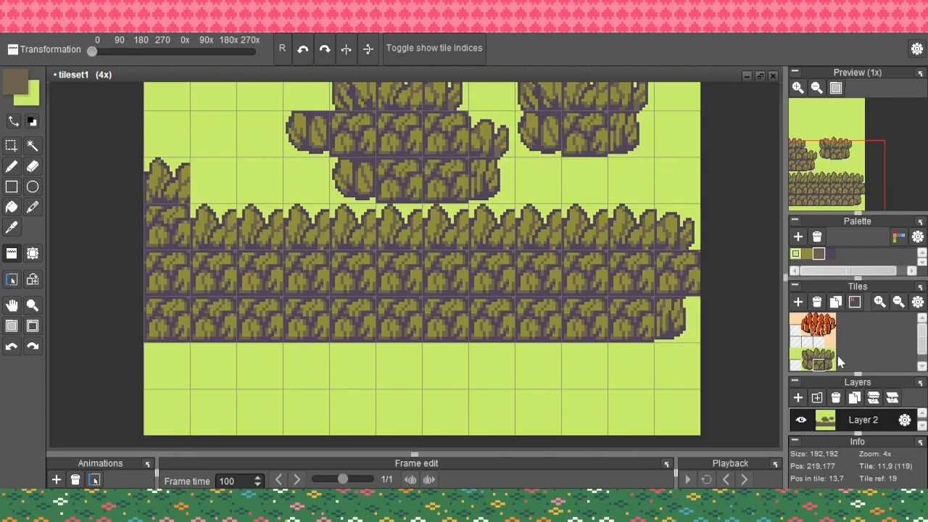
# Place the duplicate stone tile in the sixth column of the wall's bottom row and outline an arched opening on it in dark purple
pyautogui.scroll(-1, 837, 361)
pyautogui.click(795, 366)
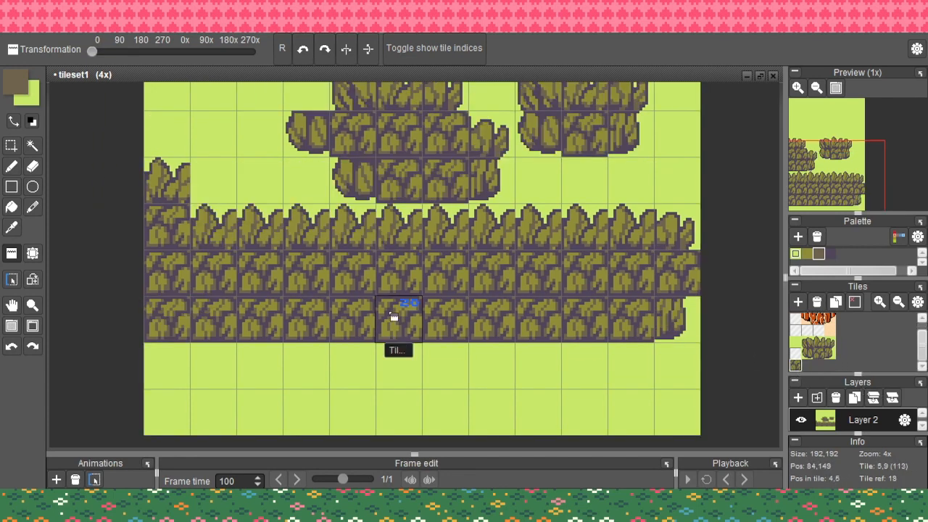
pyautogui.press('b')
pyautogui.scroll(5, 392, 311)
pyautogui.keyDown('alt'); pyautogui.click(460, 321); pyautogui.keyUp('alt')
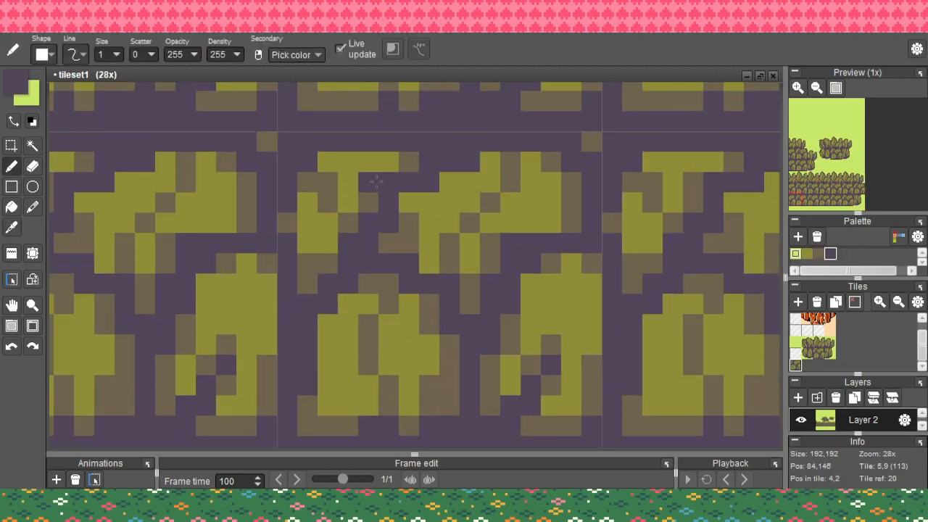
pyautogui.moveTo(368, 181); pyautogui.dragTo(368, 419)
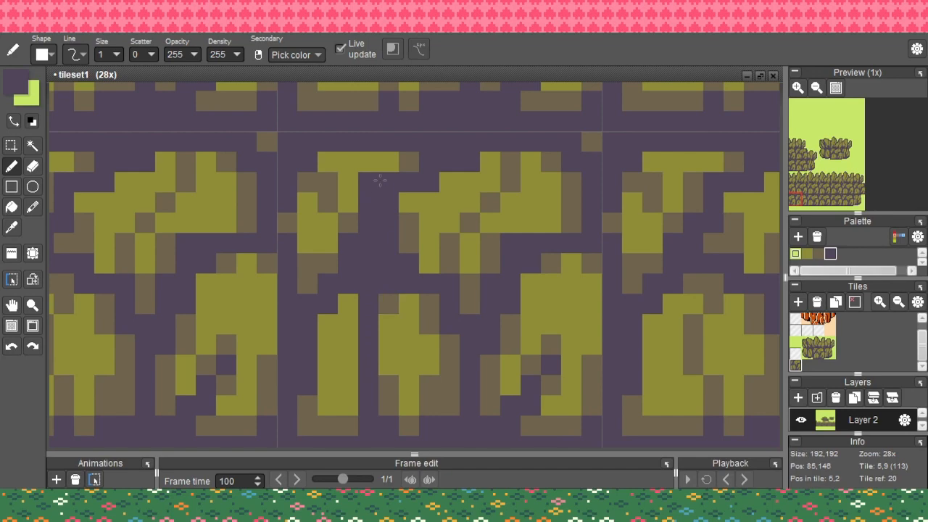
pyautogui.moveTo(449, 181); pyautogui.dragTo(567, 177)
pyautogui.hotkey('ctrl', 'z')
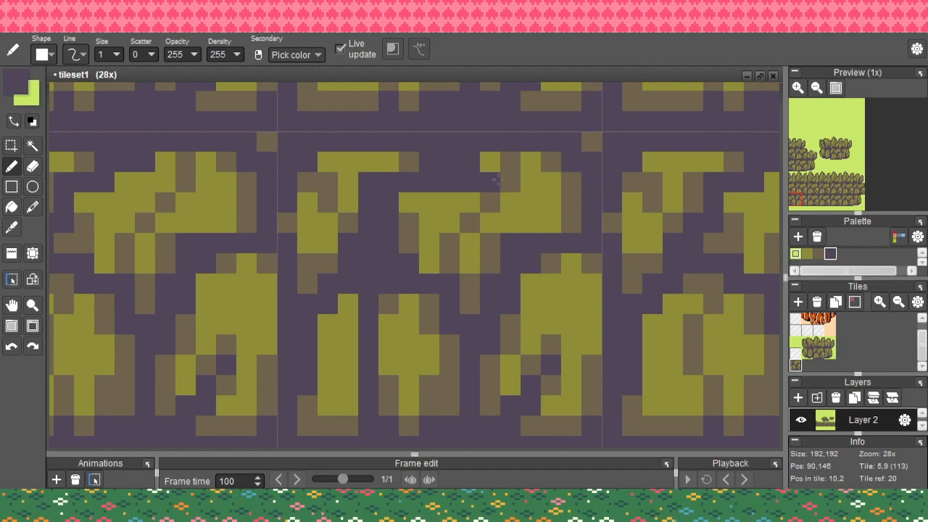
pyautogui.moveTo(508, 181)
pyautogui.mouseDown()
pyautogui.moveTo(531, 181)
pyautogui.moveTo(532, 433)
pyautogui.mouseUp()
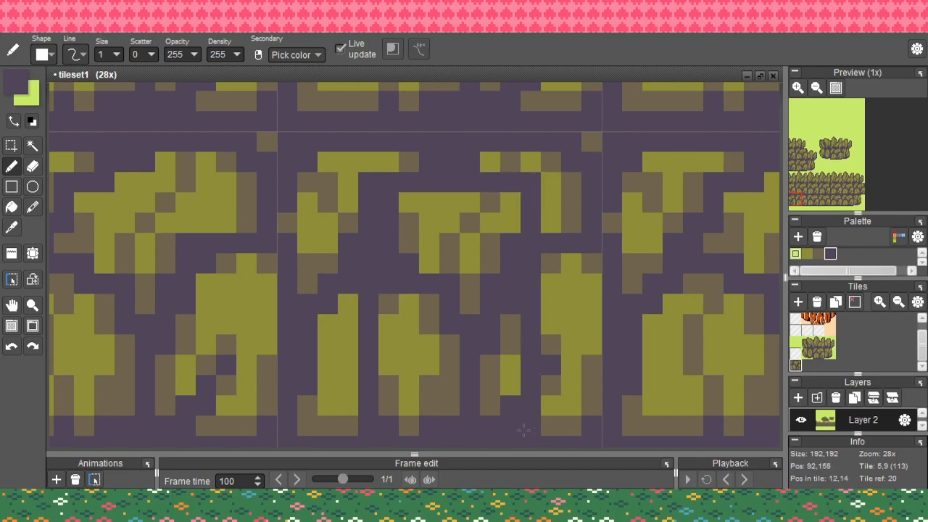
# Clear the stone pixels inside the outlined opening by filling its interior with dark purple
pyautogui.press('f')
pyautogui.click(427, 354)
pyautogui.click(391, 352)
pyautogui.click(355, 353)
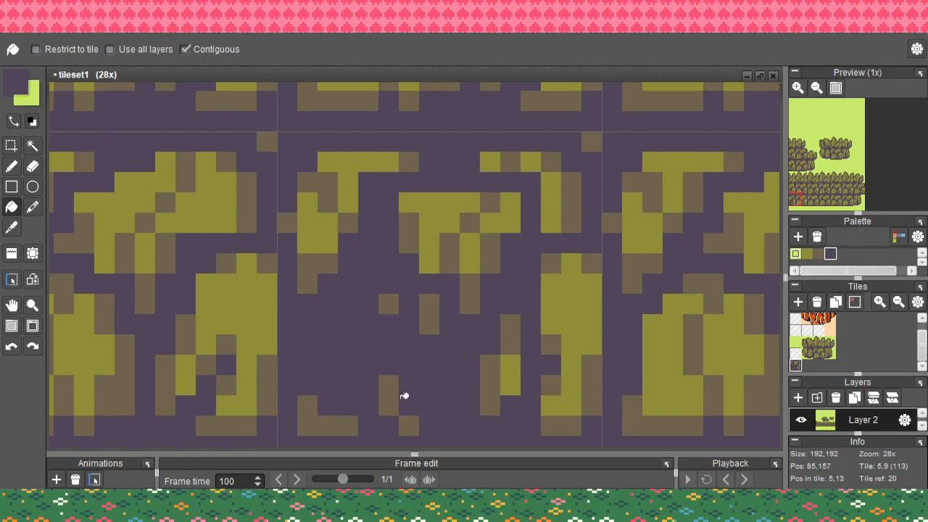
pyautogui.hotkey('ctrl', 'z')
pyautogui.press('b')
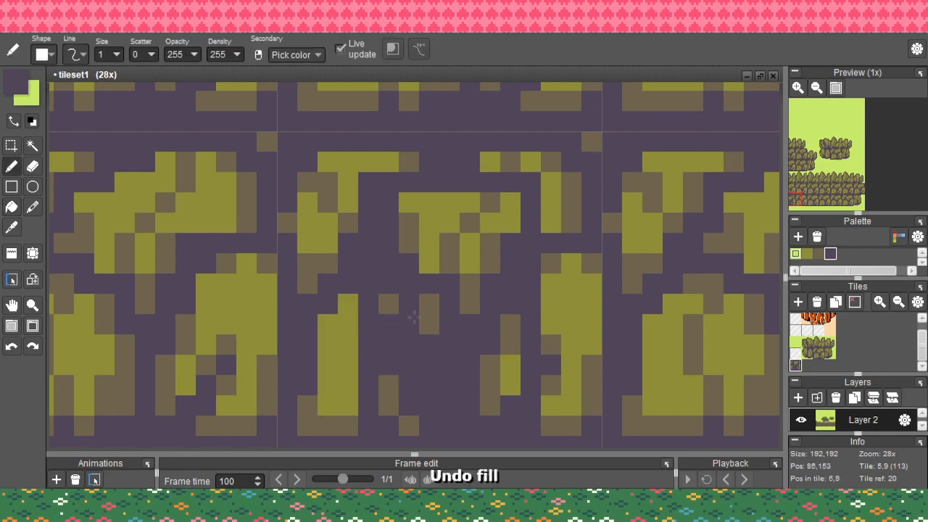
pyautogui.scroll(-2, 427, 319)
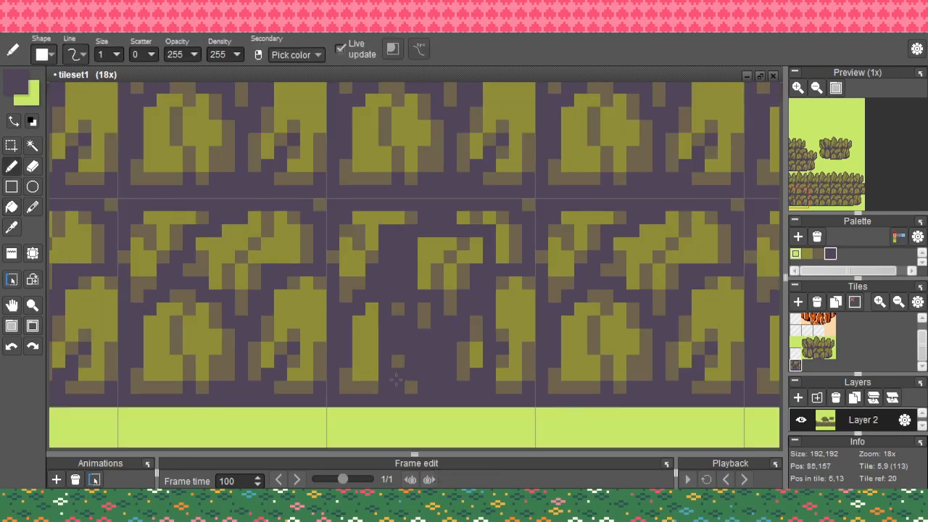
pyautogui.moveTo(419, 313)
pyautogui.mouseDown()
pyautogui.moveTo(420, 242)
pyautogui.moveTo(477, 248)
pyautogui.moveTo(475, 367)
pyautogui.moveTo(456, 322)
pyautogui.moveTo(454, 372)
pyautogui.moveTo(462, 344)
pyautogui.moveTo(461, 370)
pyautogui.moveTo(446, 258)
pyautogui.moveTo(437, 275)
pyautogui.moveTo(465, 287)
pyautogui.mouseUp()
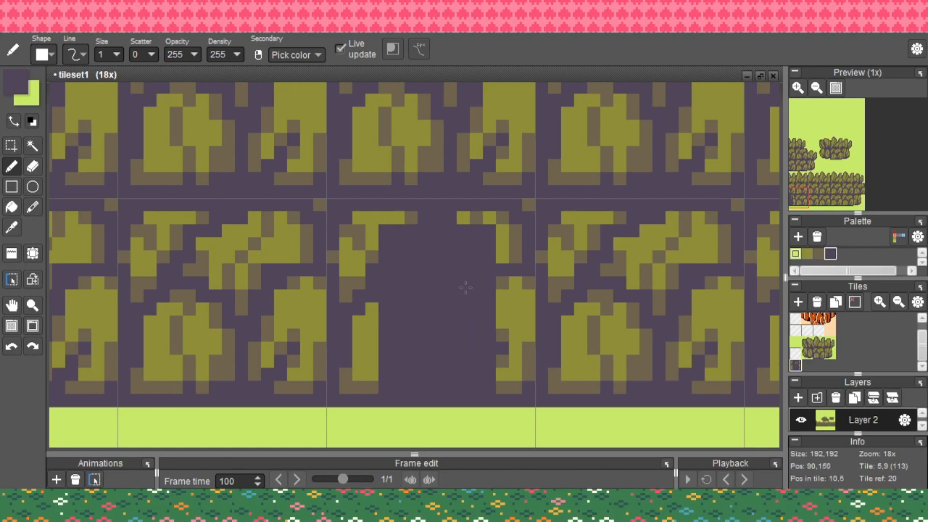
# Widen the lower part of the doorway by one dark purple pixel column on each side
pyautogui.scroll(-5, 465, 287)
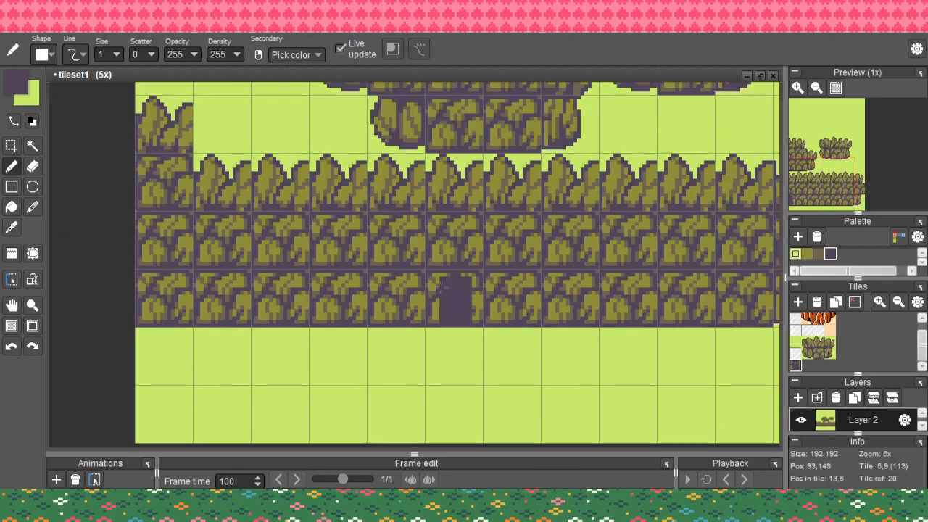
pyautogui.scroll(3, 445, 289)
pyautogui.moveTo(450, 310); pyautogui.dragTo(449, 353)
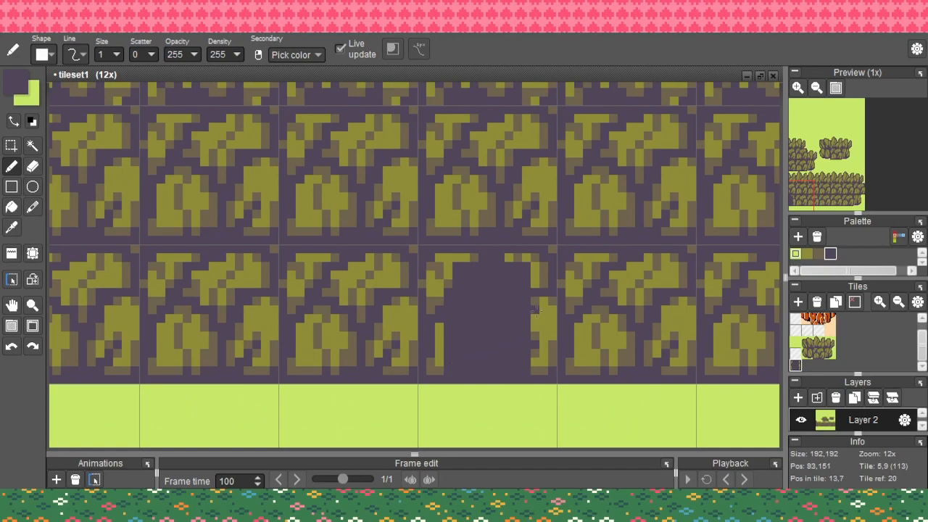
pyautogui.moveTo(534, 300); pyautogui.dragTo(533, 371)
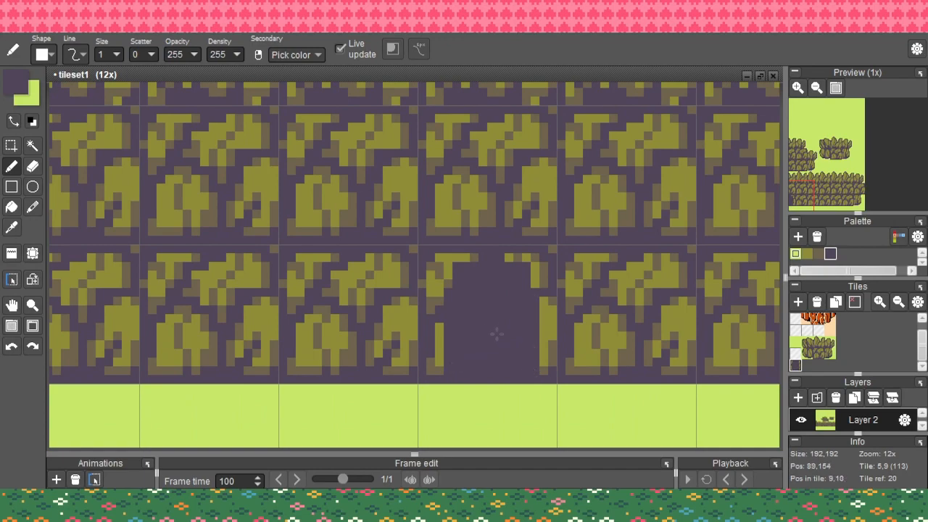
# Draw a light green strip along the bottom edge of the doorway, using the colour of the ground
pyautogui.scroll(-3, 497, 333)
pyautogui.scroll(1, 549, 343)
pyautogui.press('alt')
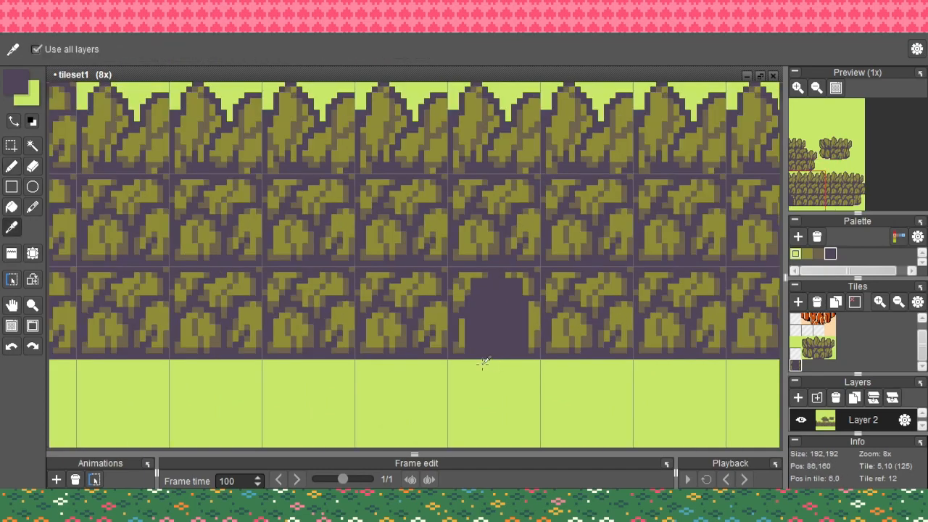
pyautogui.keyDown('alt'); pyautogui.click(484, 363); pyautogui.keyUp('alt')
pyautogui.moveTo(471, 355); pyautogui.dragTo(511, 355)
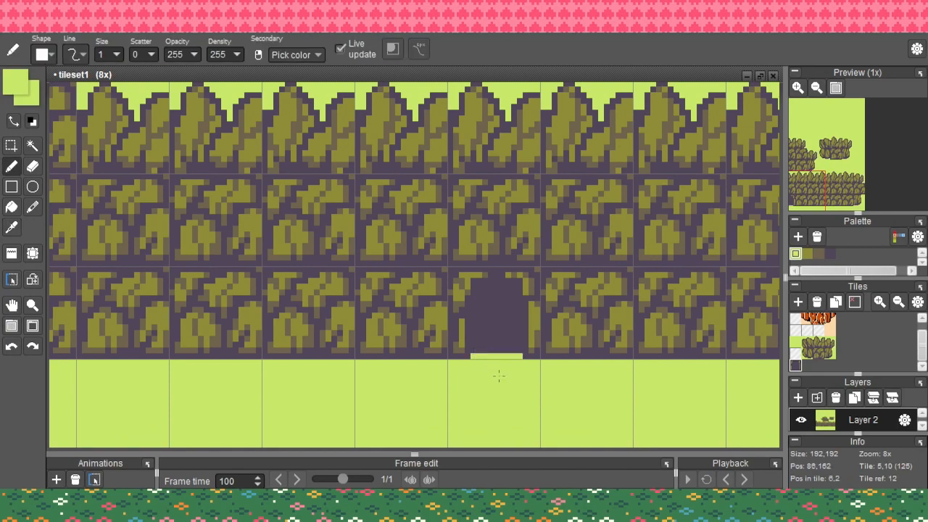
pyautogui.scroll(-3, 525, 374)
pyautogui.press('space')
pyautogui.moveTo(569, 352); pyautogui.dragTo(479, 347)
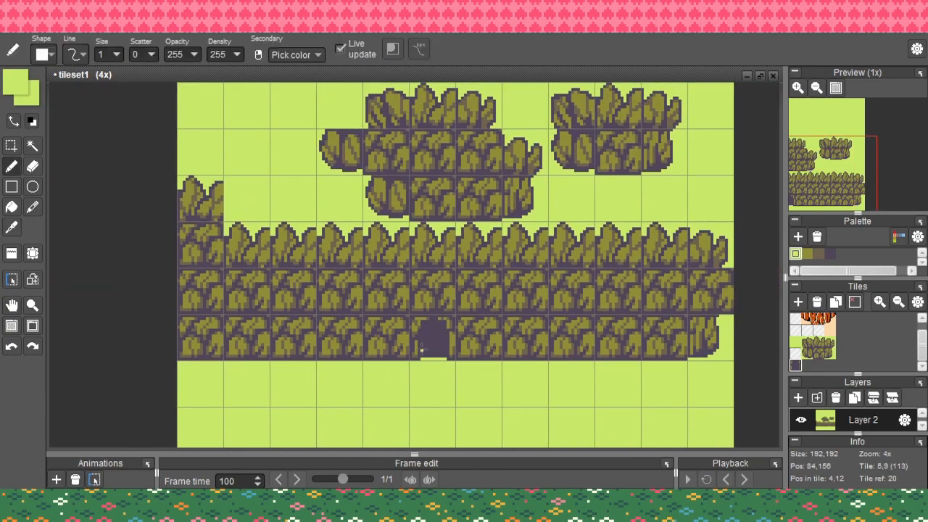
# Draw a brown line directly above the light green strip in the doorway
pyautogui.scroll(2, 422, 352)
pyautogui.scroll(5, 429, 358)
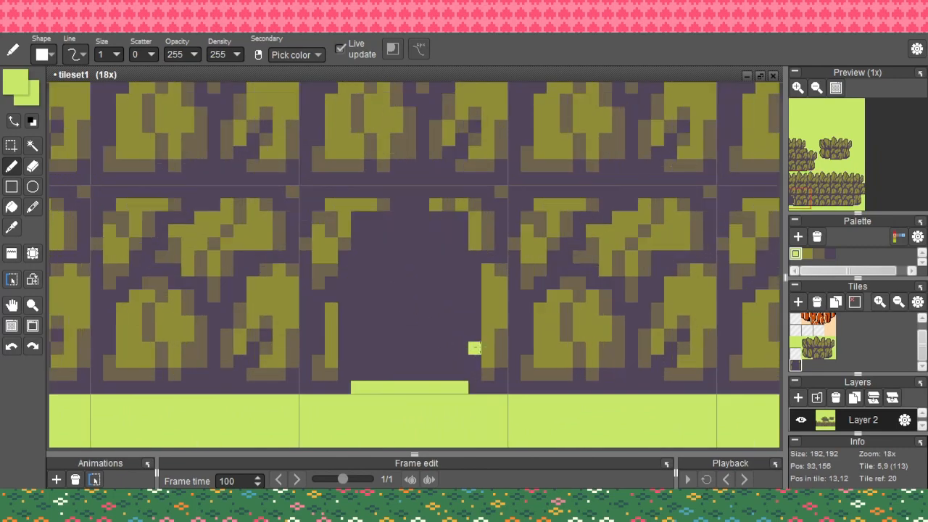
pyautogui.keyDown('alt'); pyautogui.click(487, 374); pyautogui.keyUp('alt')
pyautogui.click(352, 385)
pyautogui.moveTo(358, 375); pyautogui.dragTo(462, 374)
# Shade the doorway floor with an olive line directly above the light green strip and a shorter brown line above it
pyautogui.press('alt')
pyautogui.keyDown('alt'); pyautogui.click(499, 337); pyautogui.keyUp('alt')
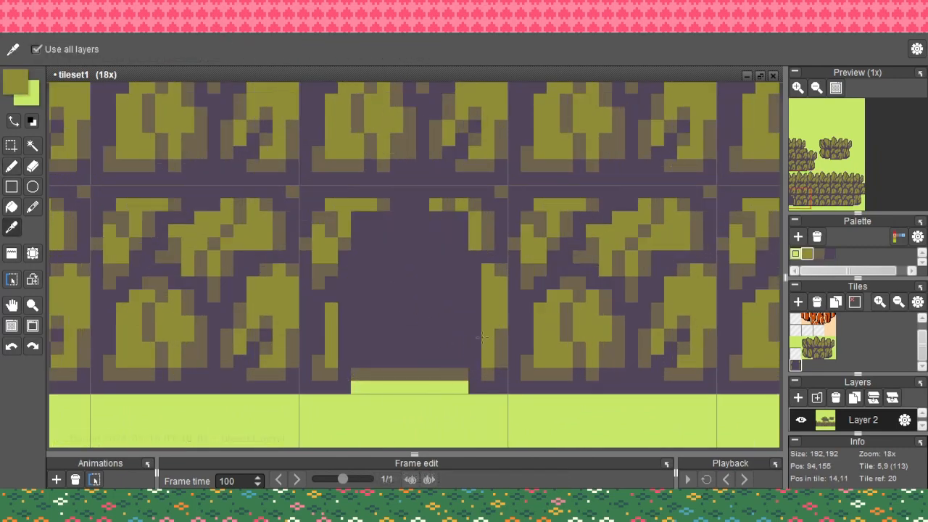
pyautogui.moveTo(356, 375); pyautogui.dragTo(449, 375)
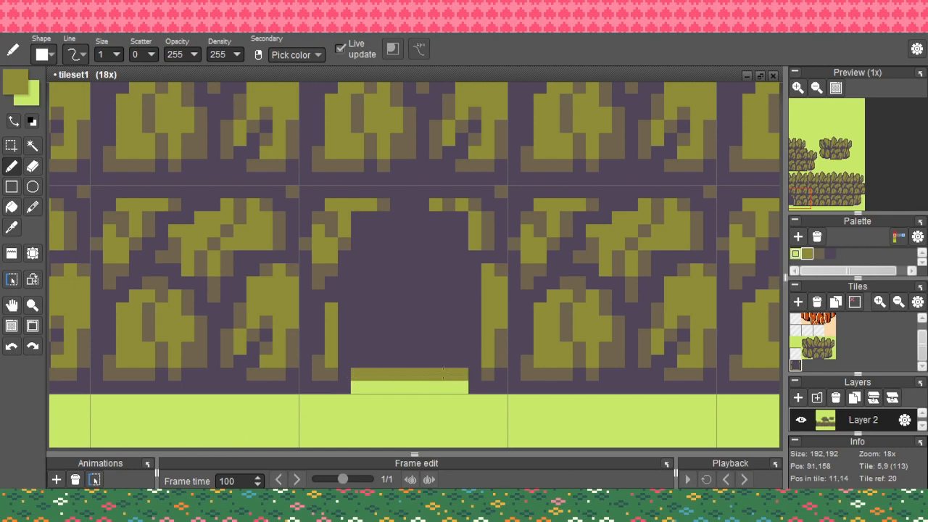
pyautogui.moveTo(396, 360)
pyautogui.mouseDown()
pyautogui.moveTo(375, 360)
pyautogui.moveTo(455, 360)
pyautogui.mouseUp()
pyautogui.press('alt')
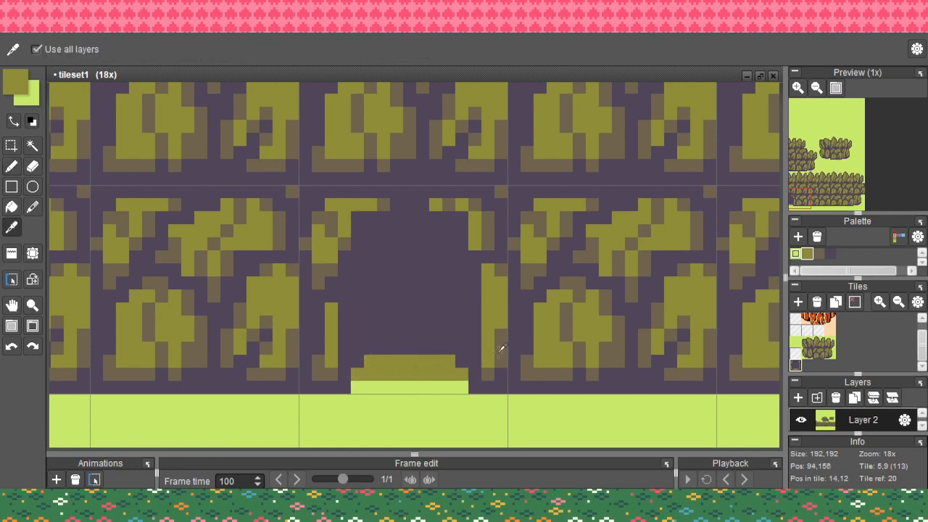
pyautogui.keyDown('alt'); pyautogui.click(499, 348); pyautogui.keyUp('alt')
pyautogui.moveTo(383, 361)
pyautogui.mouseDown()
pyautogui.moveTo(366, 360)
pyautogui.moveTo(435, 360)
pyautogui.mouseUp()
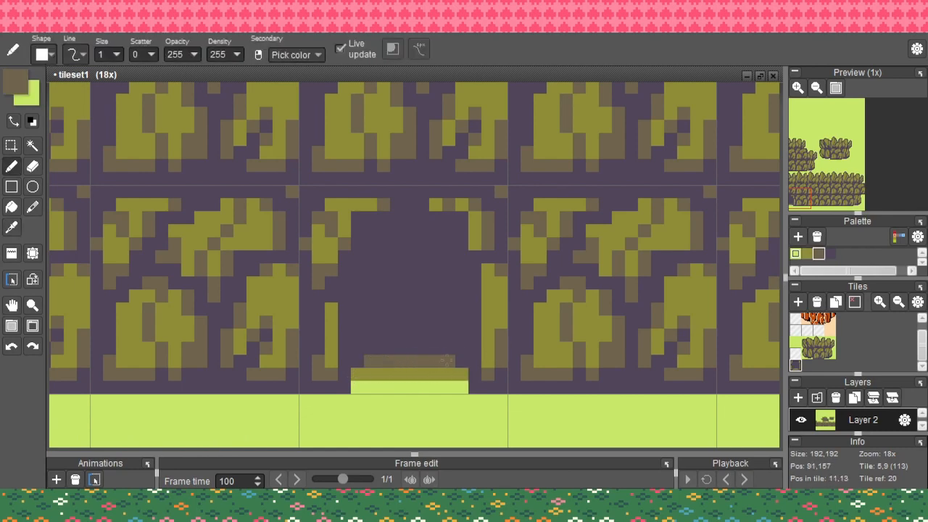
# Trim one pixel in dark purple from both ends of the olive and brown floor lines
pyautogui.scroll(-4, 447, 360)
pyautogui.scroll(3, 434, 359)
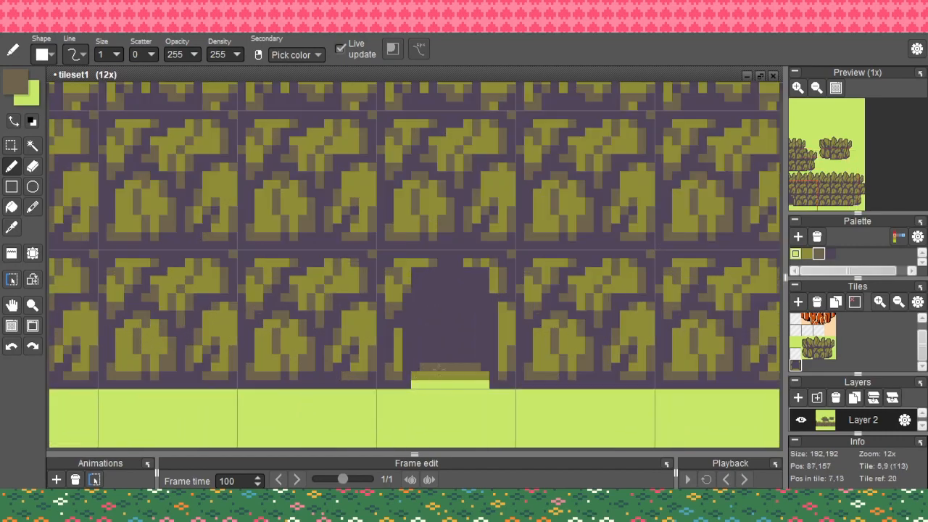
pyautogui.keyDown('alt'); pyautogui.click(415, 358); pyautogui.keyUp('alt')
pyautogui.scroll(1, 420, 362)
pyautogui.moveTo(420, 360)
pyautogui.mouseDown()
pyautogui.moveTo(425, 369)
pyautogui.moveTo(413, 383)
pyautogui.mouseUp()
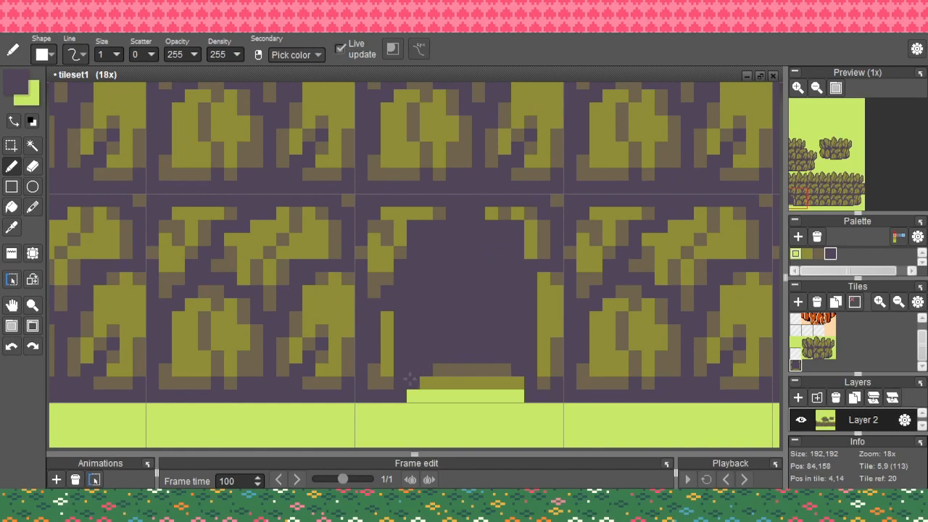
pyautogui.moveTo(511, 368); pyautogui.dragTo(519, 378)
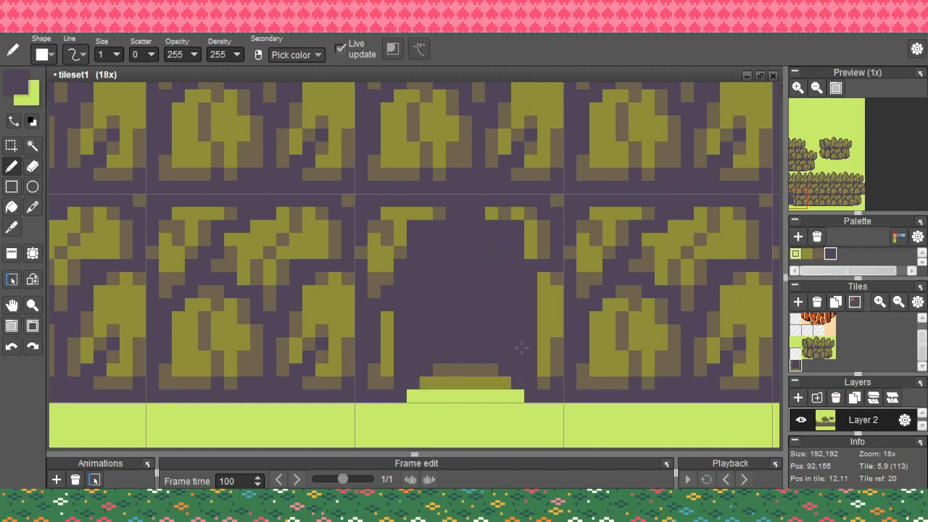
# Draw a continuous olive edge across the top of the doorway to connect the stones on both sides
pyautogui.scroll(-5, 521, 348)
pyautogui.press('space')
pyautogui.moveTo(570, 365); pyautogui.dragTo(476, 371)
pyautogui.press('space')
pyautogui.moveTo(501, 329); pyautogui.dragTo(472, 331)
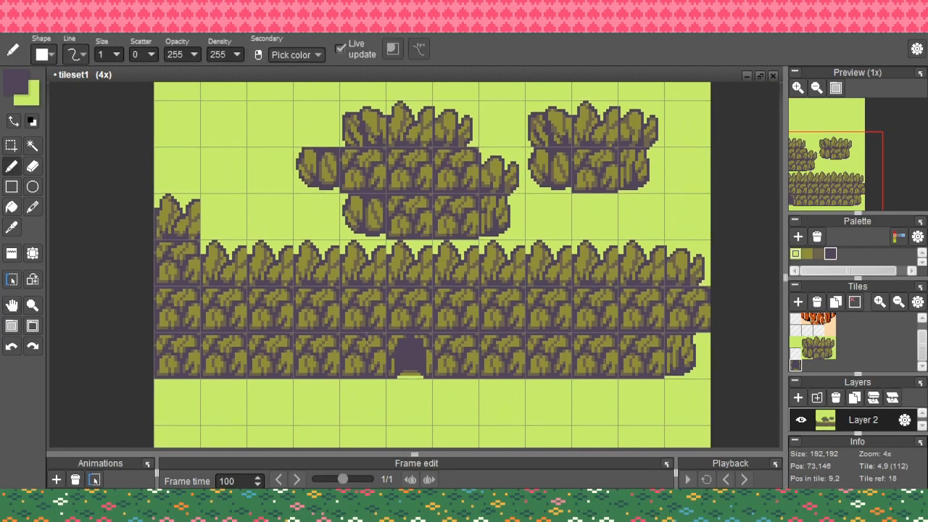
pyautogui.scroll(4, 400, 341)
pyautogui.press('alt')
pyautogui.click(385, 319)
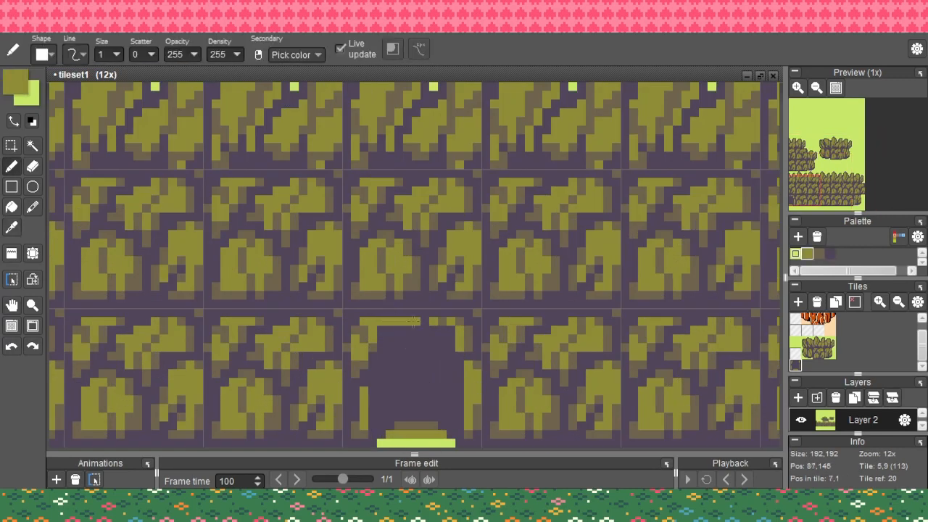
pyautogui.scroll(-3, 444, 329)
pyautogui.scroll(3, 444, 330)
pyautogui.scroll(1, 444, 330)
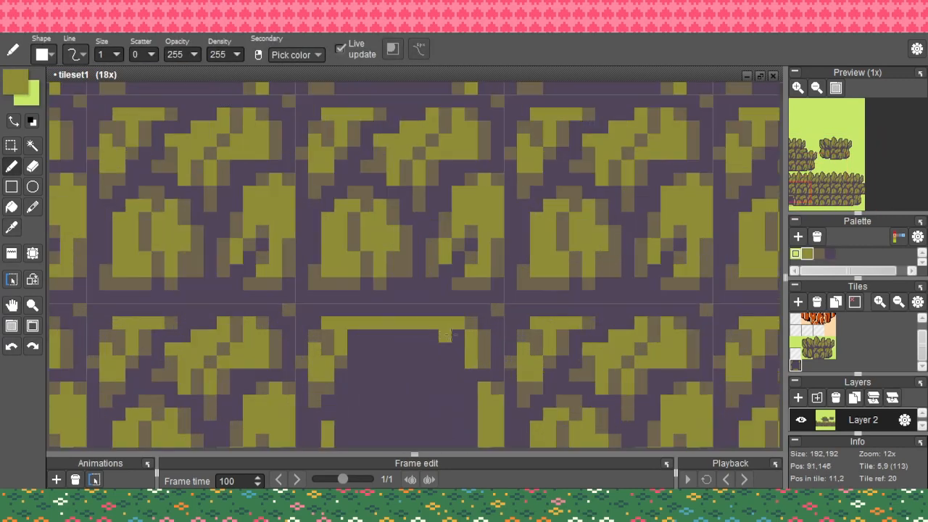
pyautogui.moveTo(442, 384); pyautogui.dragTo(424, 320)
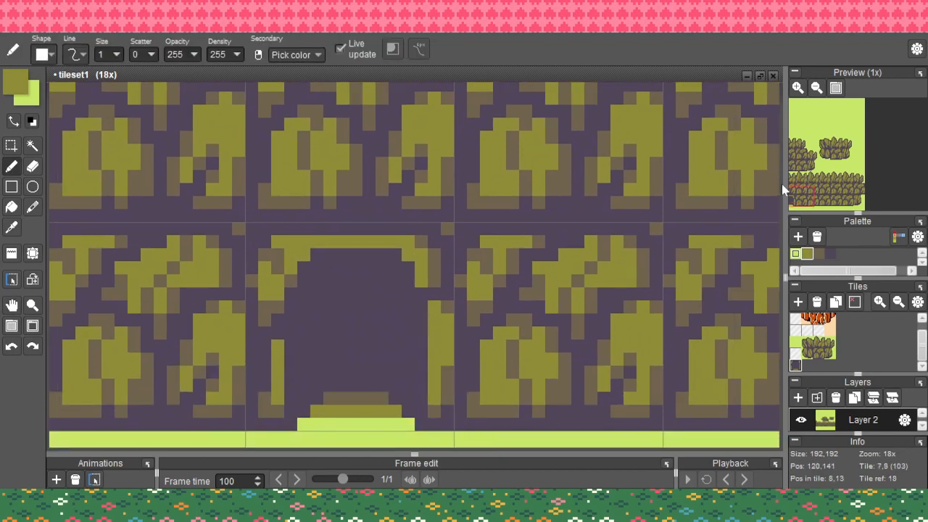
# Enlarge the preview to 2x and examine how the doorway tile fits into the whole stone wall
pyautogui.scroll(1, 841, 175)
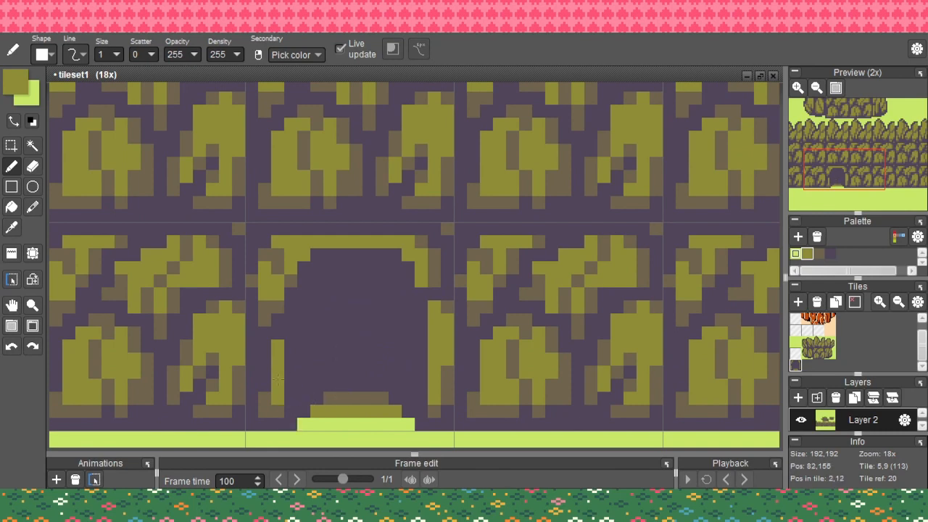
pyautogui.rightClick(272, 400)
pyautogui.scroll(-3, 448, 281)
pyautogui.scroll(-1, 482, 349)
pyautogui.scroll(-1, 483, 350)
pyautogui.press('space')
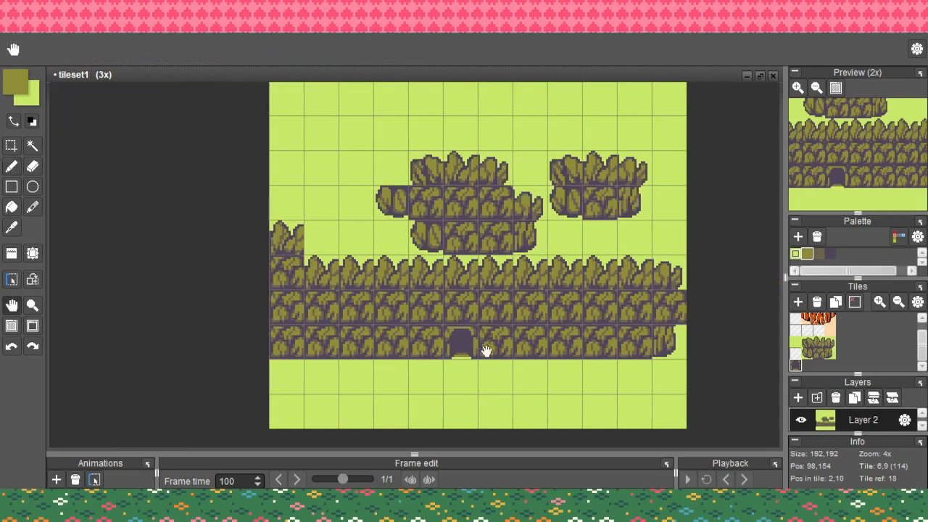
pyautogui.moveTo(581, 367); pyautogui.dragTo(524, 367)
pyautogui.scroll(1, 379, 356)
pyautogui.press('space')
pyautogui.moveTo(410, 360); pyautogui.dragTo(462, 362)
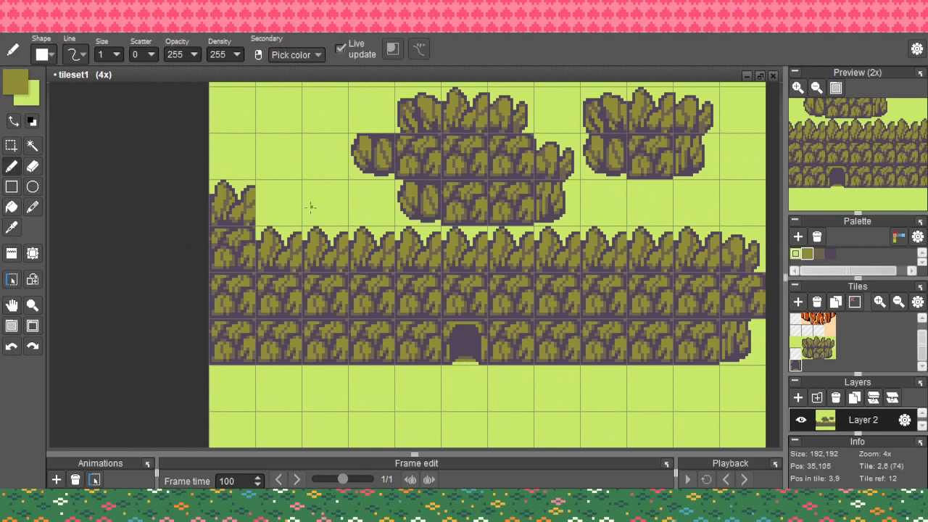